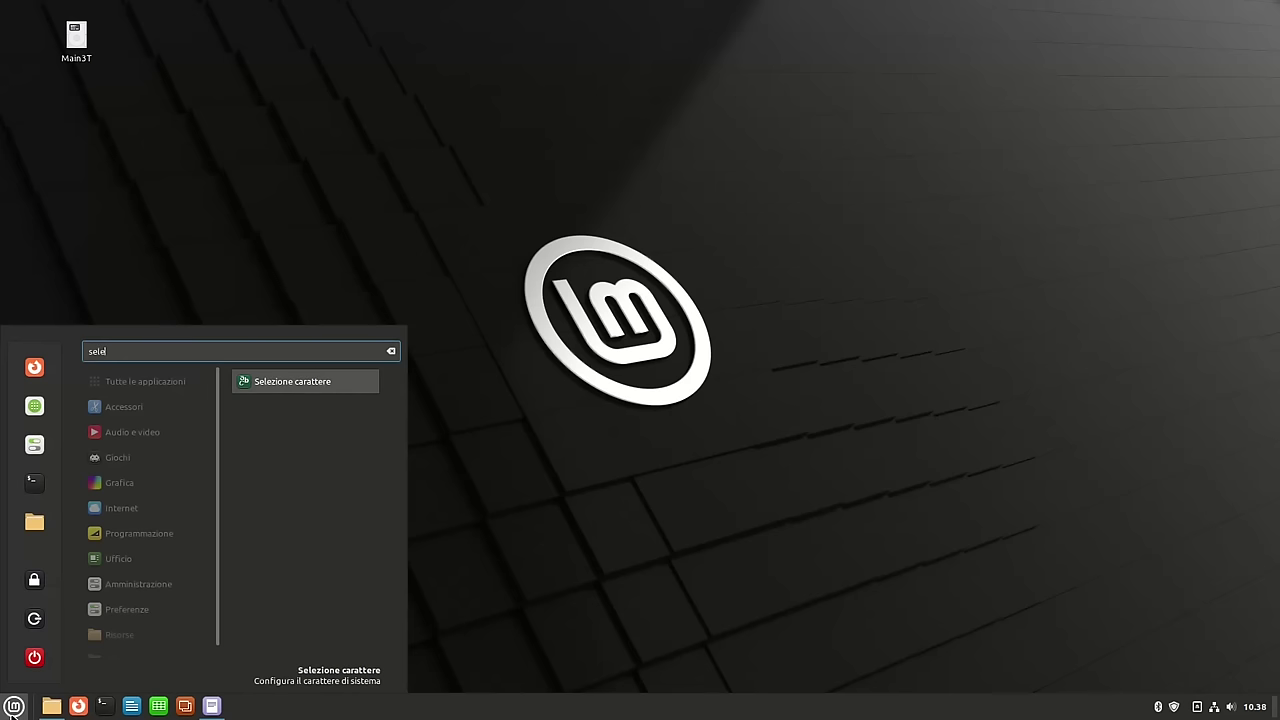
Open the font selection settings and set the default font to Segoe UI Normale.
{"action": "left_click", "coordinate": [296, 385]}
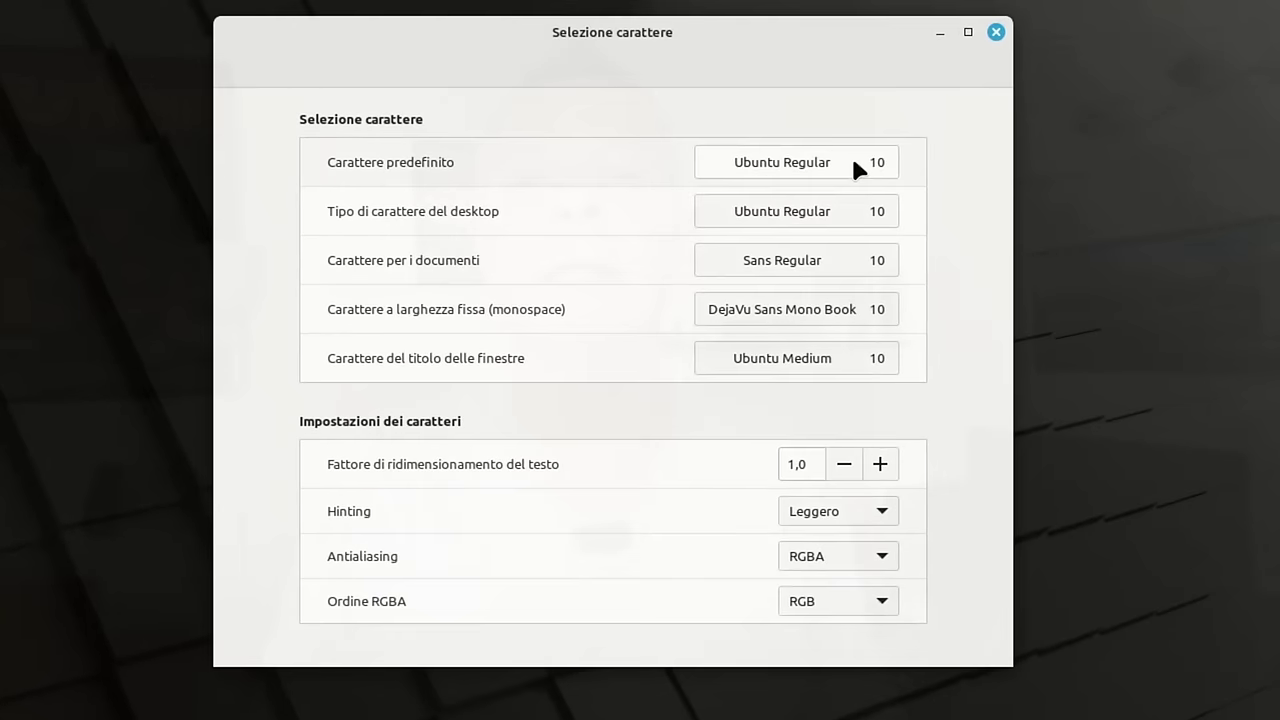
{"action": "left_click", "coordinate": [854, 164]}
{"action": "type", "text": "segoe"}
{"action": "left_click", "coordinate": [669, 230]}
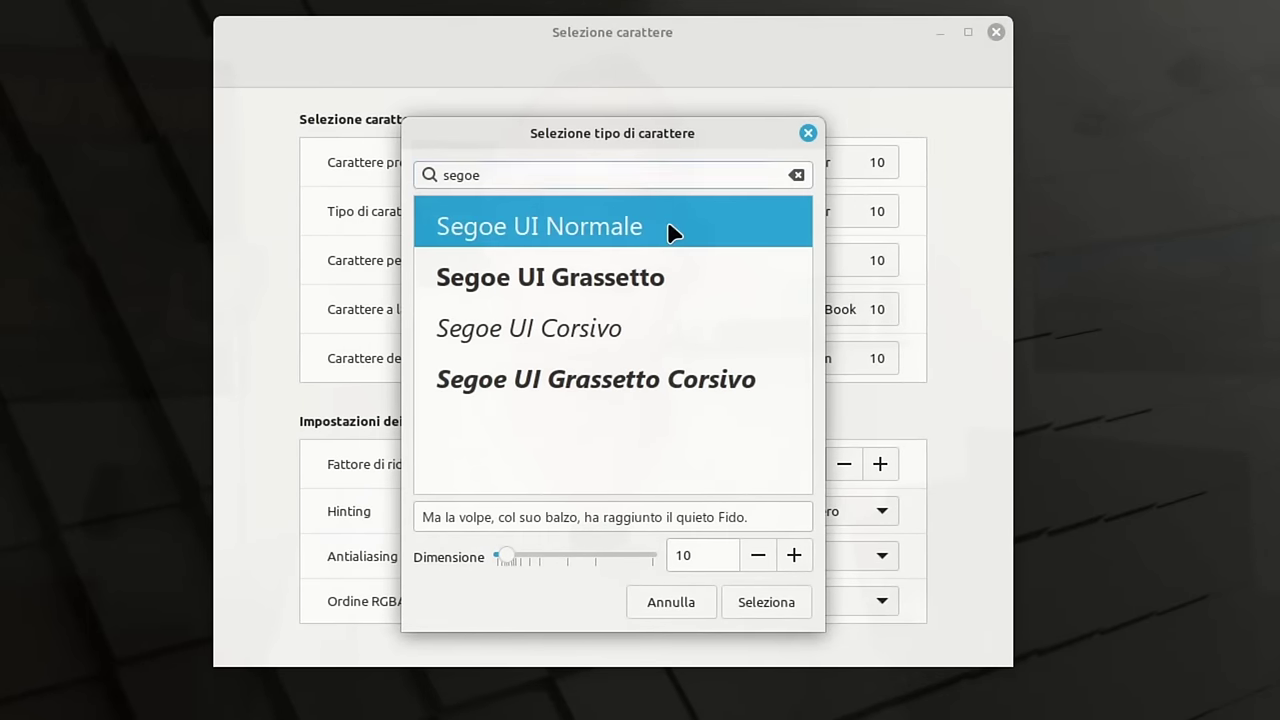
{"action": "left_click", "coordinate": [762, 602]}
Set both the desktop font and the document font to Segoe UI Normale.
{"action": "left_click", "coordinate": [848, 214]}
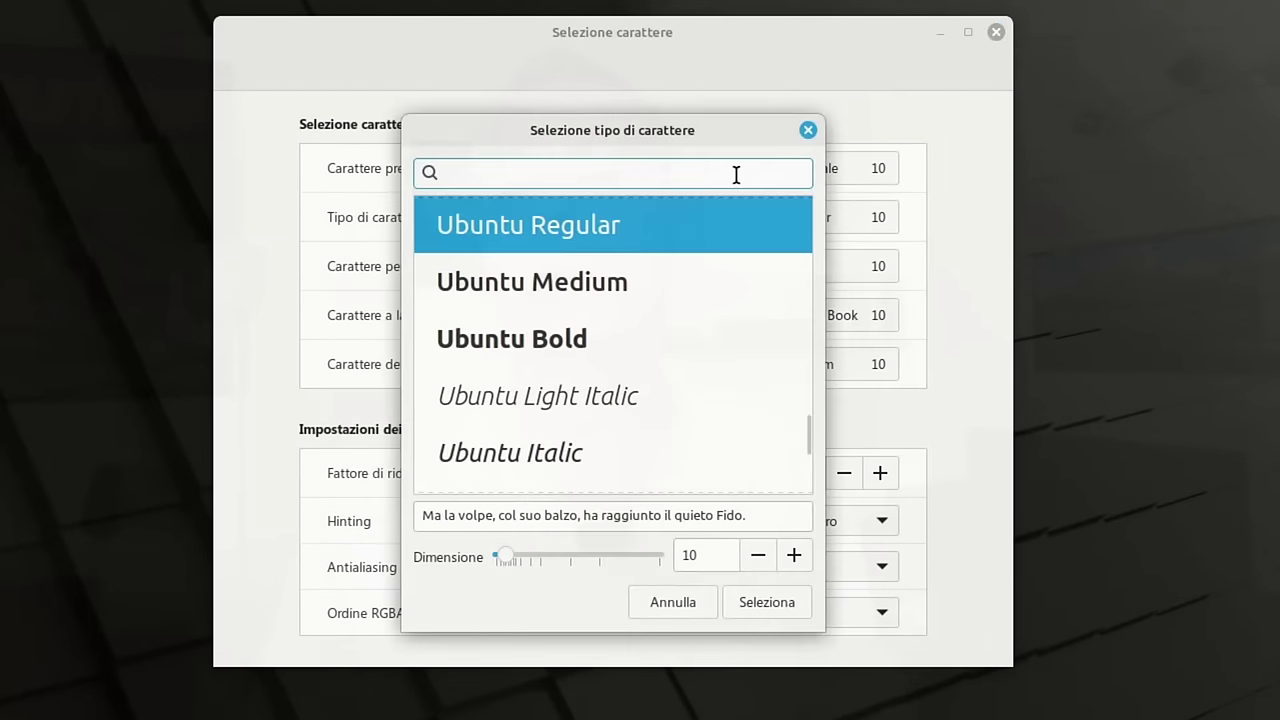
{"action": "type", "text": "segoe"}
{"action": "left_click", "coordinate": [612, 232]}
{"action": "left_click", "coordinate": [788, 605]}
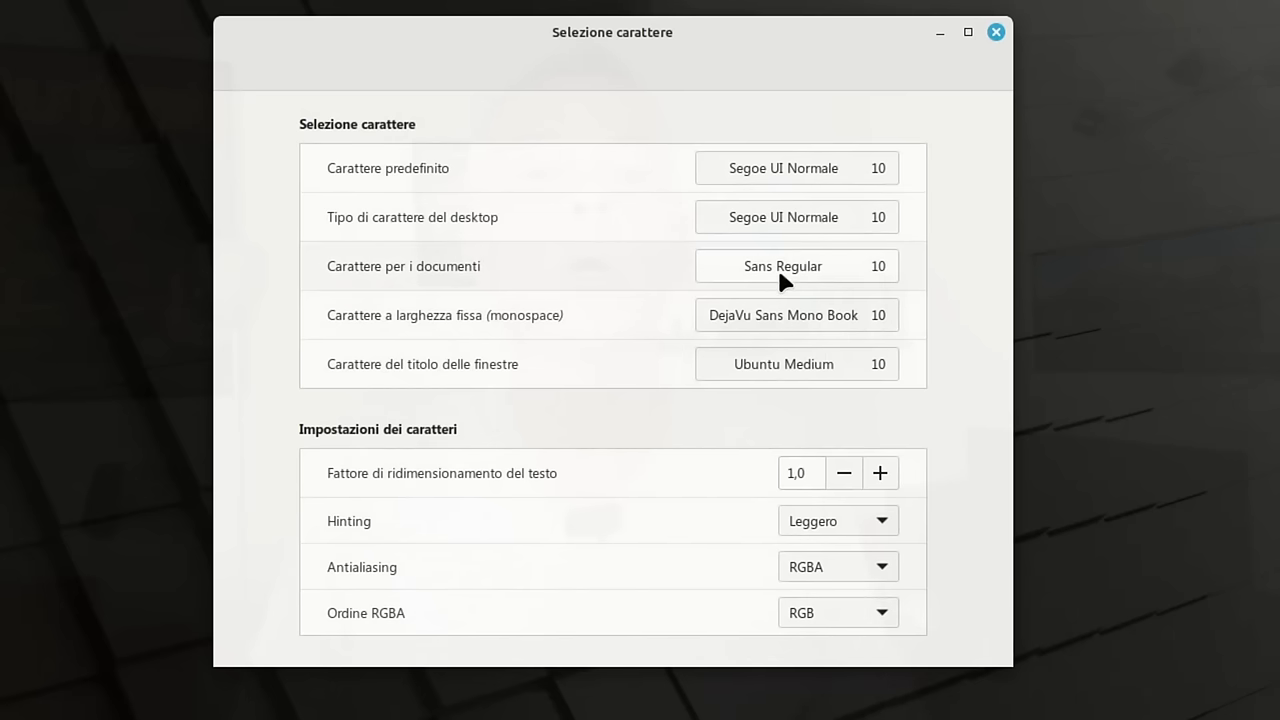
{"action": "left_click", "coordinate": [777, 266]}
{"action": "type", "text": "segoe"}
{"action": "left_click", "coordinate": [665, 226]}
{"action": "left_click", "coordinate": [783, 608]}
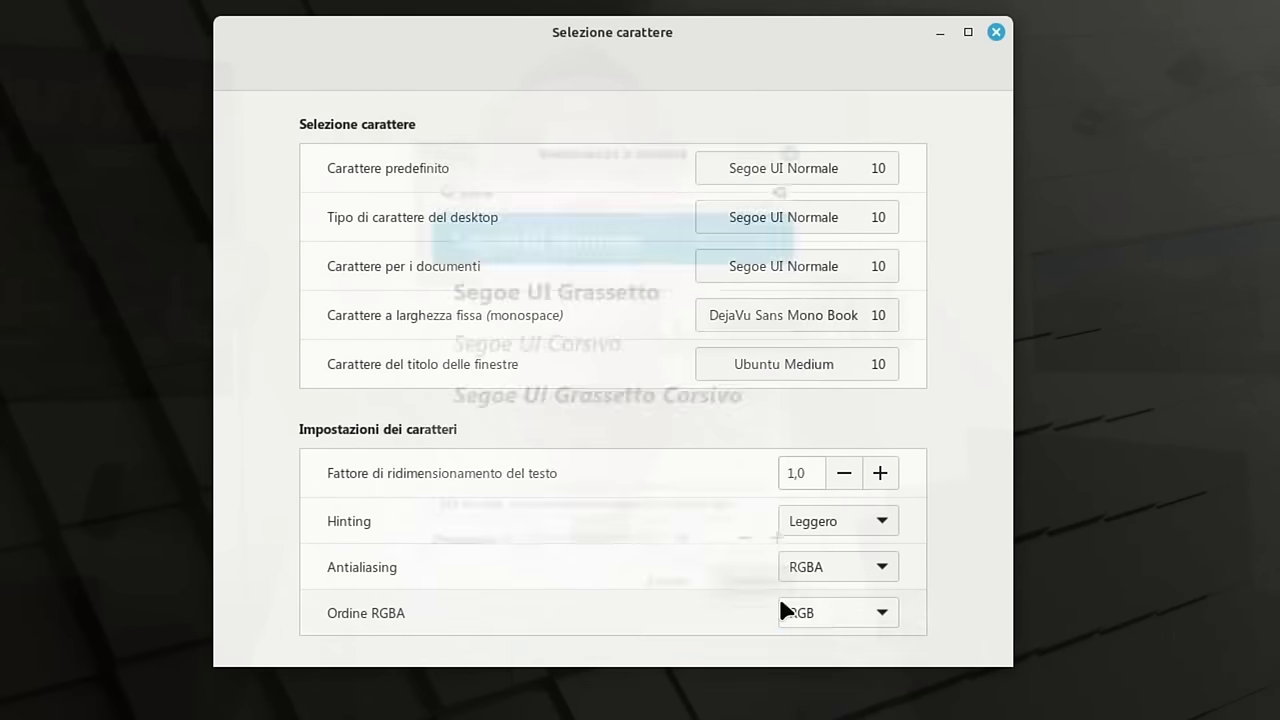
Choose Courier New Normale as the monospace font.
{"action": "left_click", "coordinate": [873, 315]}
{"action": "type", "text": "cour"}
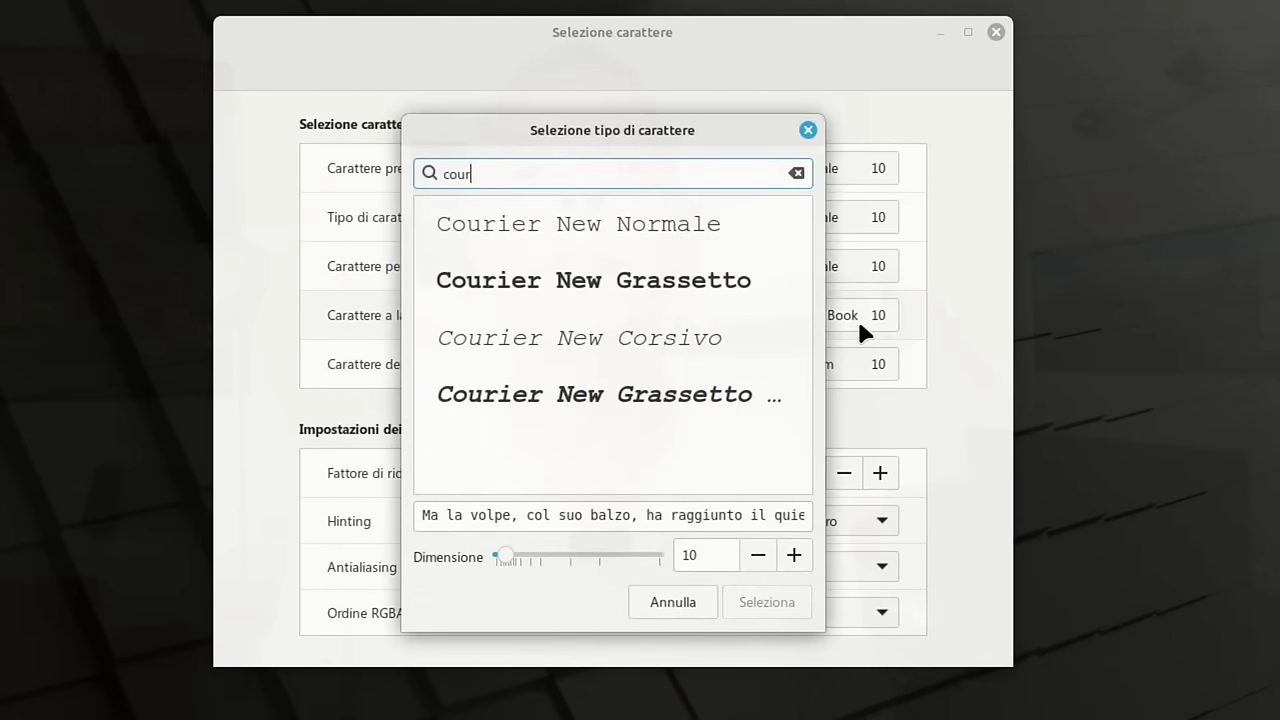
{"action": "left_click", "coordinate": [668, 232]}
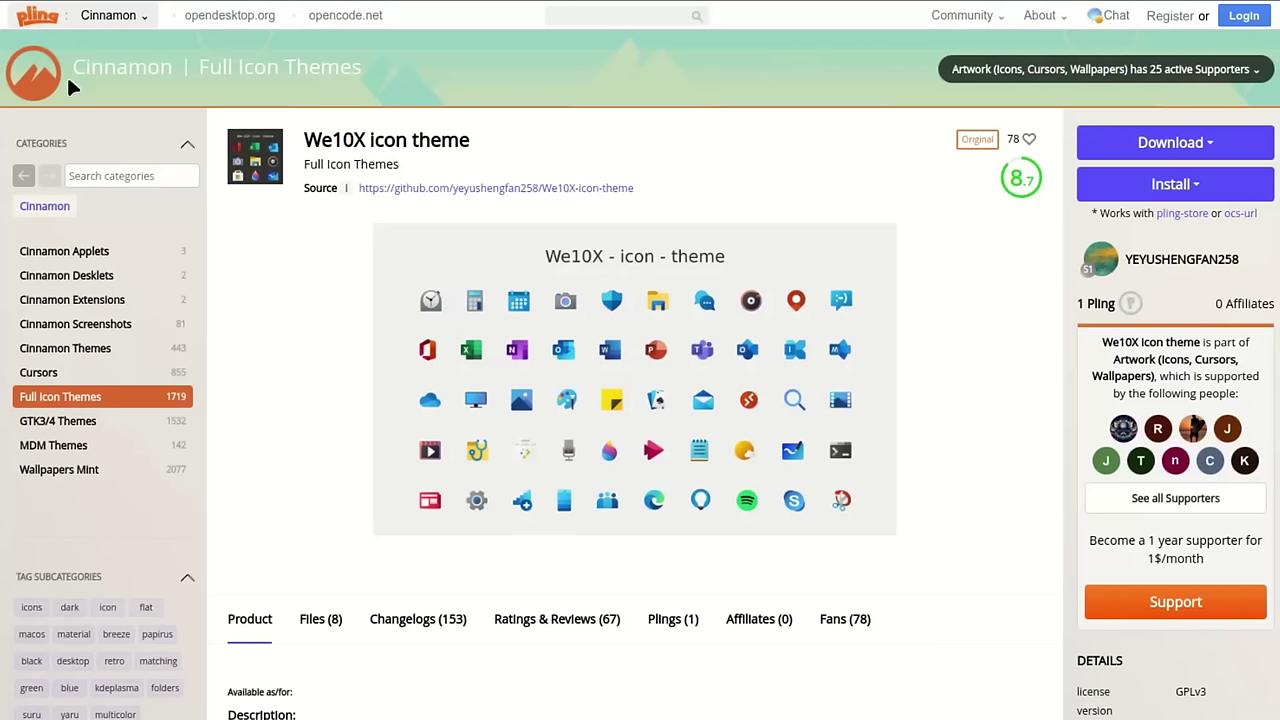
Browse the preview images of the We10X icon theme and download We10X-special.tar.xz.
{"action": "left_click_drag", "start_coordinate": [303, 141], "coordinate": [386, 142]}
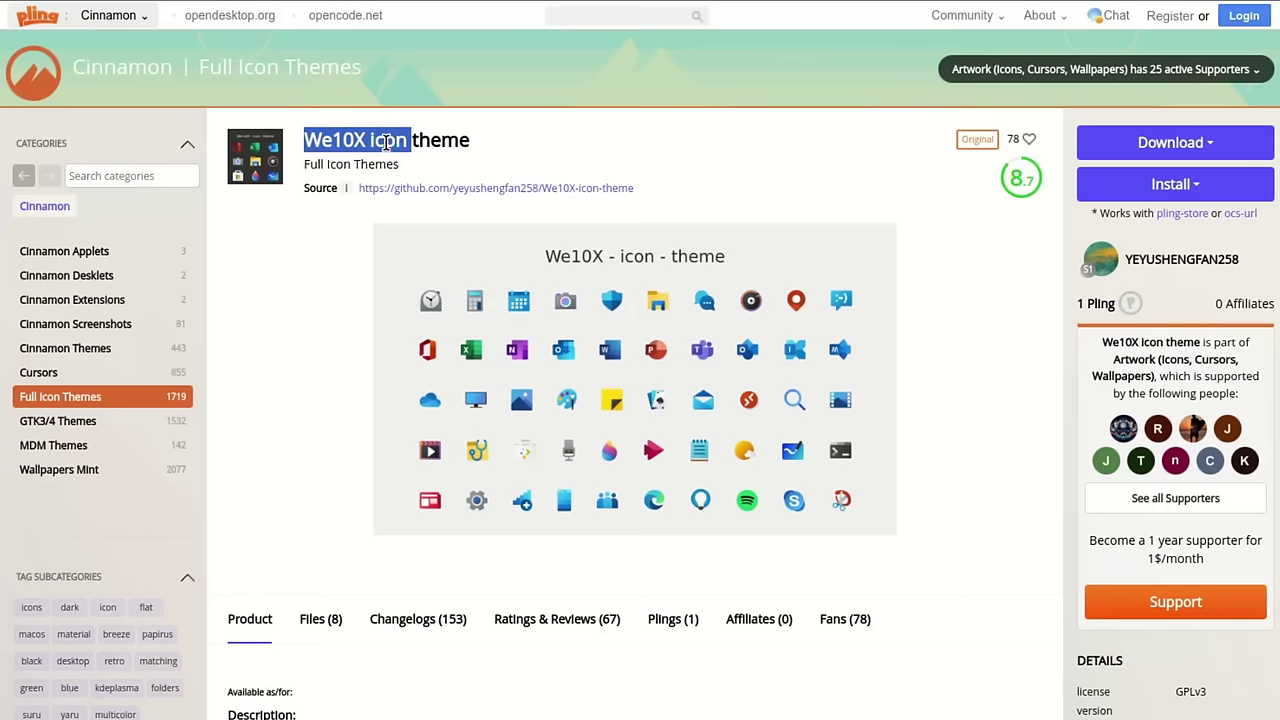
{"action": "left_click", "coordinate": [571, 145]}
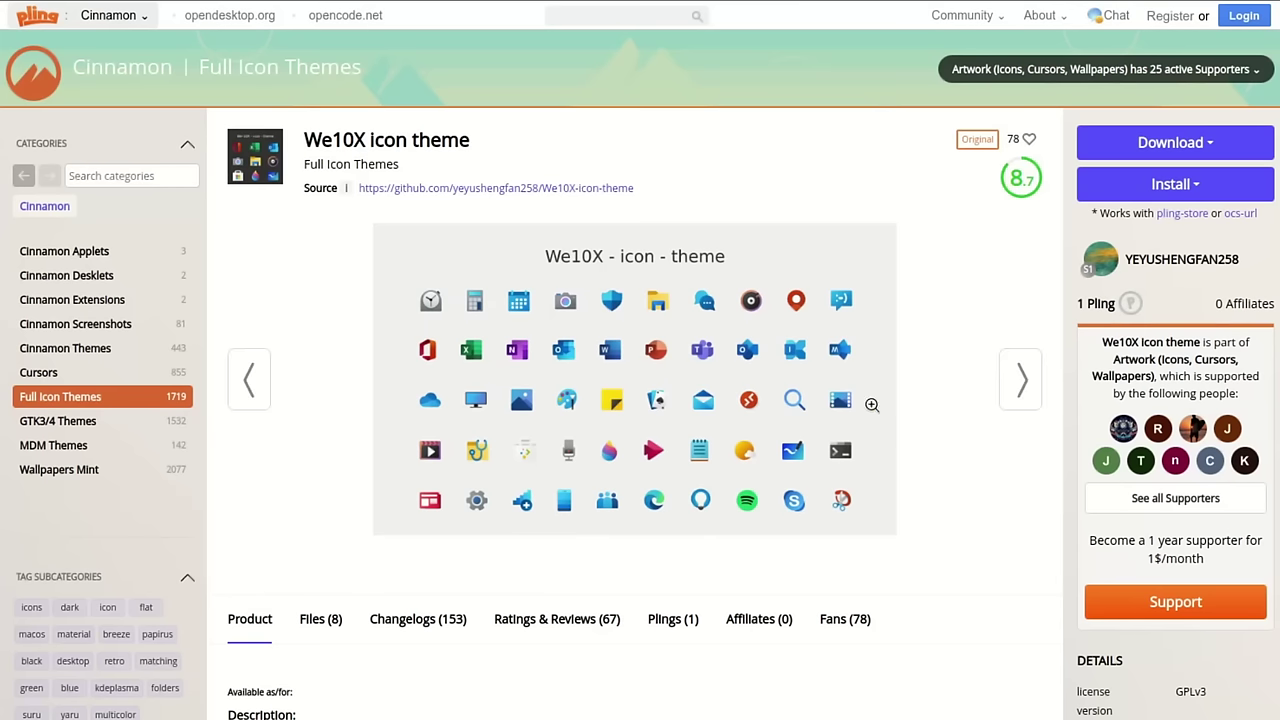
{"action": "left_click", "coordinate": [1017, 384]}
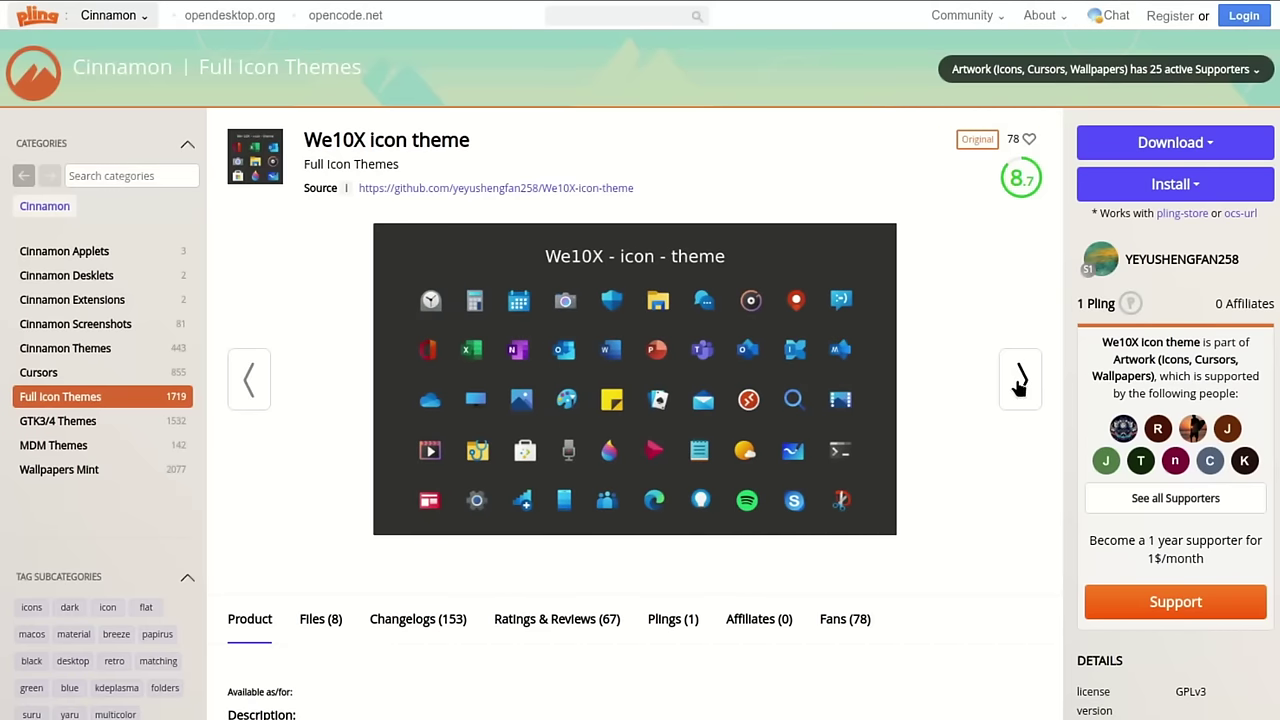
{"action": "left_click", "coordinate": [1019, 384]}
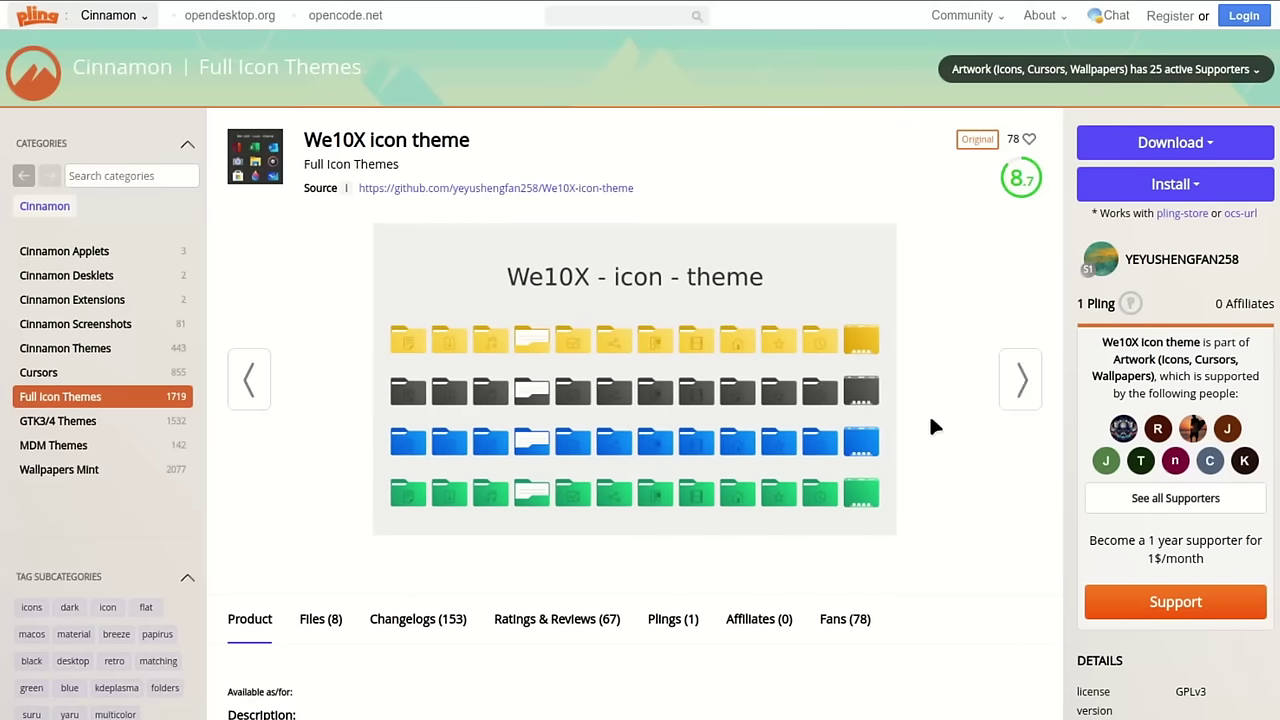
{"action": "left_click", "coordinate": [1178, 144]}
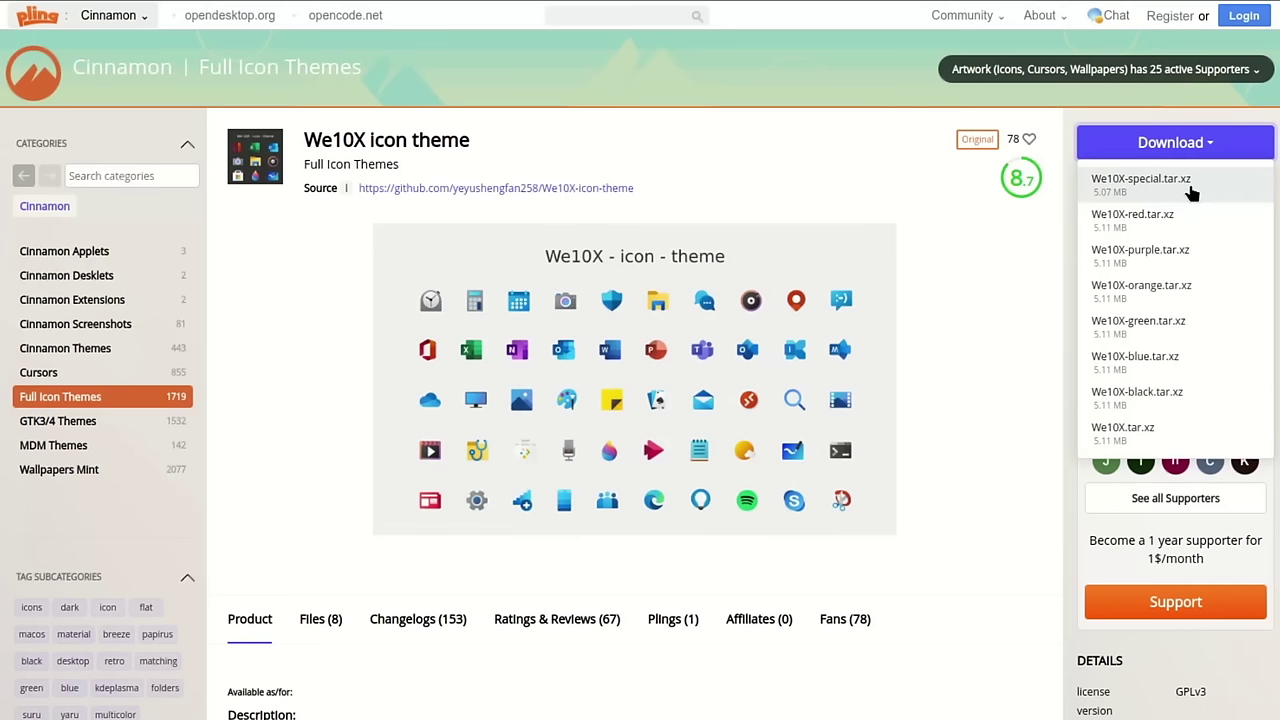
{"action": "left_click", "coordinate": [1141, 182]}
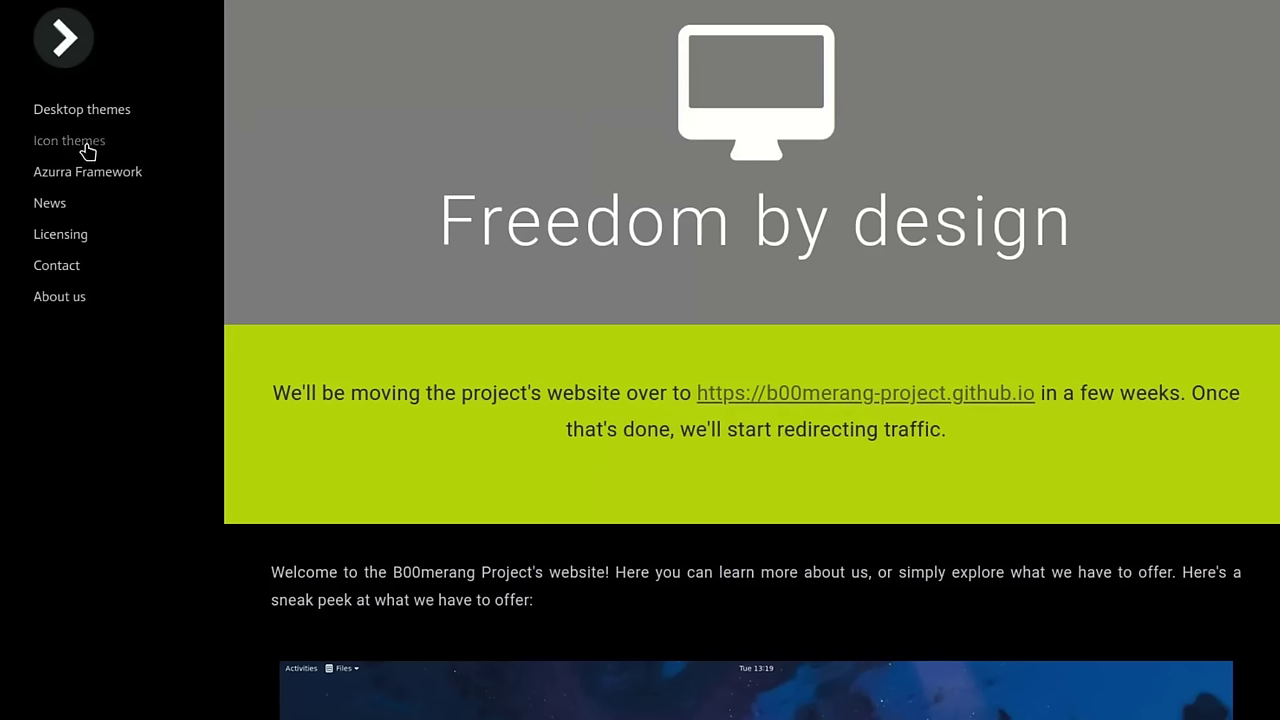
Open the Windows XP theme's download page from the B00merang icon themes list and show its downloadable files.
{"action": "left_click", "coordinate": [86, 149]}
{"action": "scroll", "coordinate": [1186, 646], "scroll_direction": "down", "scroll_amount": 4}
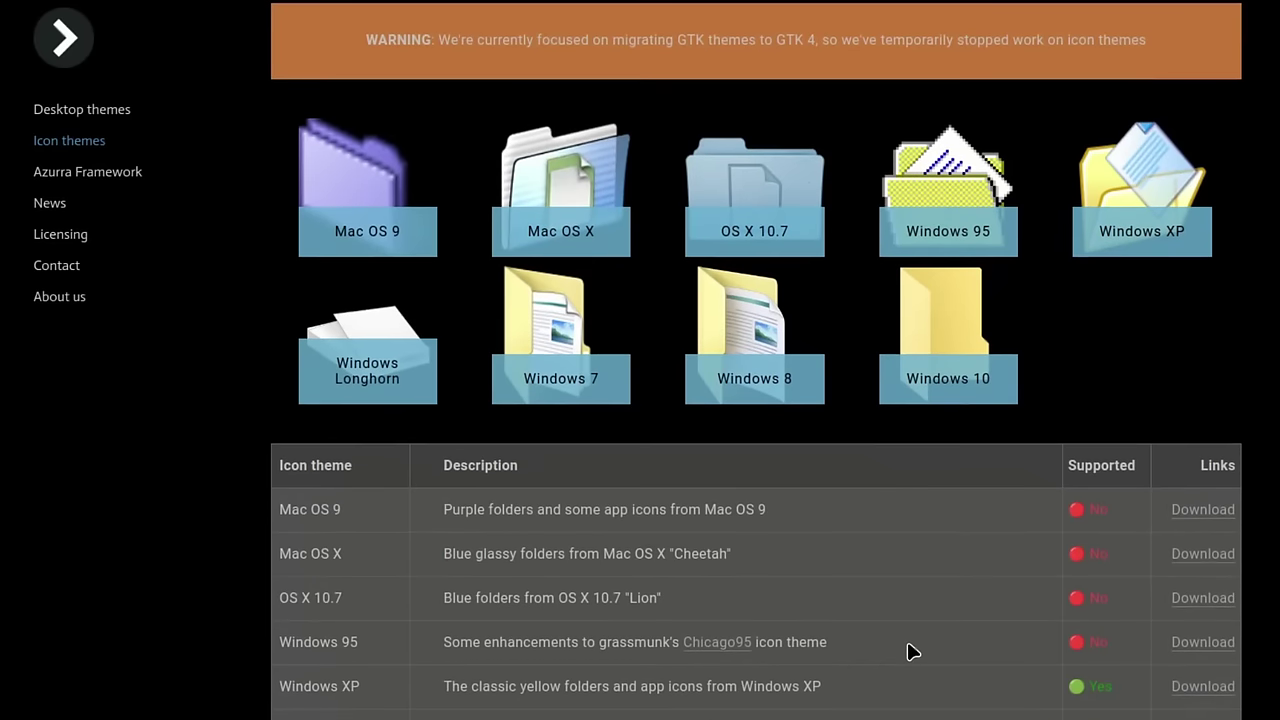
{"action": "scroll", "coordinate": [907, 645], "scroll_direction": "down", "scroll_amount": 2}
{"action": "left_click", "coordinate": [1221, 534]}
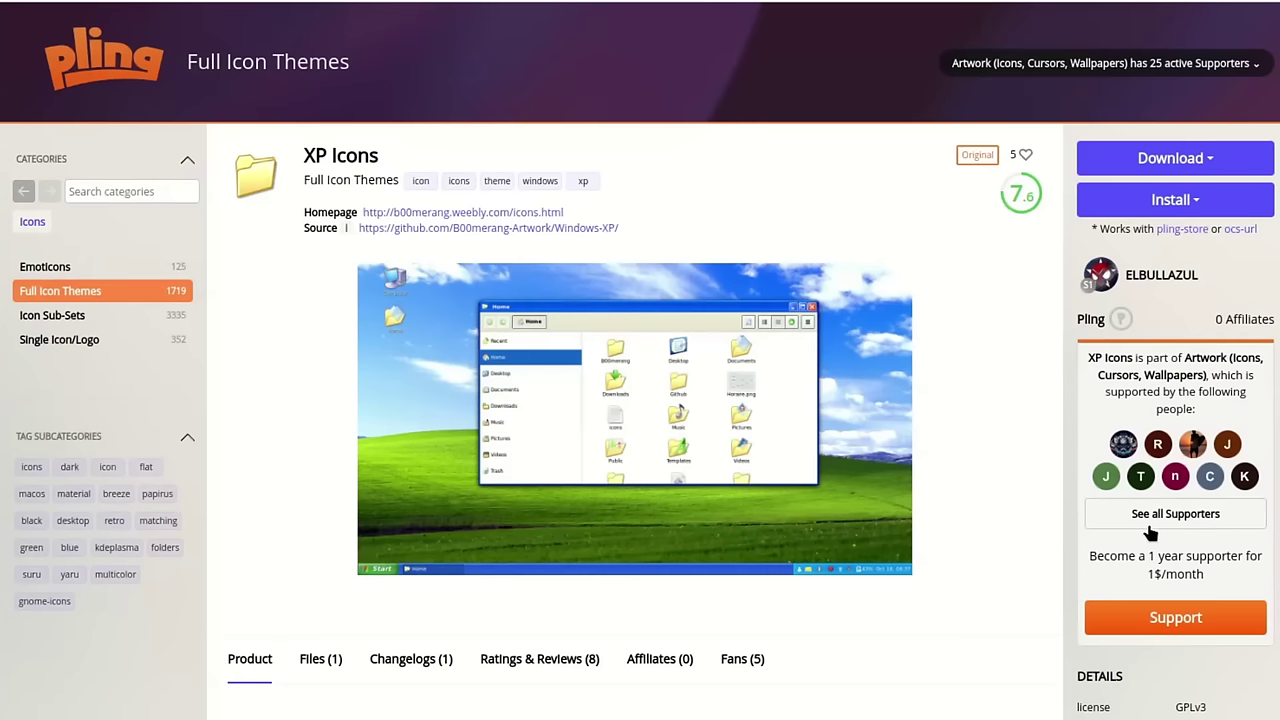
{"action": "left_click", "coordinate": [1172, 158]}
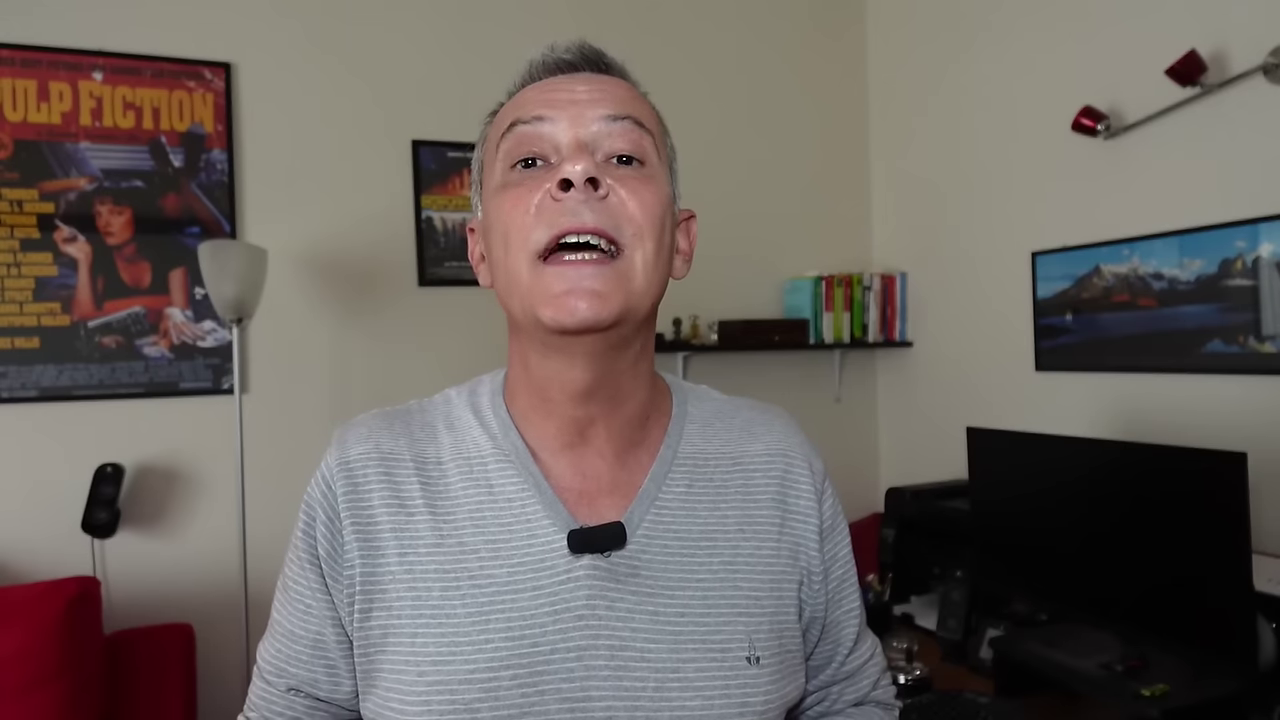
Extract all the downloaded theme archives on the desktop and paste the extracted folders into the home directory's .icons folder.
{"action": "left_click_drag", "start_coordinate": [199, 603], "coordinate": [50, 92]}
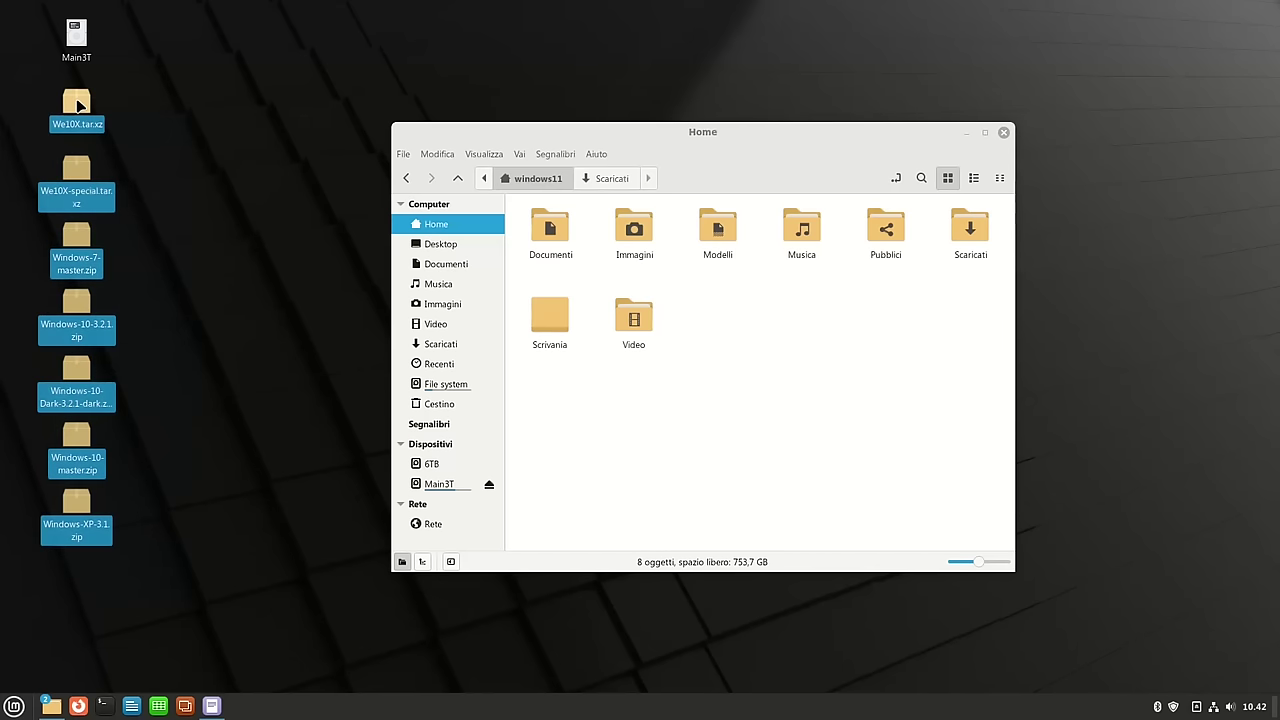
{"action": "right_click", "coordinate": [80, 104]}
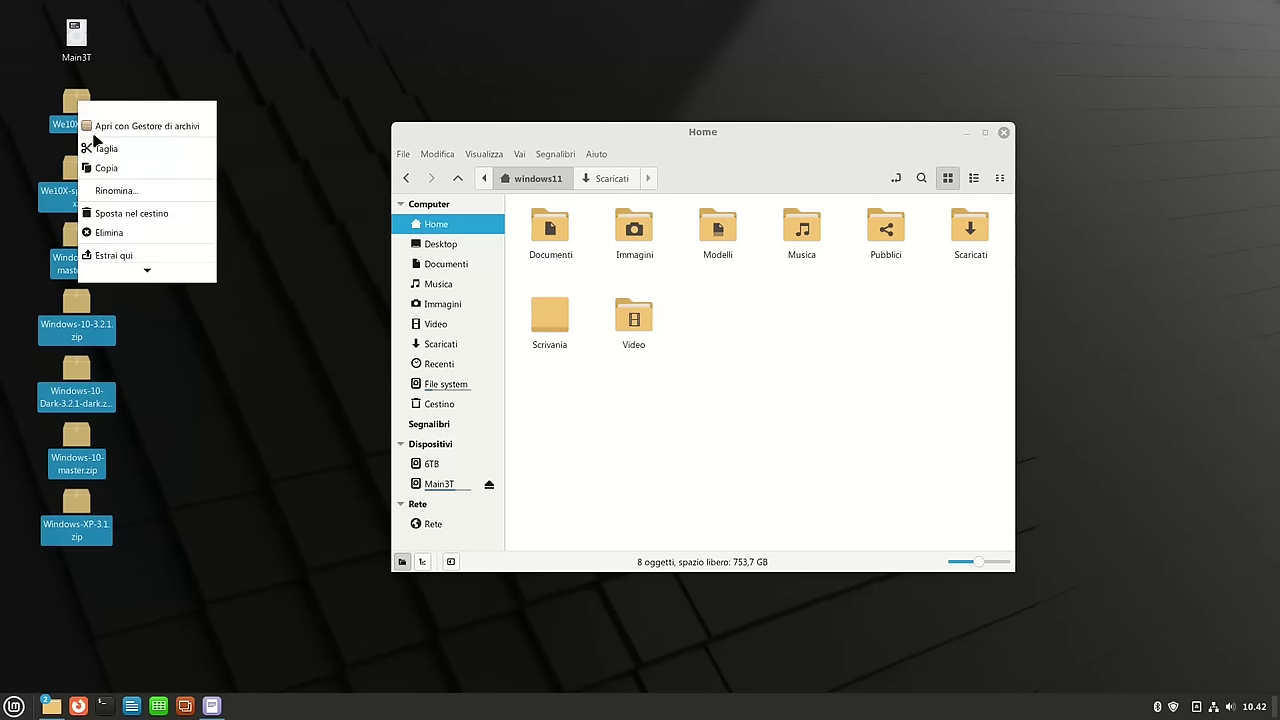
{"action": "left_click", "coordinate": [174, 255]}
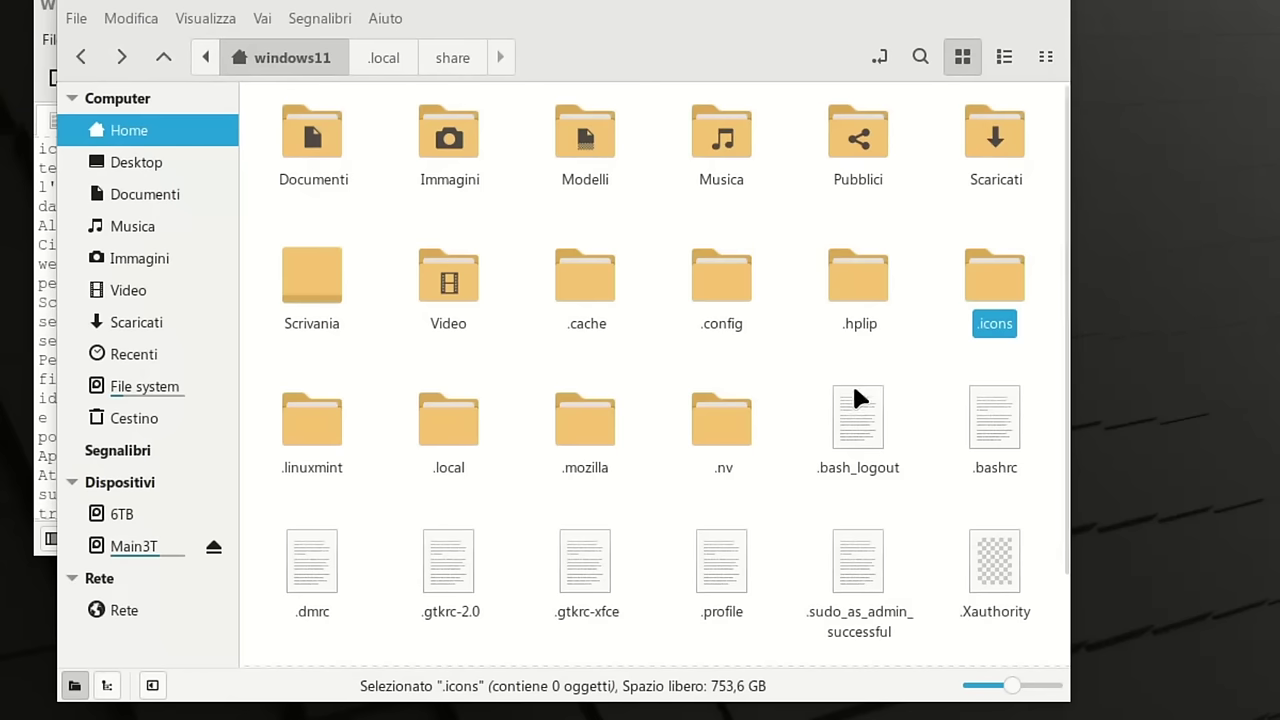
{"action": "right_click", "coordinate": [993, 290]}
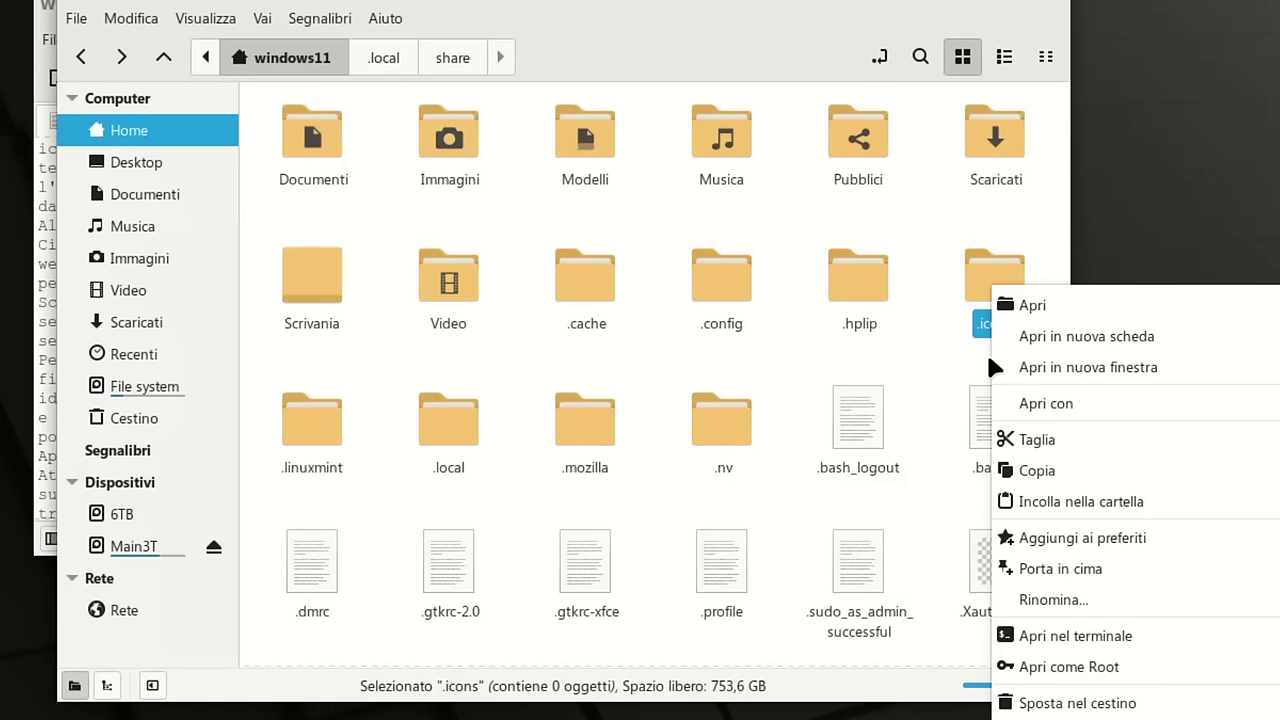
{"action": "left_click", "coordinate": [1113, 505]}
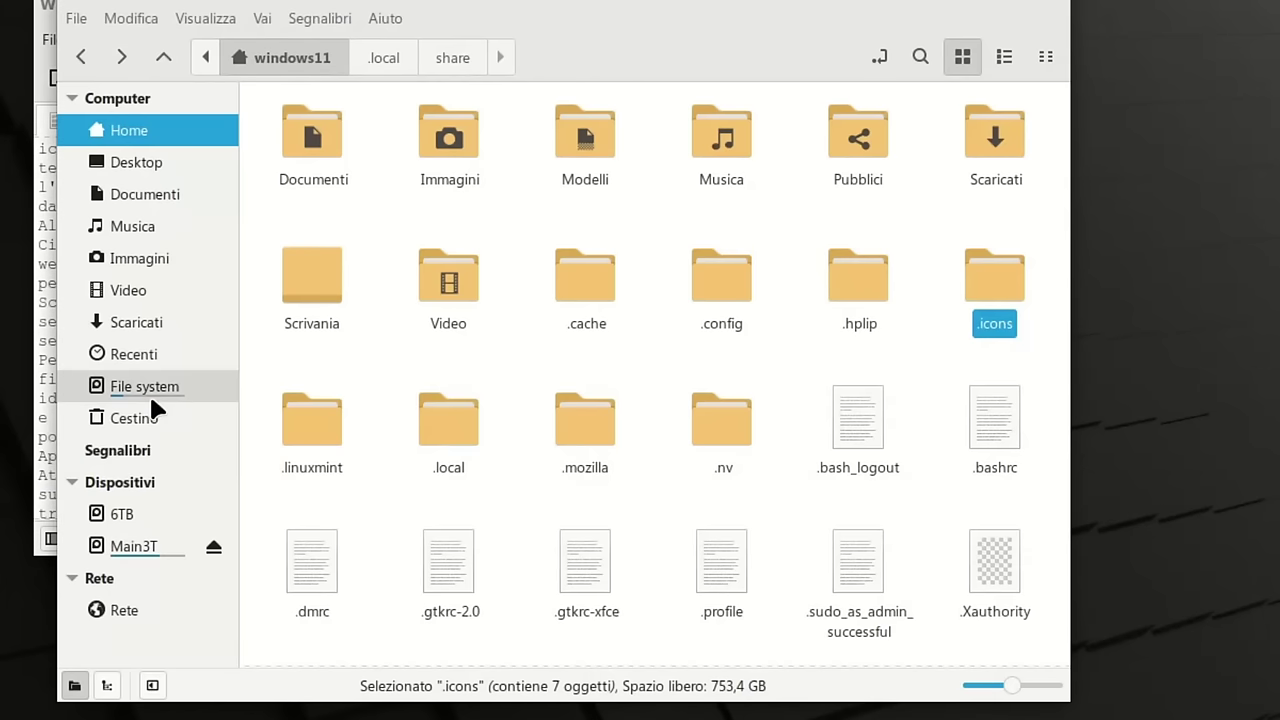
Go to the /usr/share folder in the file system.
{"action": "left_click", "coordinate": [149, 390]}
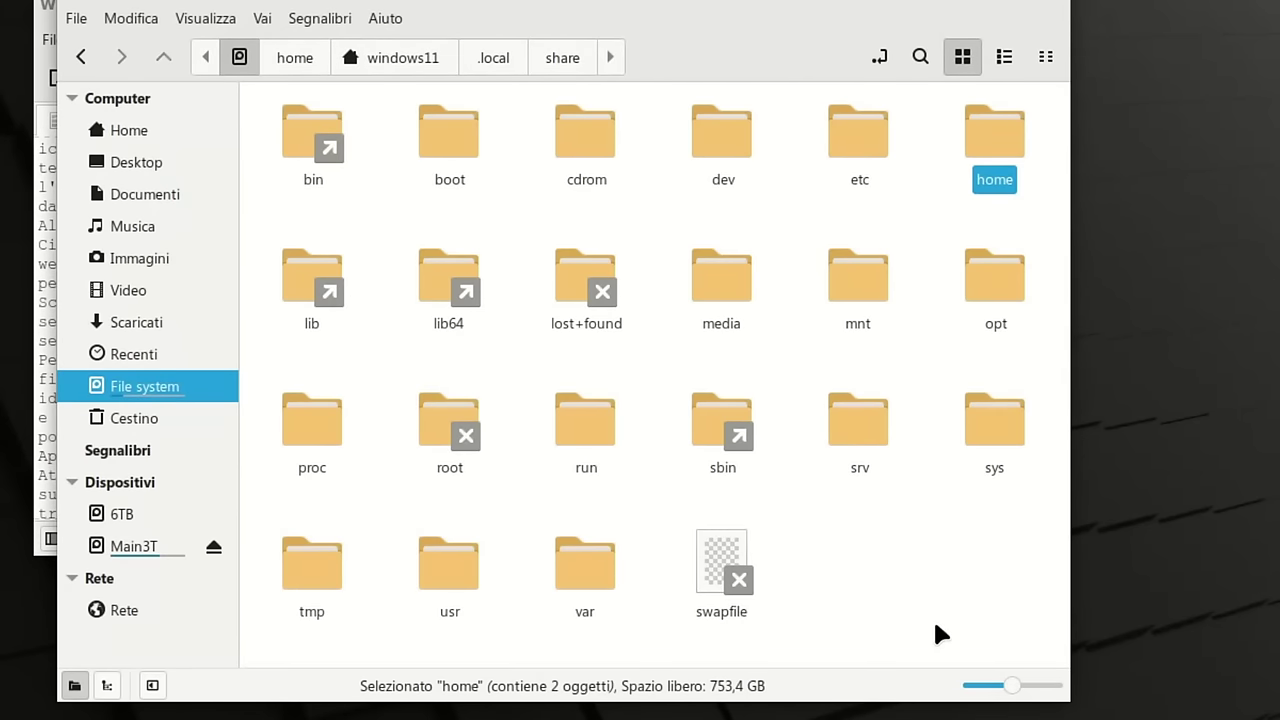
{"action": "double_click", "coordinate": [442, 578]}
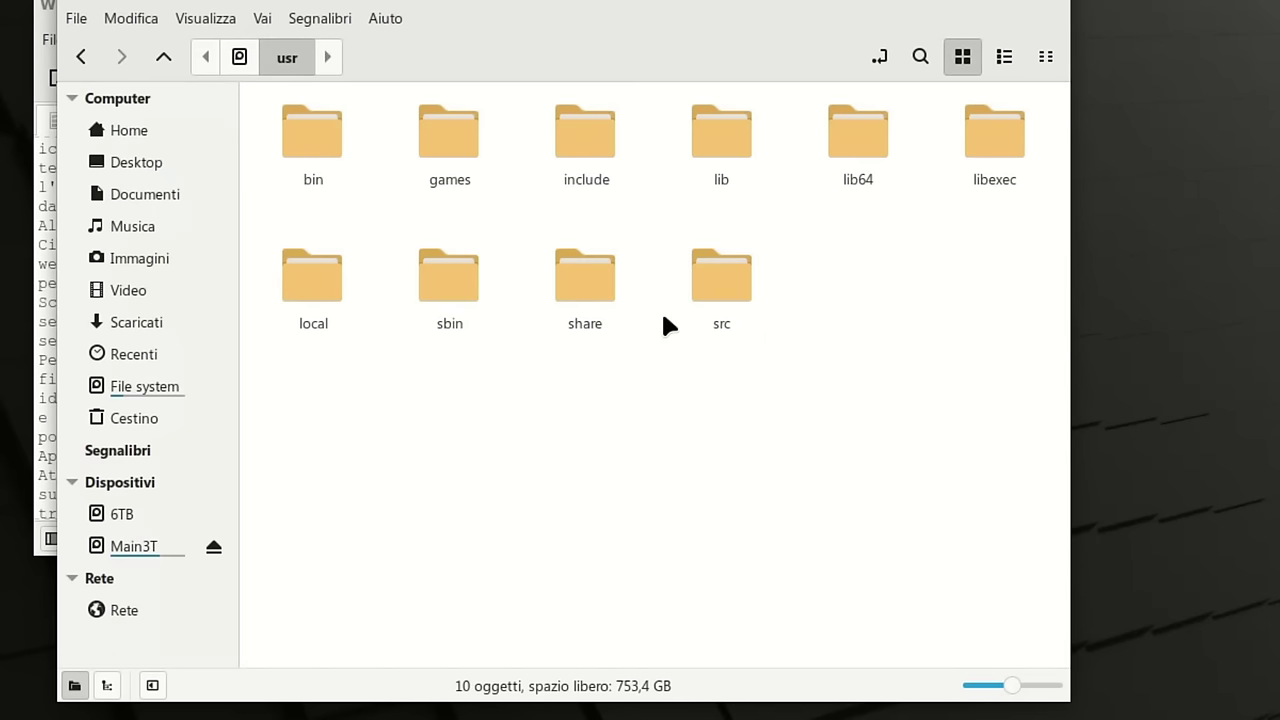
{"action": "double_click", "coordinate": [596, 290]}
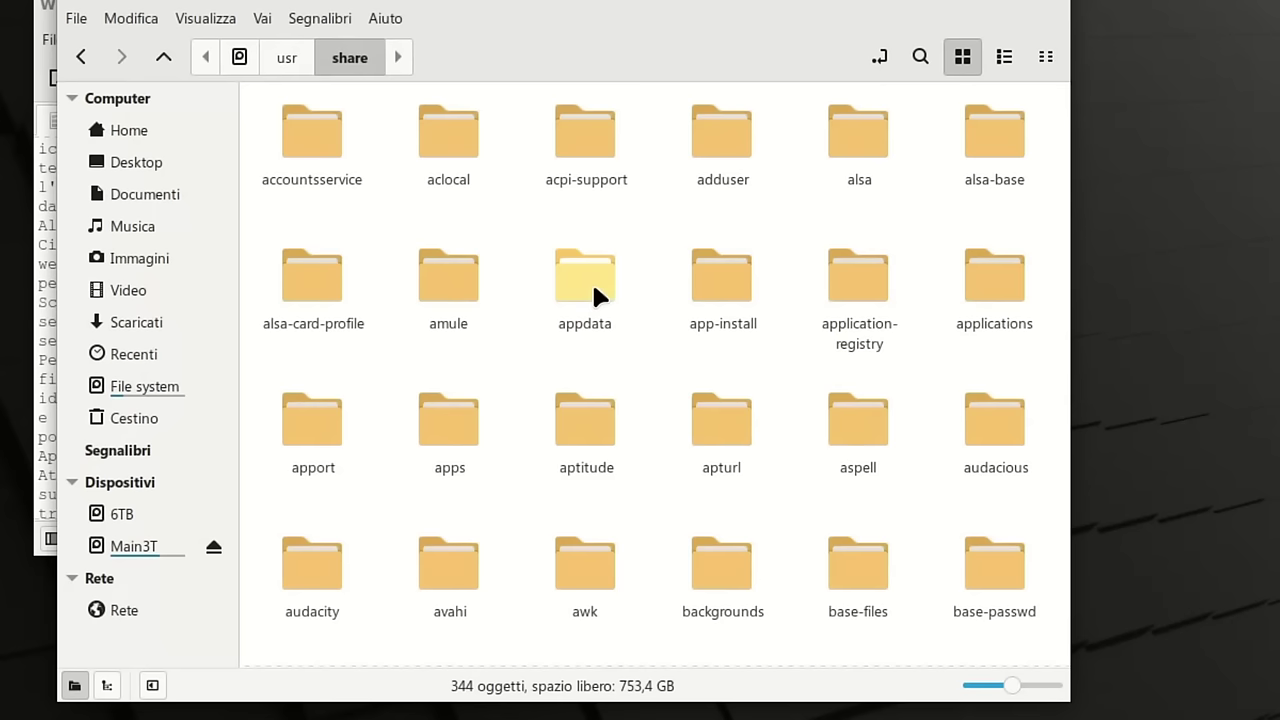
Open the icons folder inside /usr/share as root, authenticating with the account password.
{"action": "type", "text": "i"}
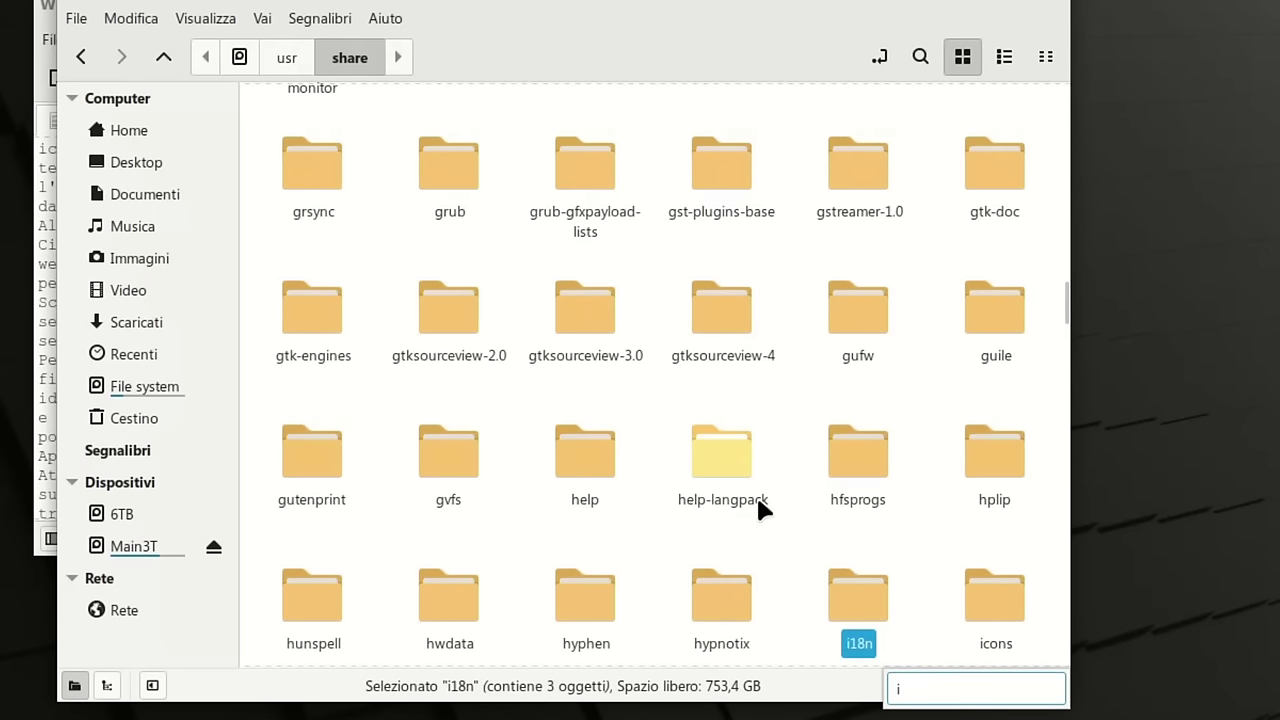
{"action": "scroll", "coordinate": [756, 494], "scroll_direction": "down", "scroll_amount": 4}
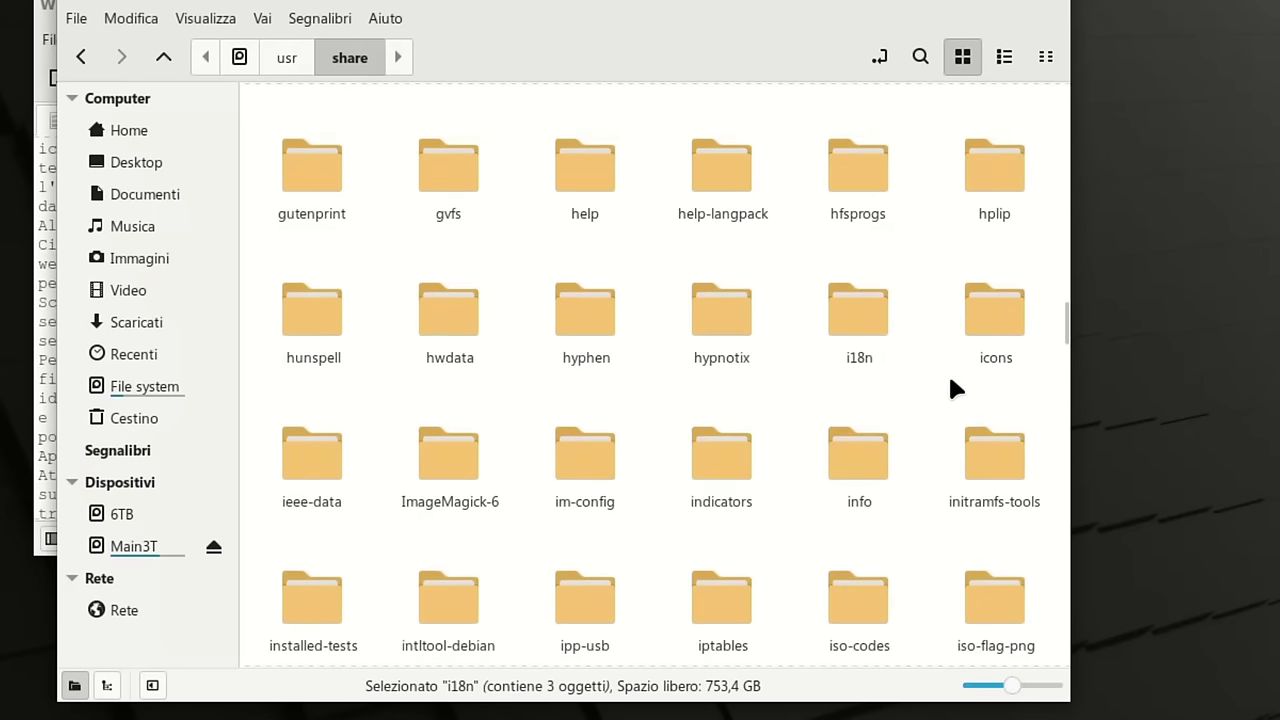
{"action": "right_click", "coordinate": [1000, 322]}
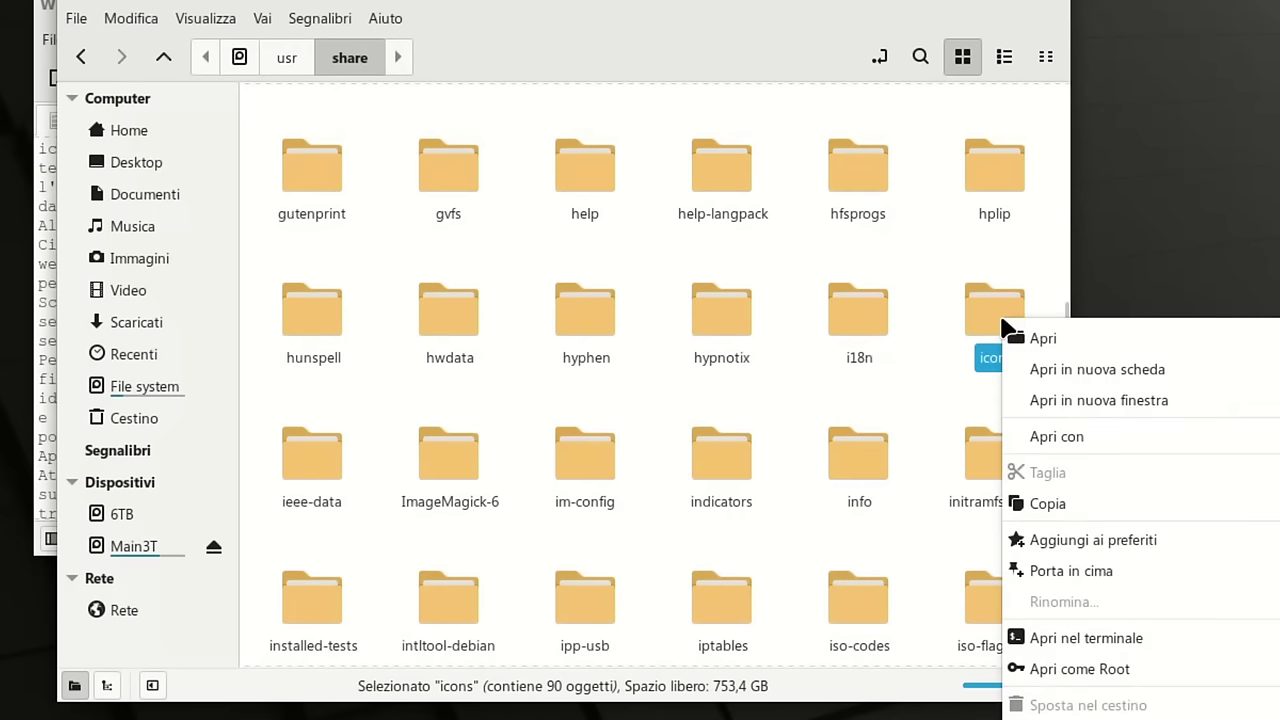
{"action": "left_click", "coordinate": [1088, 668]}
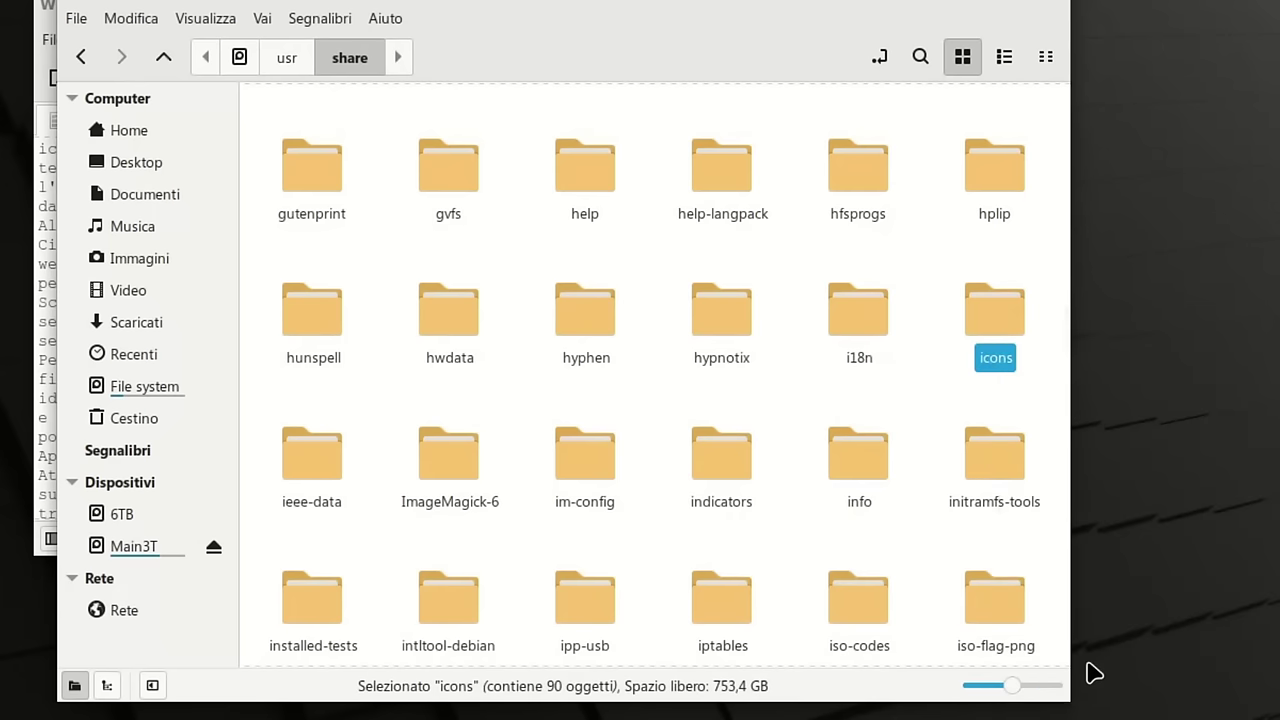
{"action": "type", "text": "*****"}
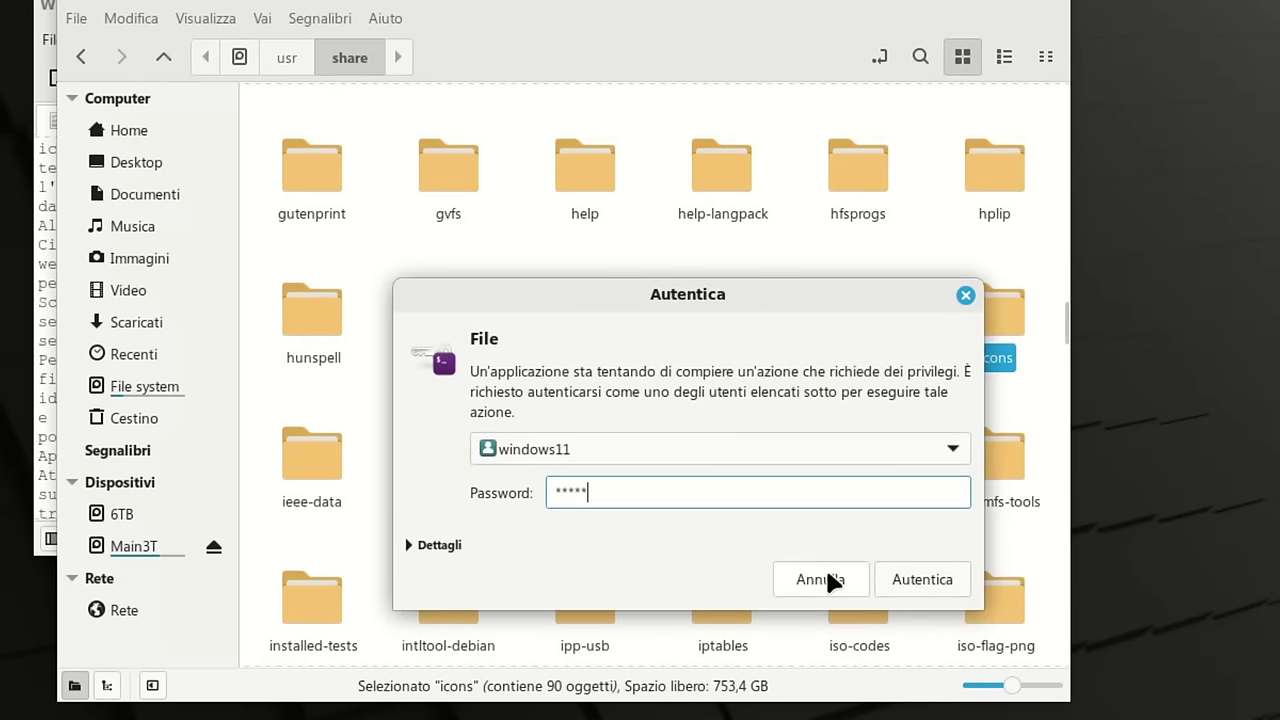
{"action": "type", "text": "****"}
{"action": "key", "text": "Return"}
{"action": "left_click_drag", "start_coordinate": [494, 440], "coordinate": [498, 378]}
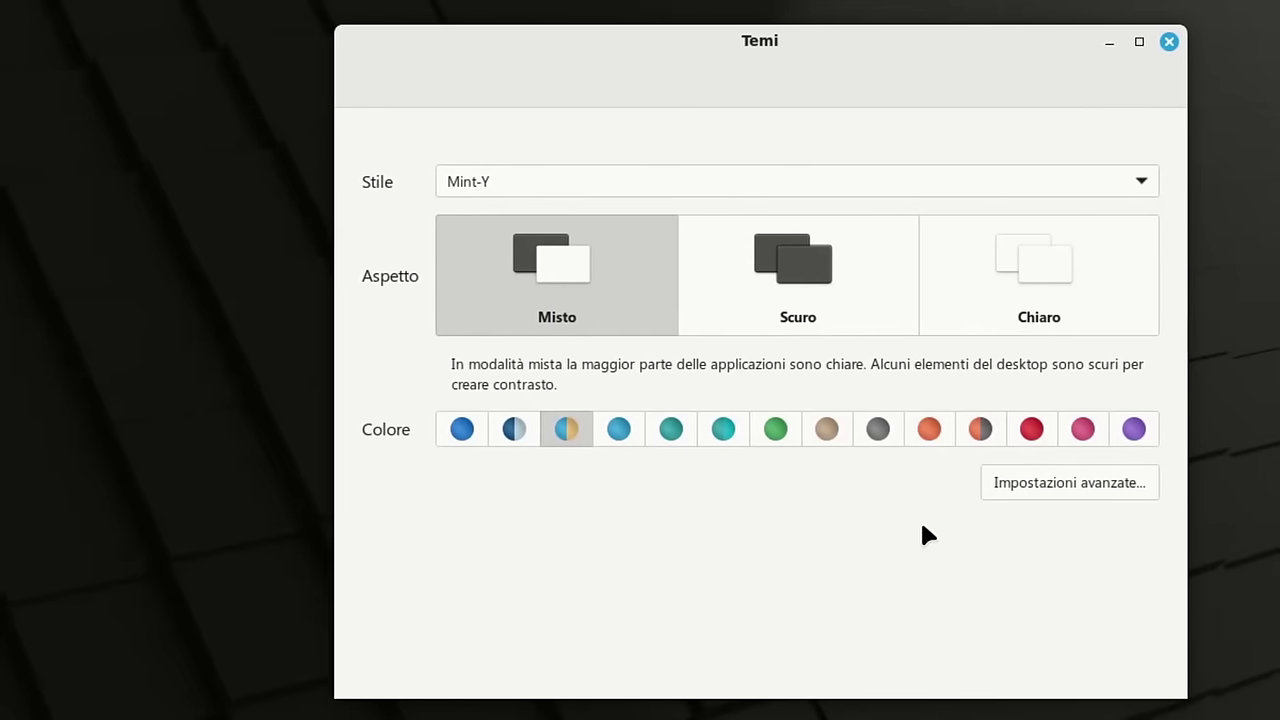
Open the advanced theme settings and set the icon theme to Windows-10-master.
{"action": "left_click", "coordinate": [1128, 484]}
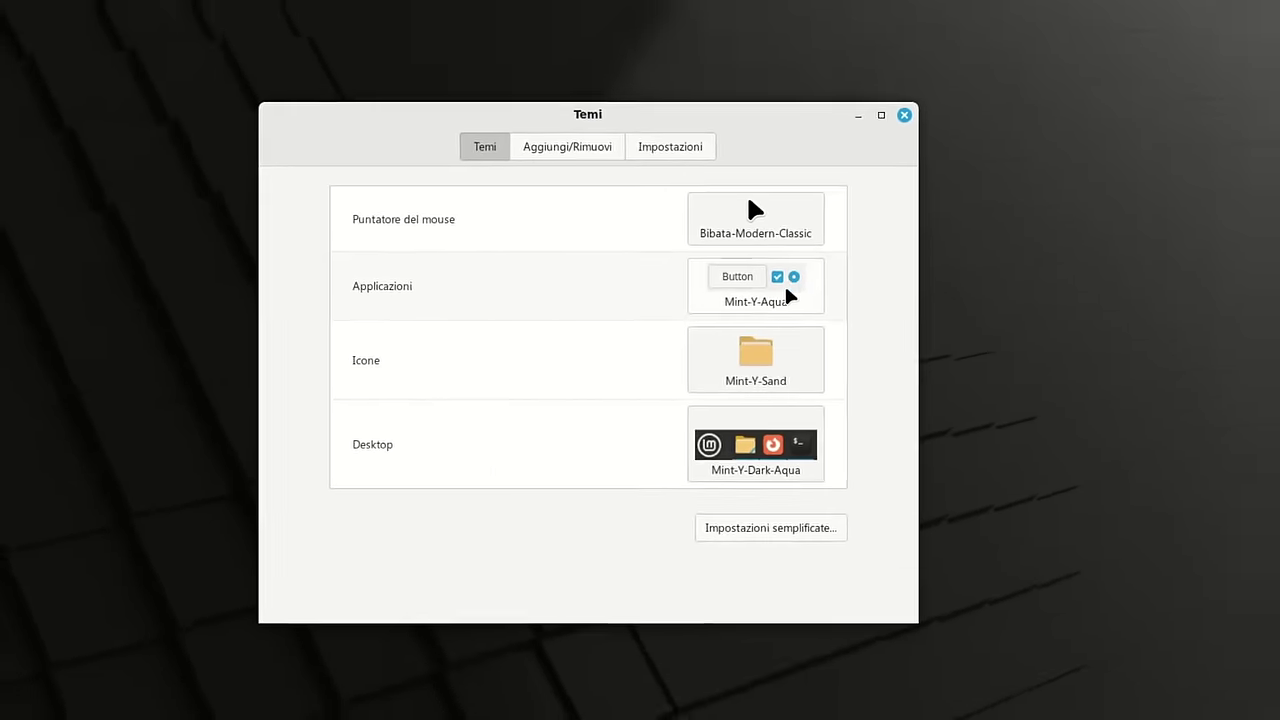
{"action": "left_click", "coordinate": [906, 358]}
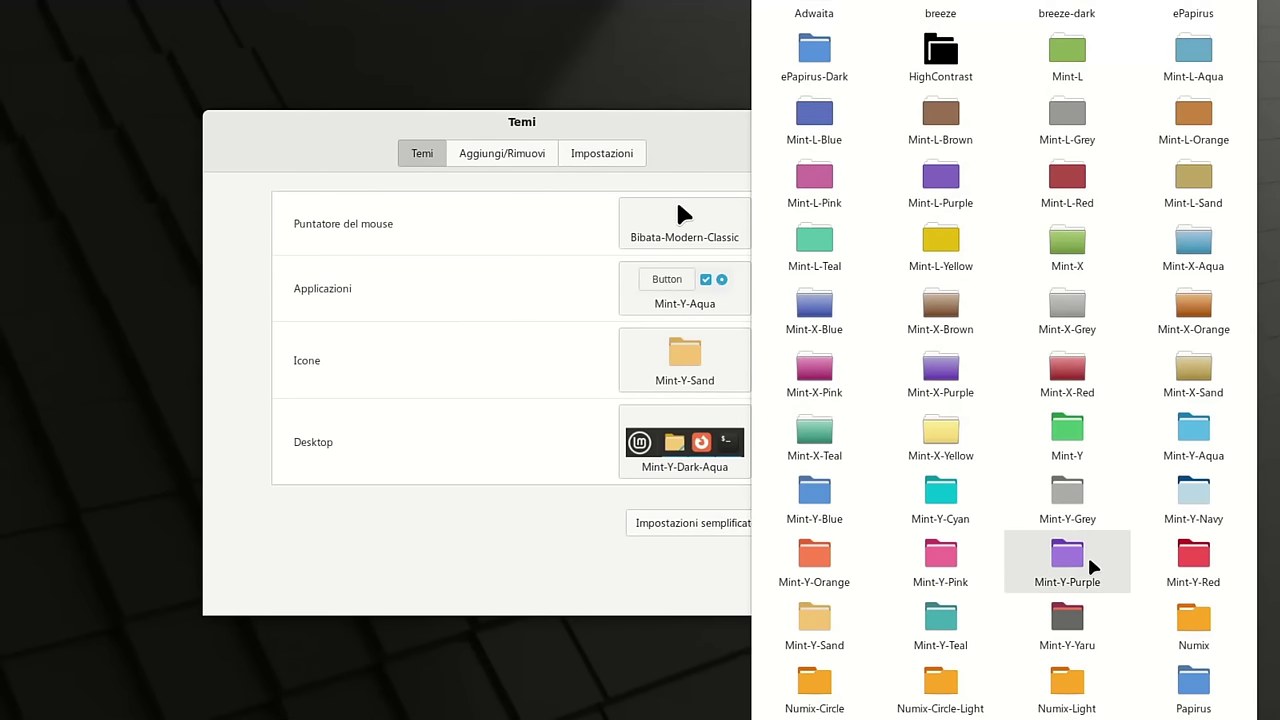
{"action": "scroll", "coordinate": [1140, 610], "scroll_direction": "down", "scroll_amount": 5}
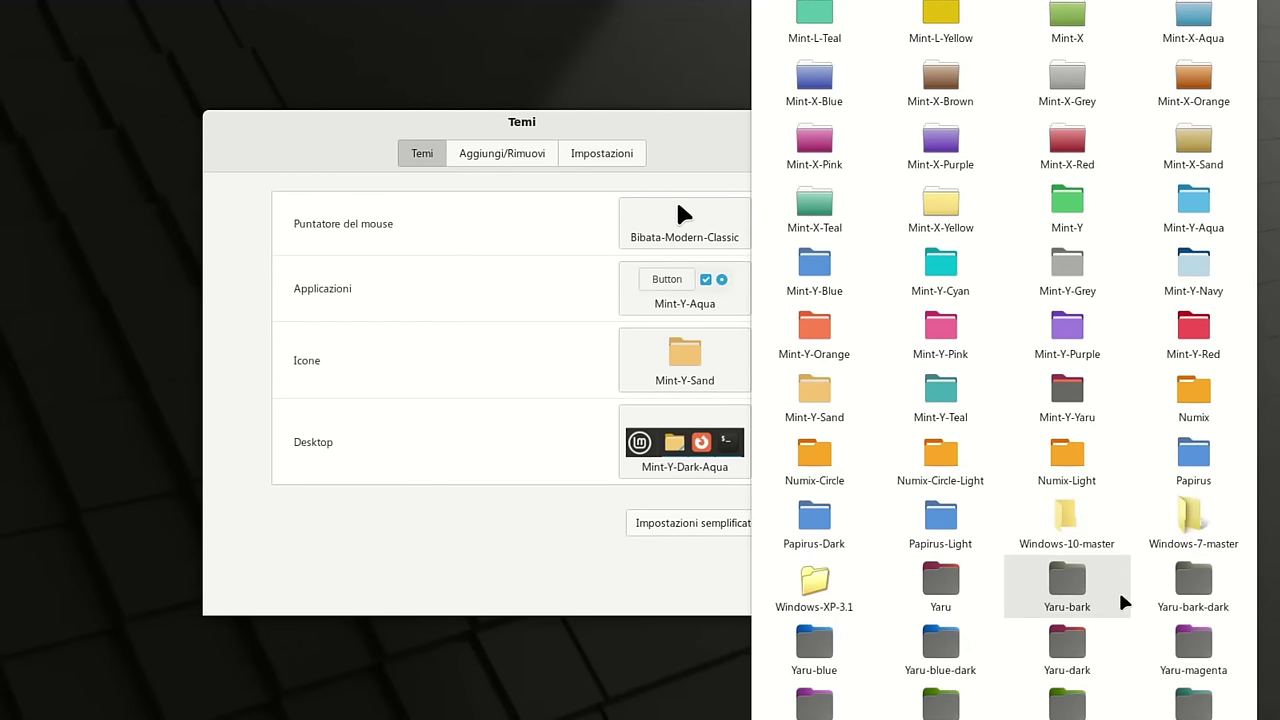
{"action": "scroll", "coordinate": [1121, 600], "scroll_direction": "down", "scroll_amount": 2}
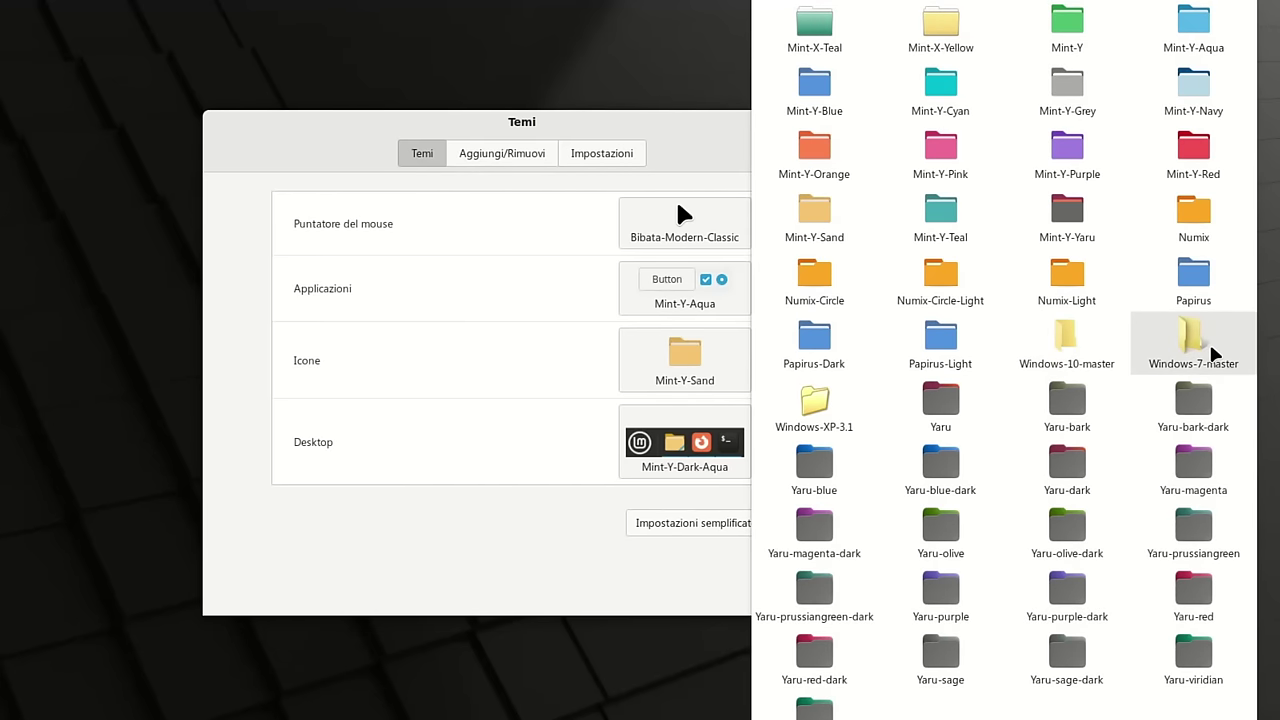
{"action": "left_click", "coordinate": [1066, 350]}
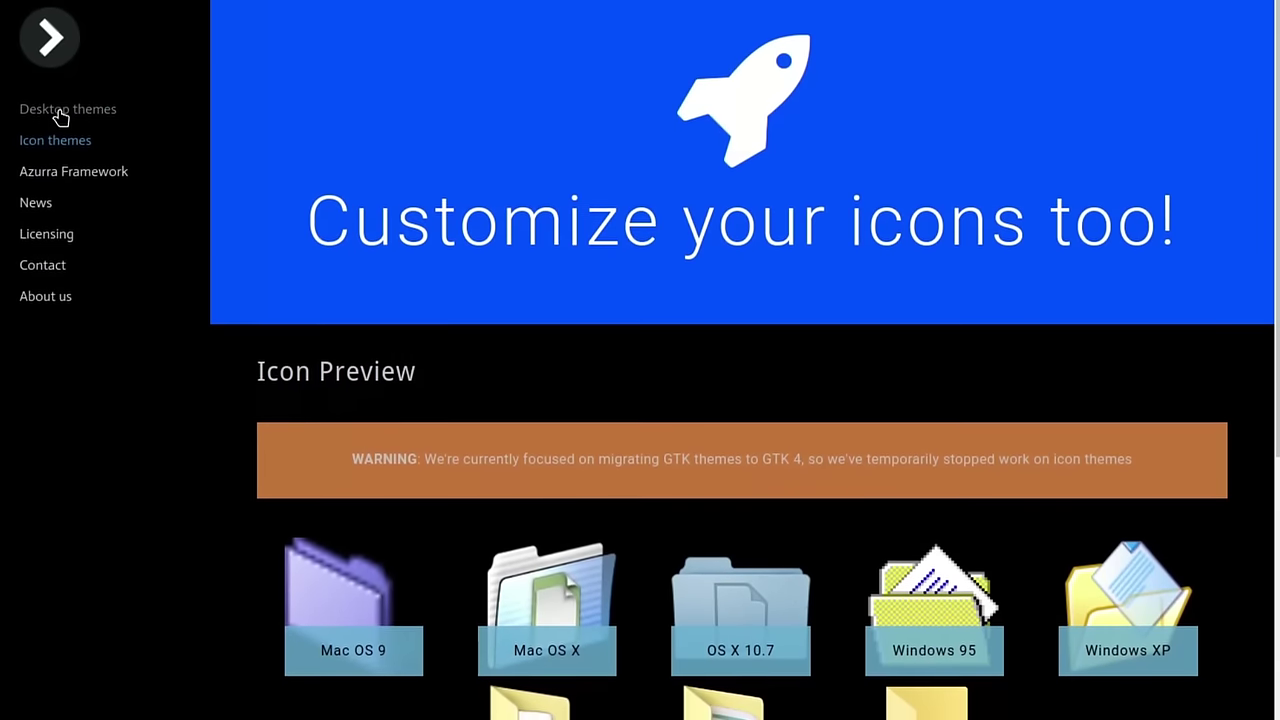
Open the desktop themes page, expand the Windows Themes category and look through the available Windows themes.
{"action": "left_click", "coordinate": [59, 114]}
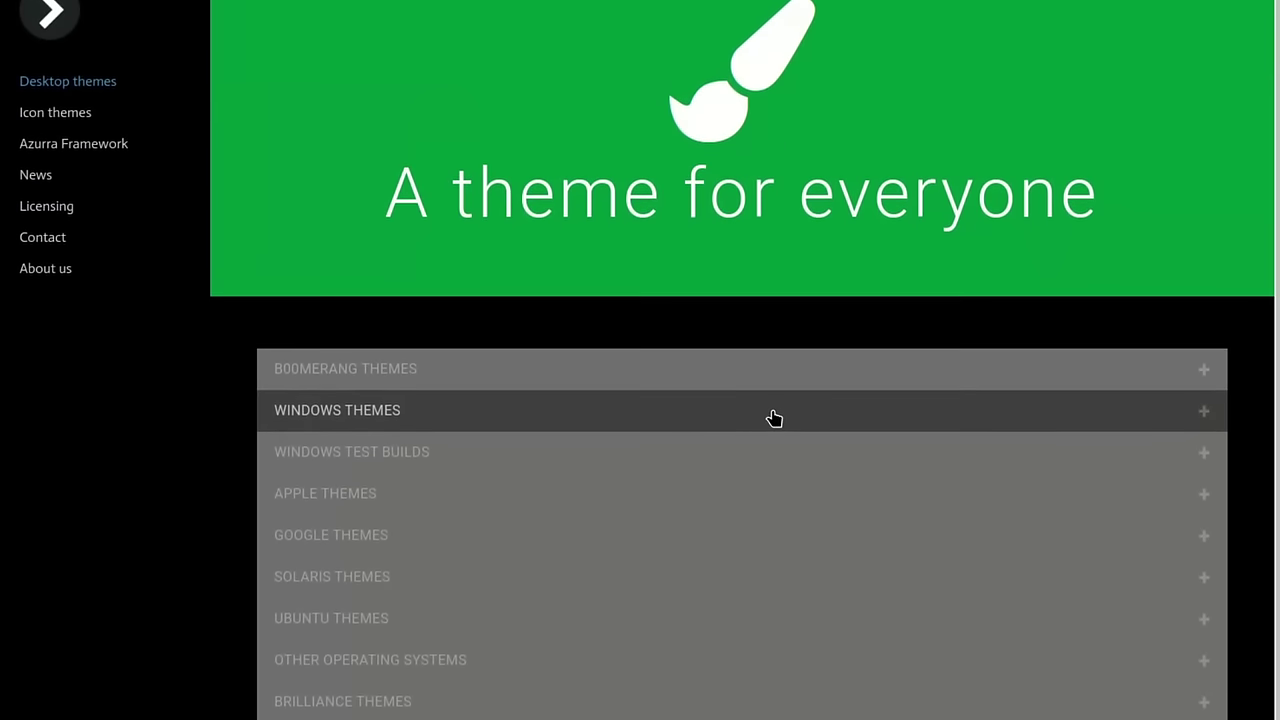
{"action": "left_click", "coordinate": [798, 417]}
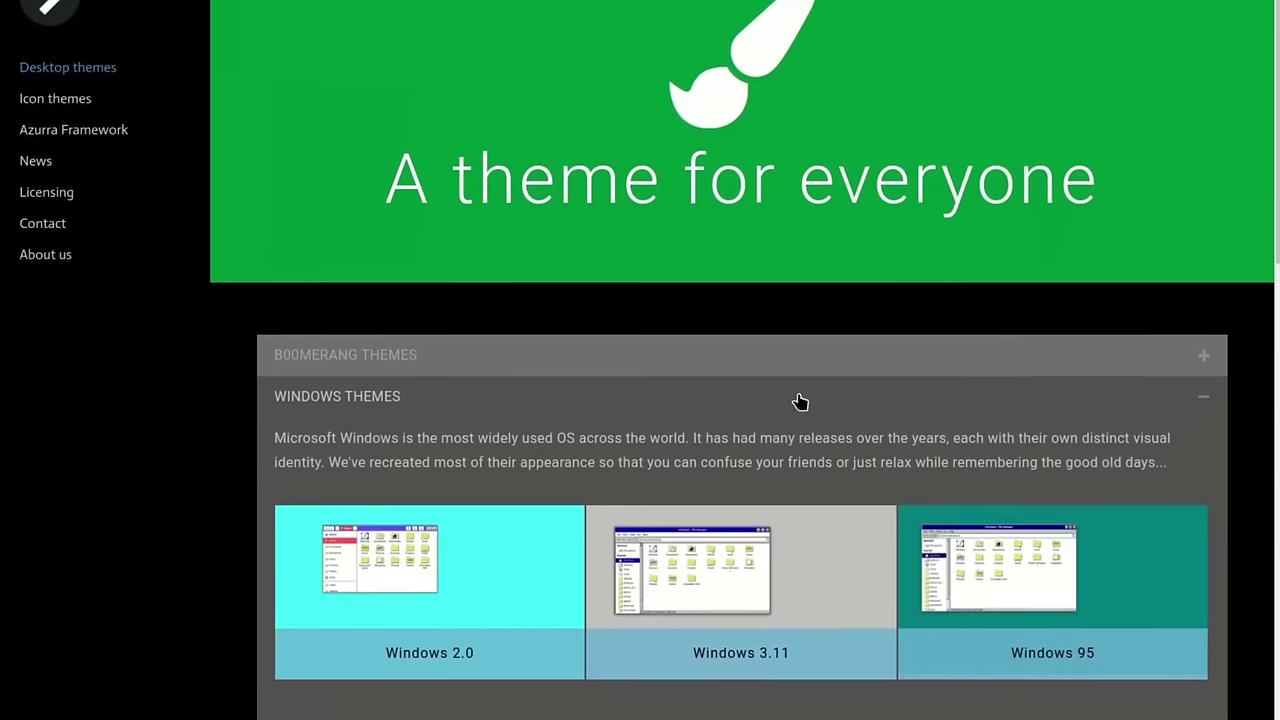
{"action": "scroll", "coordinate": [800, 401], "scroll_direction": "down", "scroll_amount": 2}
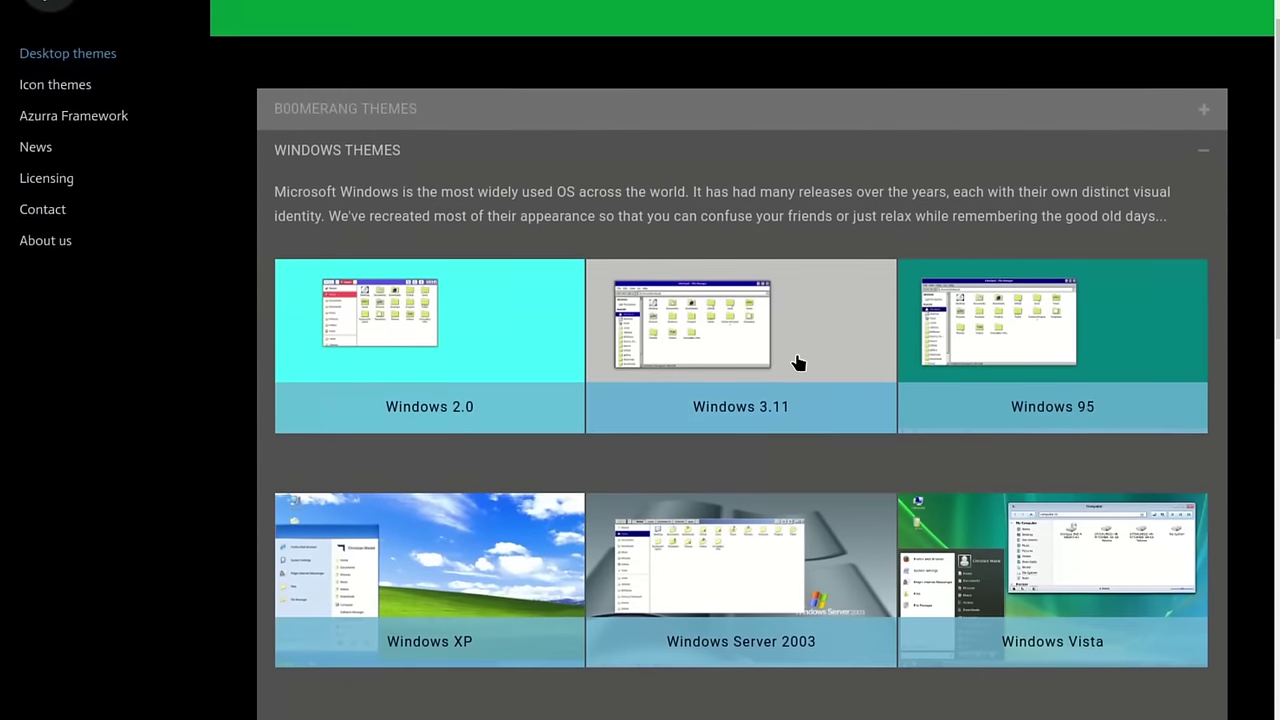
{"action": "scroll", "coordinate": [798, 363], "scroll_direction": "down", "scroll_amount": 4}
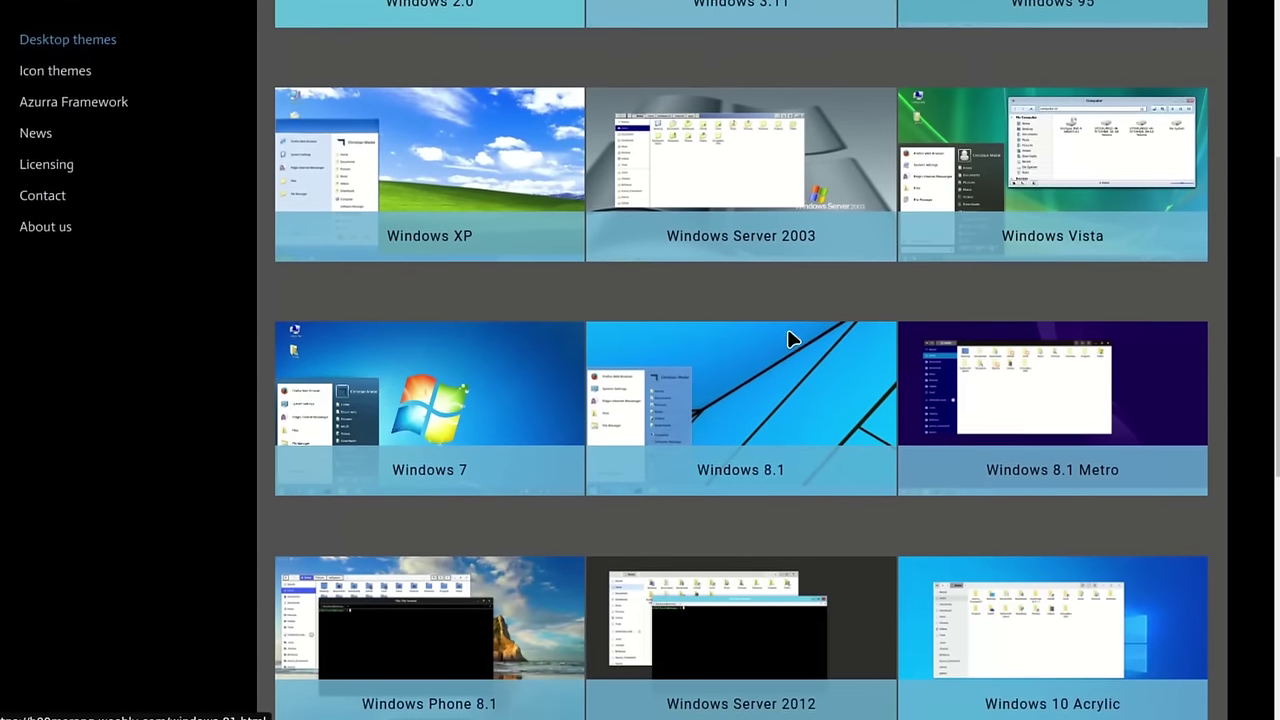
{"action": "scroll", "coordinate": [764, 294], "scroll_direction": "down", "scroll_amount": 2}
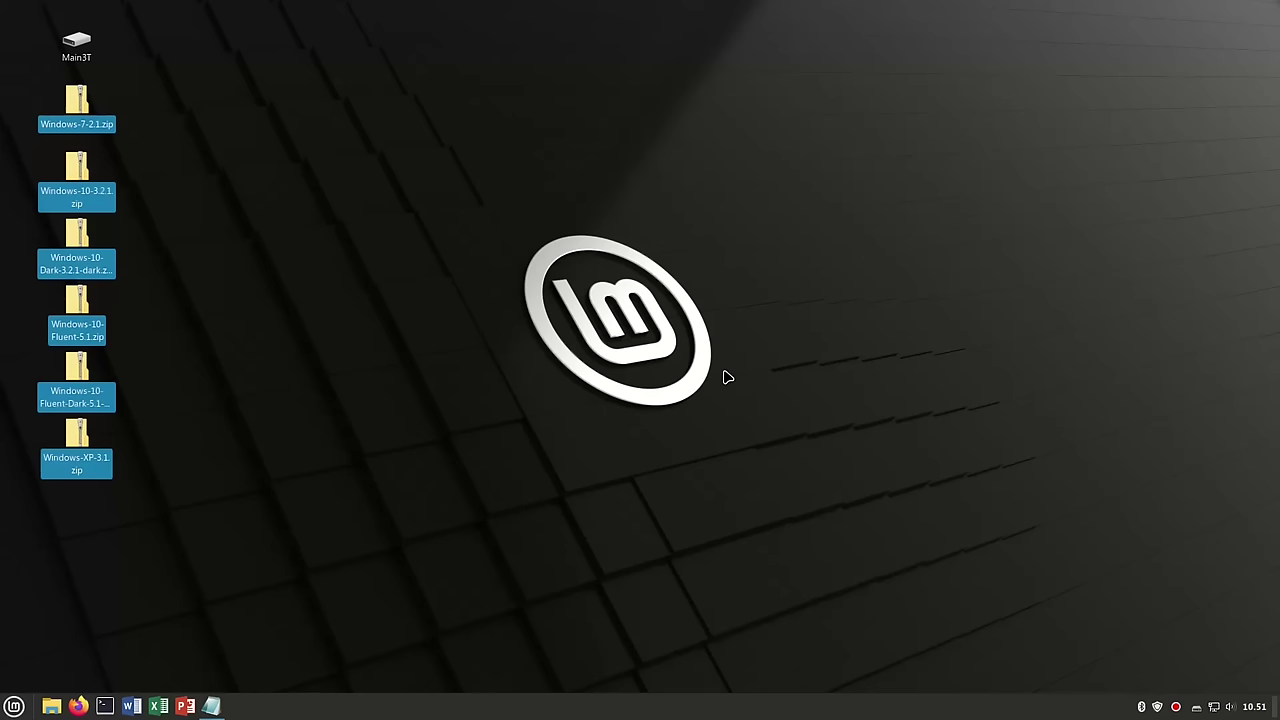
Extract all the Windows theme archives on the desktop and show hidden files in the home folder.
{"action": "right_click", "coordinate": [82, 203]}
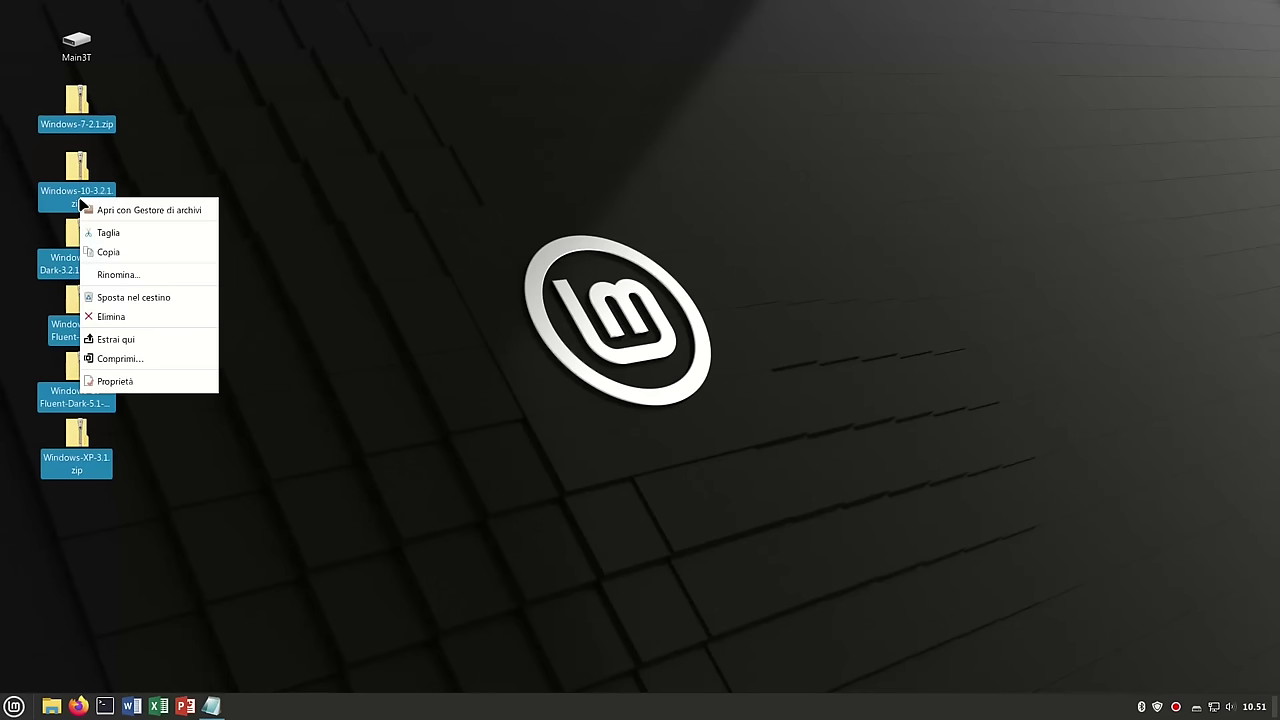
{"action": "left_click", "coordinate": [198, 343]}
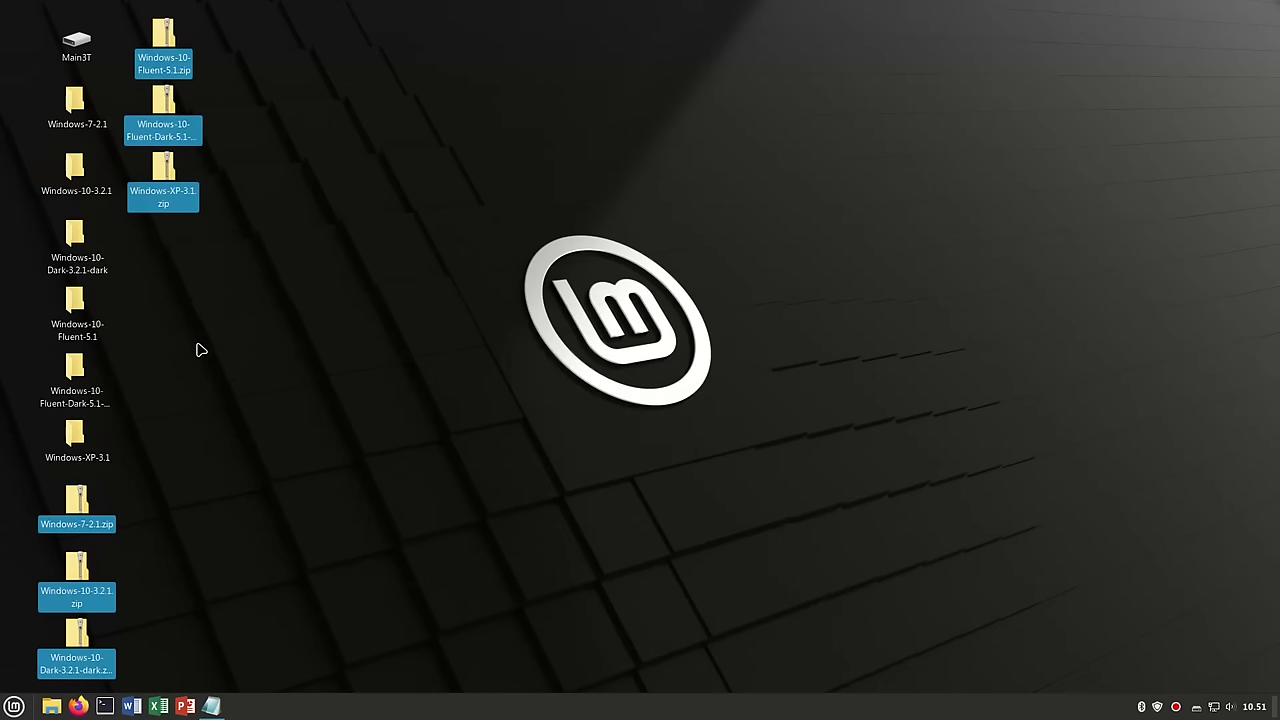
{"action": "left_click", "coordinate": [437, 121]}
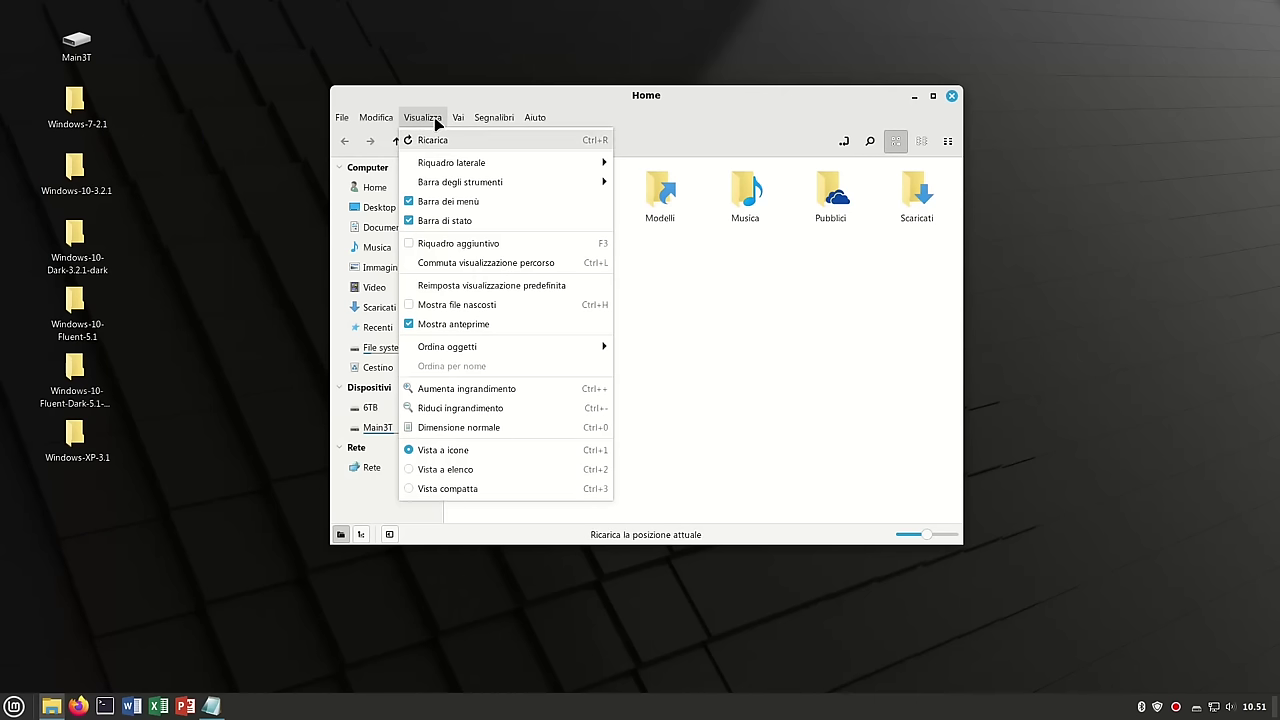
{"action": "left_click", "coordinate": [465, 304]}
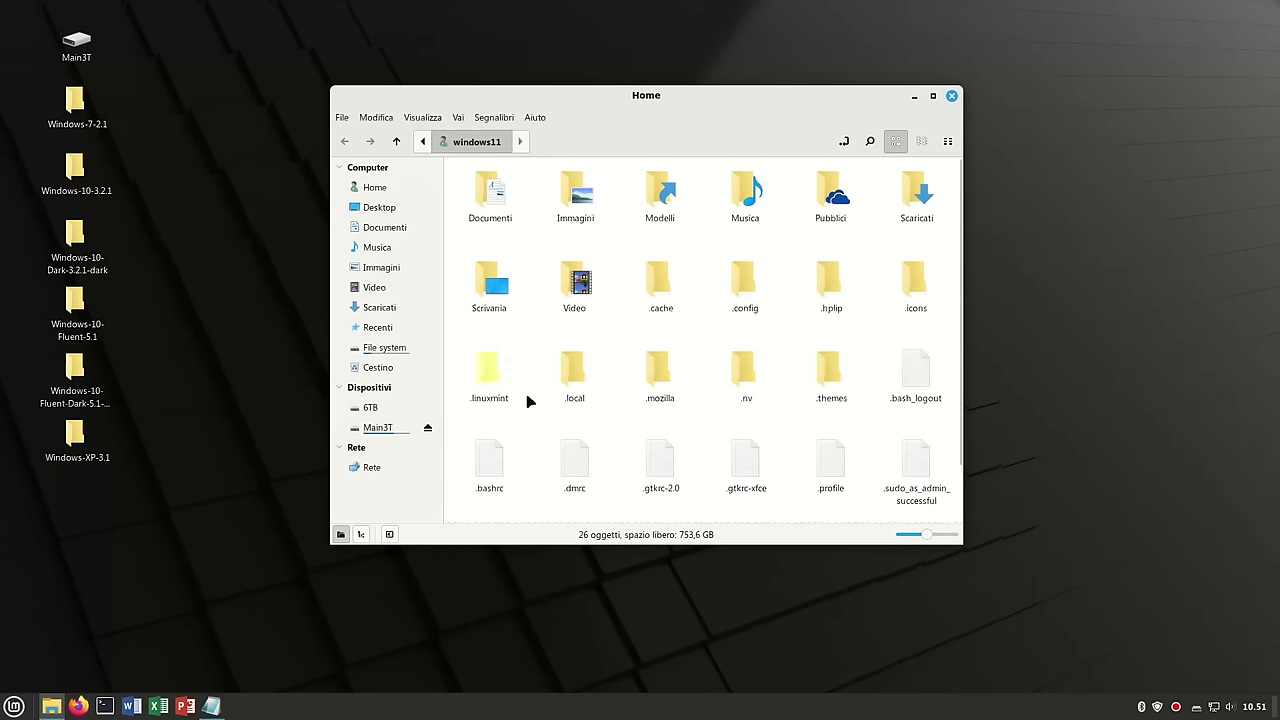
Copy all the extracted Windows theme folders from the desktop into the home directory's .themes folder.
{"action": "left_click_drag", "start_coordinate": [113, 516], "coordinate": [72, 110]}
{"action": "right_click", "coordinate": [72, 110]}
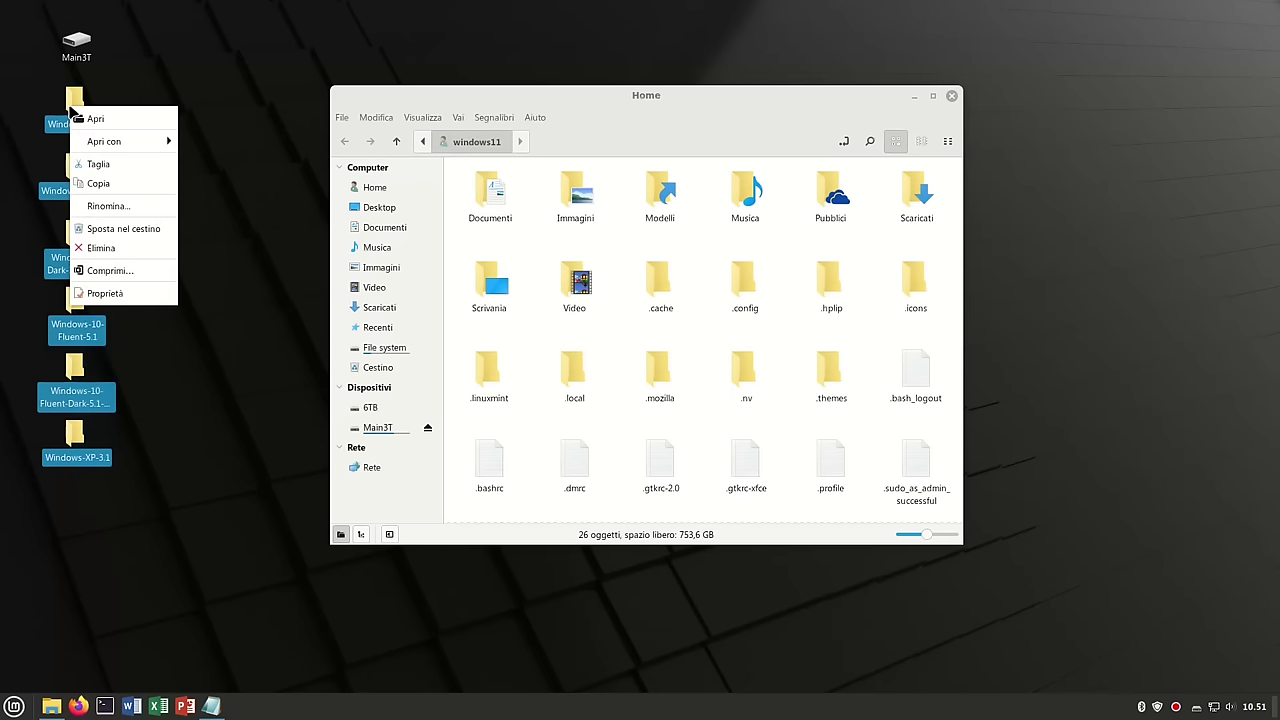
{"action": "left_click", "coordinate": [104, 185]}
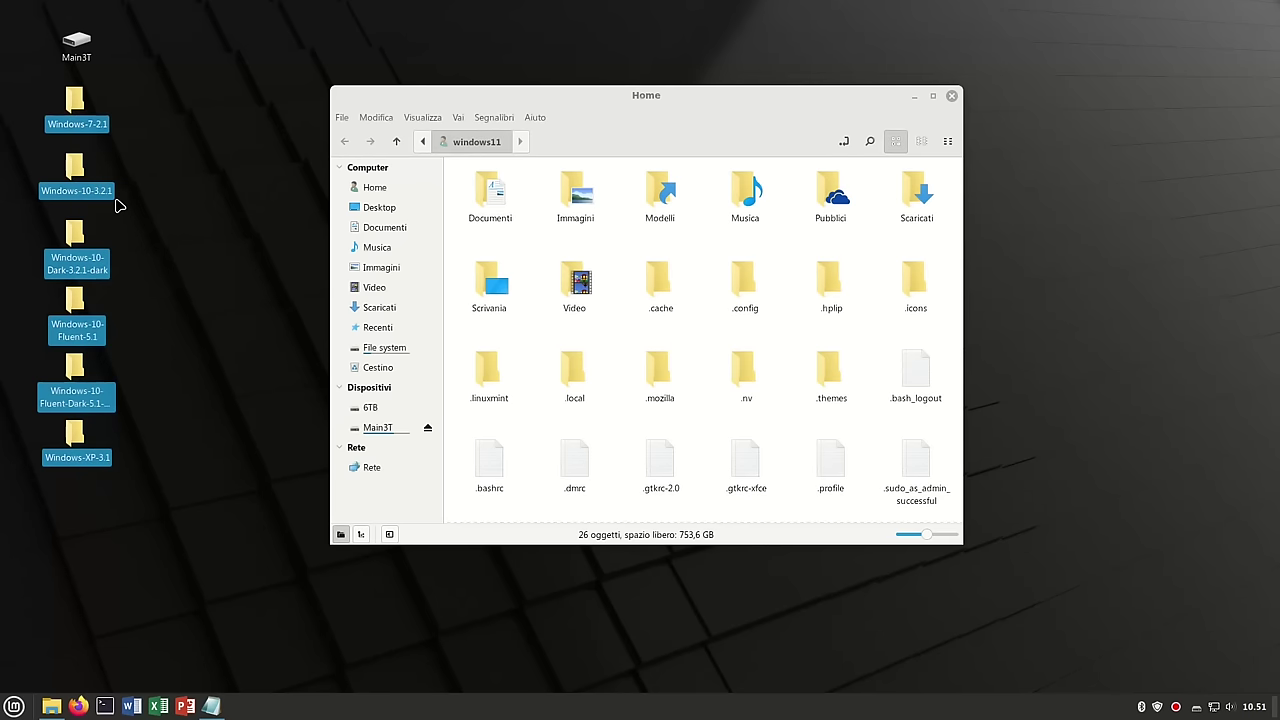
{"action": "left_click", "coordinate": [832, 379]}
{"action": "right_click", "coordinate": [833, 379]}
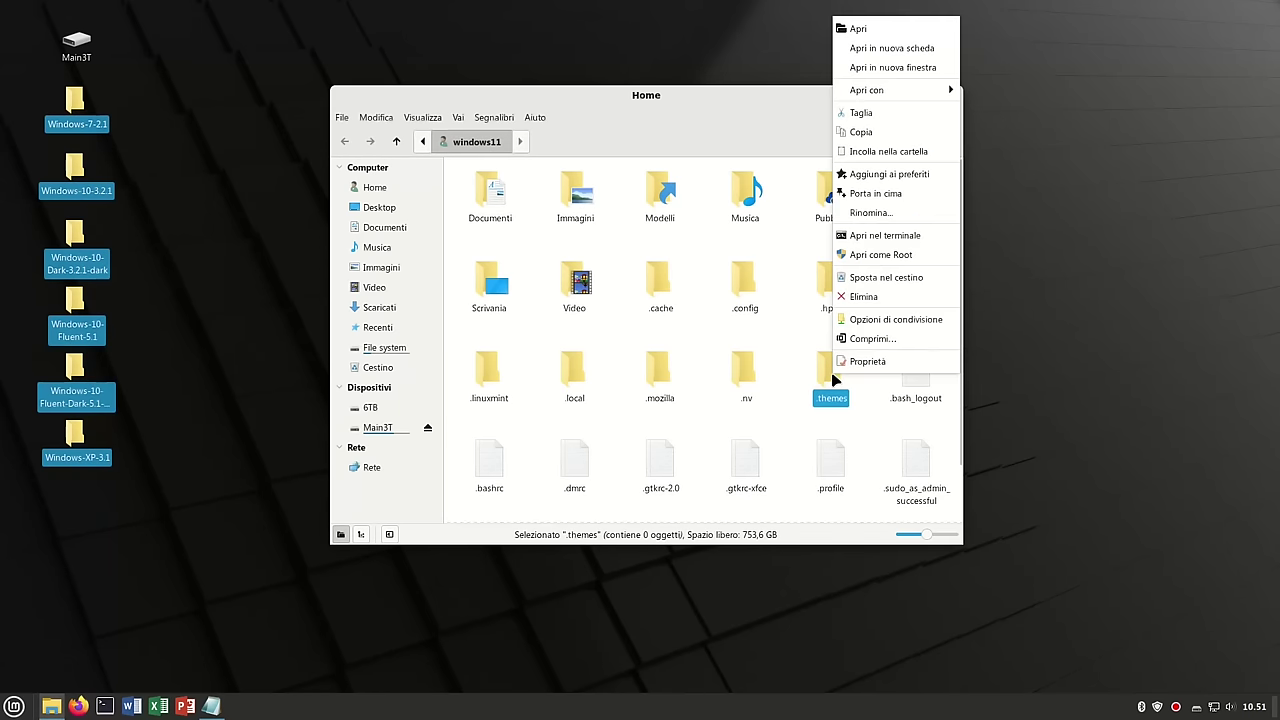
{"action": "left_click", "coordinate": [904, 153]}
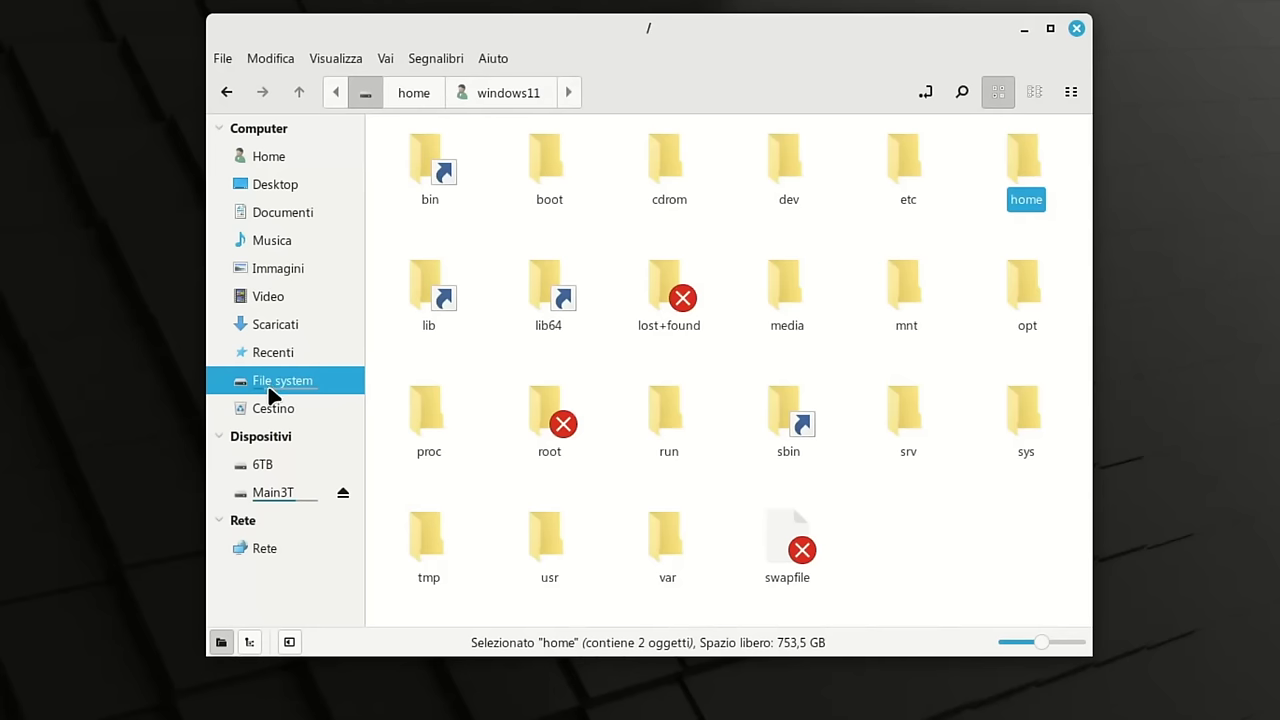
Go to /usr/share in the file system and locate the themes folder.
{"action": "double_click", "coordinate": [546, 543]}
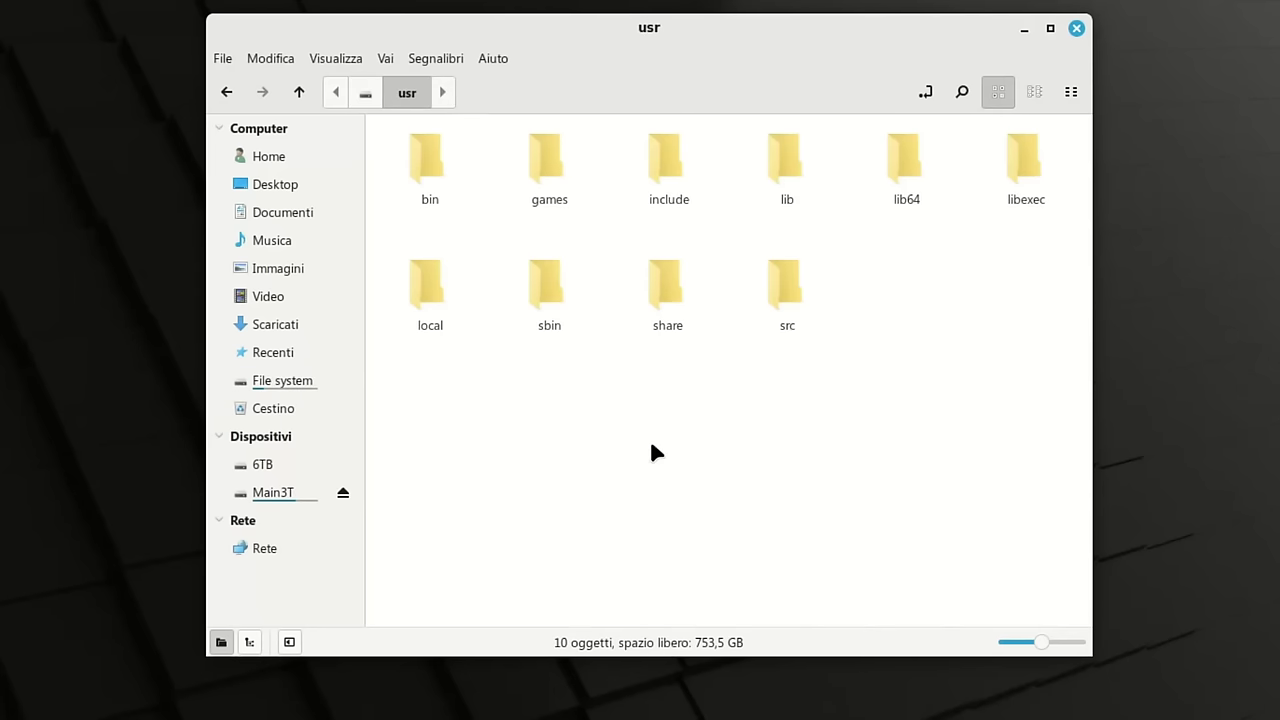
{"action": "double_click", "coordinate": [666, 293]}
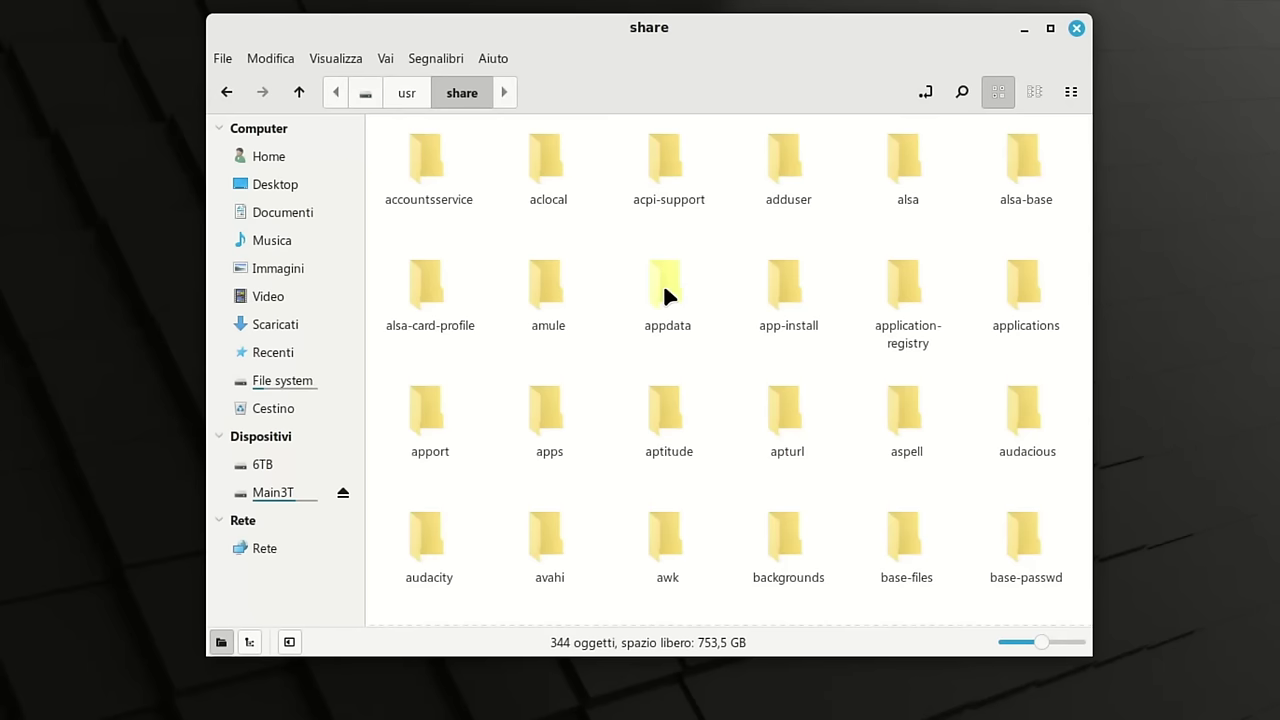
{"action": "type", "text": "t"}
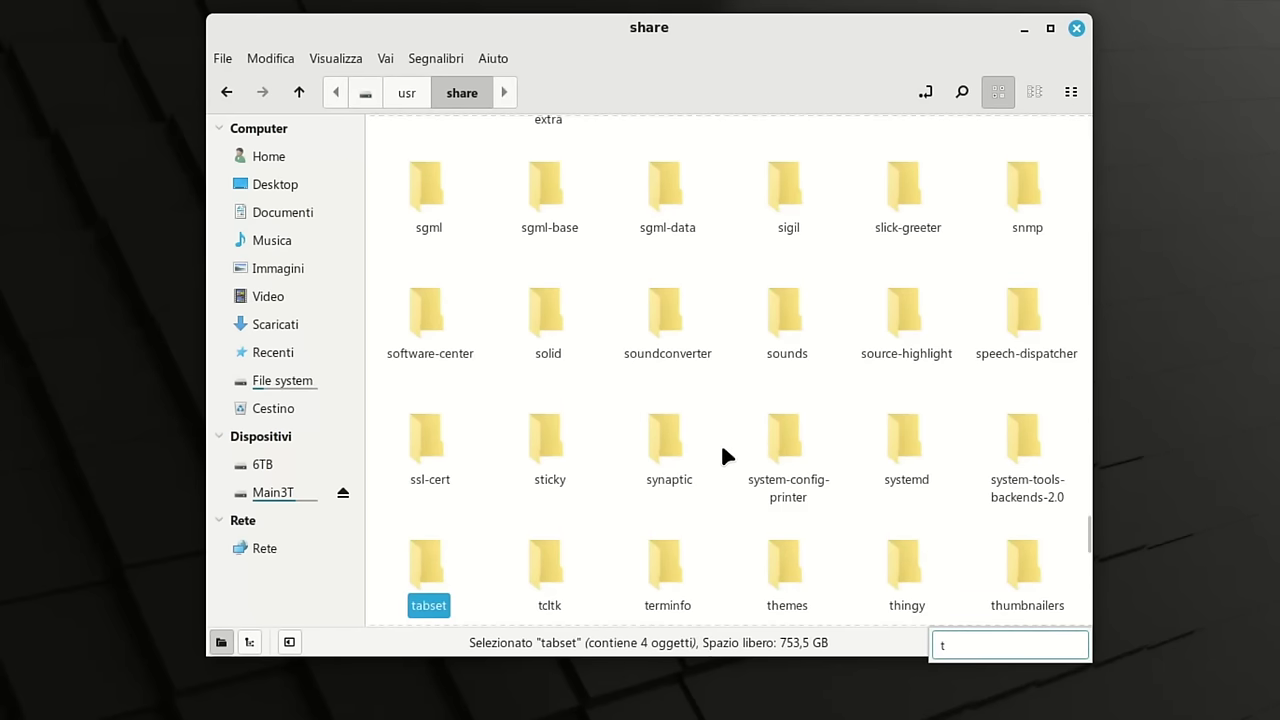
{"action": "scroll", "coordinate": [734, 430], "scroll_direction": "down", "scroll_amount": 3}
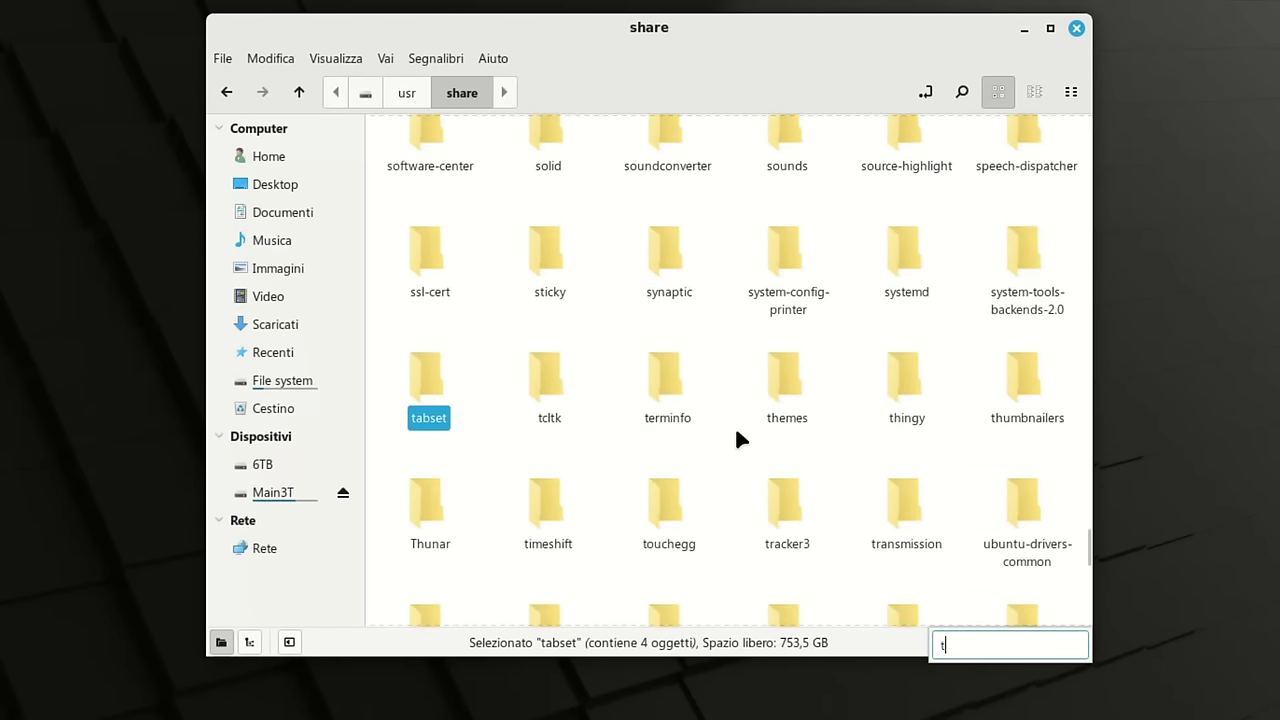
Open the themes folder inside /usr/share as root, authenticating with the account password, and close its window.
{"action": "left_click", "coordinate": [788, 390]}
{"action": "right_click", "coordinate": [788, 390]}
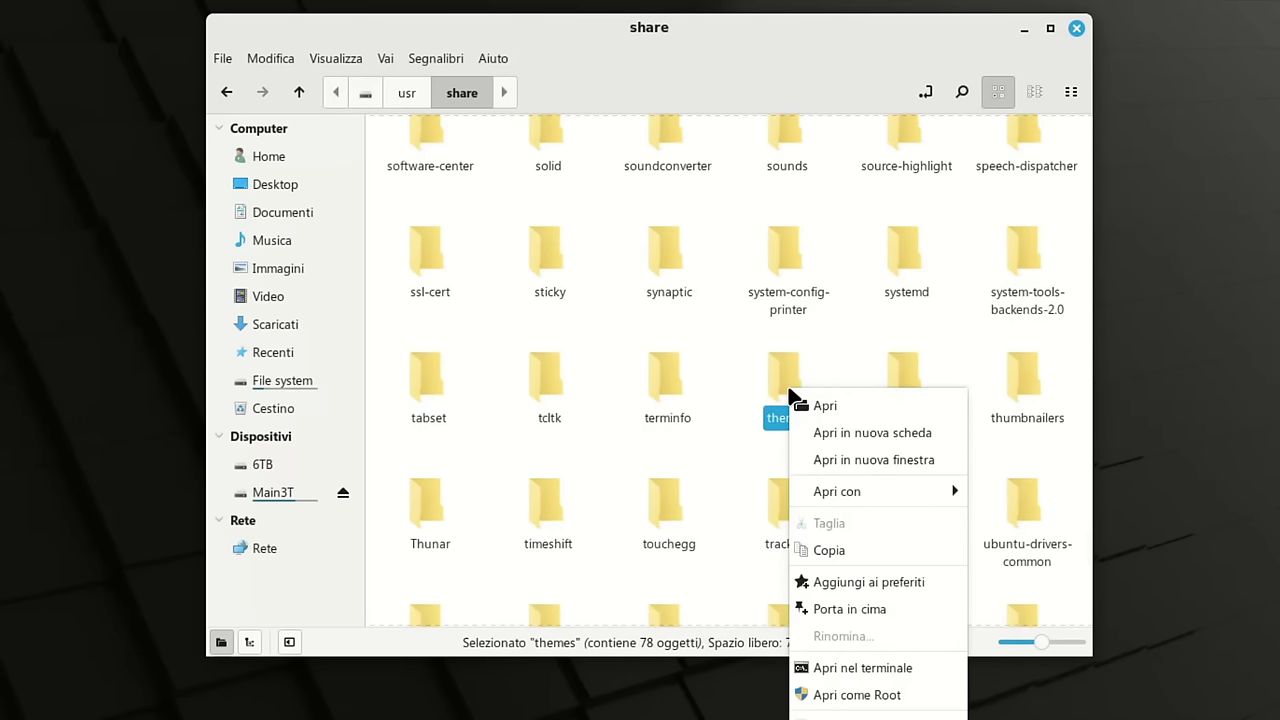
{"action": "left_click", "coordinate": [896, 695]}
{"action": "type", "text": "******"}
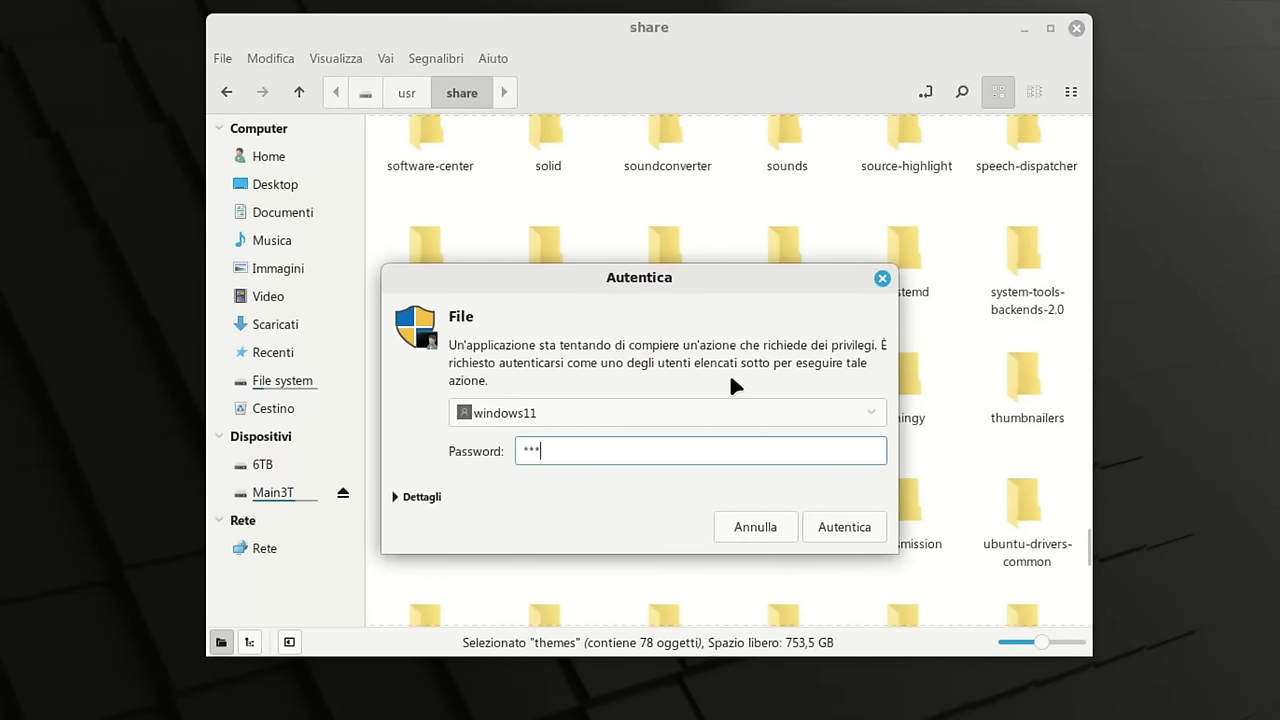
{"action": "key", "text": "Return"}
{"action": "left_click_drag", "start_coordinate": [46, 454], "coordinate": [781, 447]}
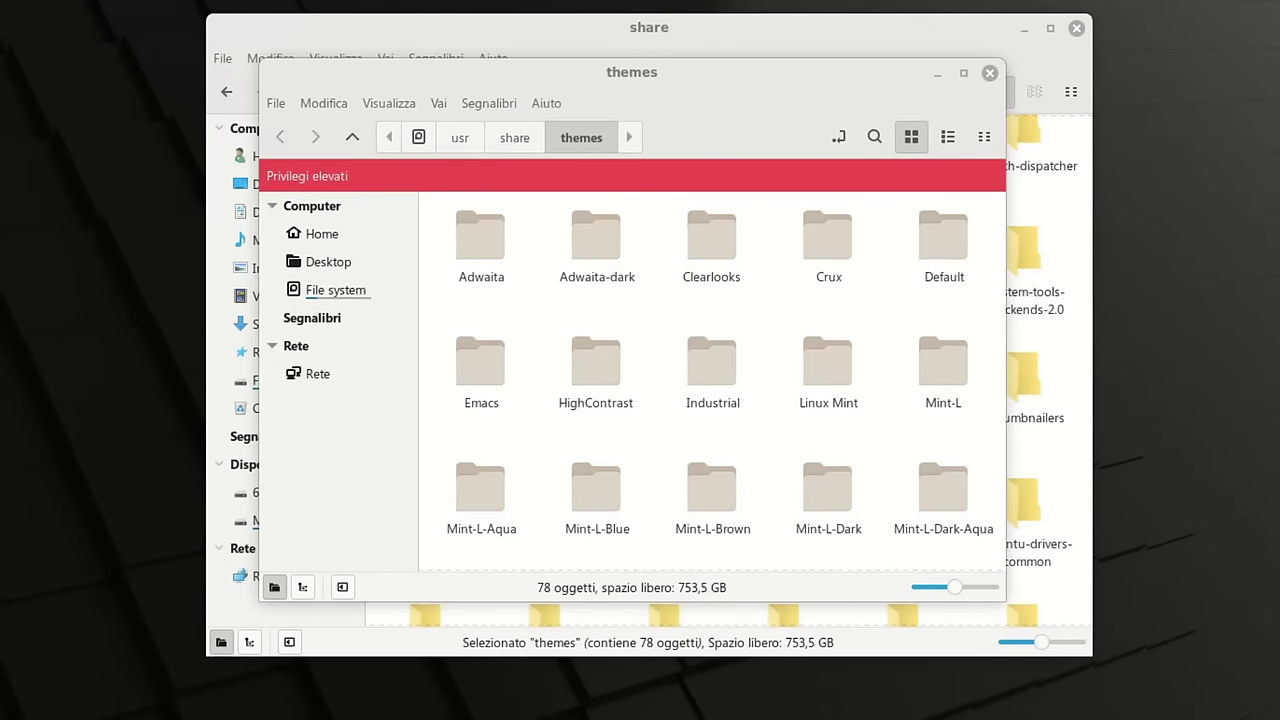
{"action": "left_click", "coordinate": [988, 72]}
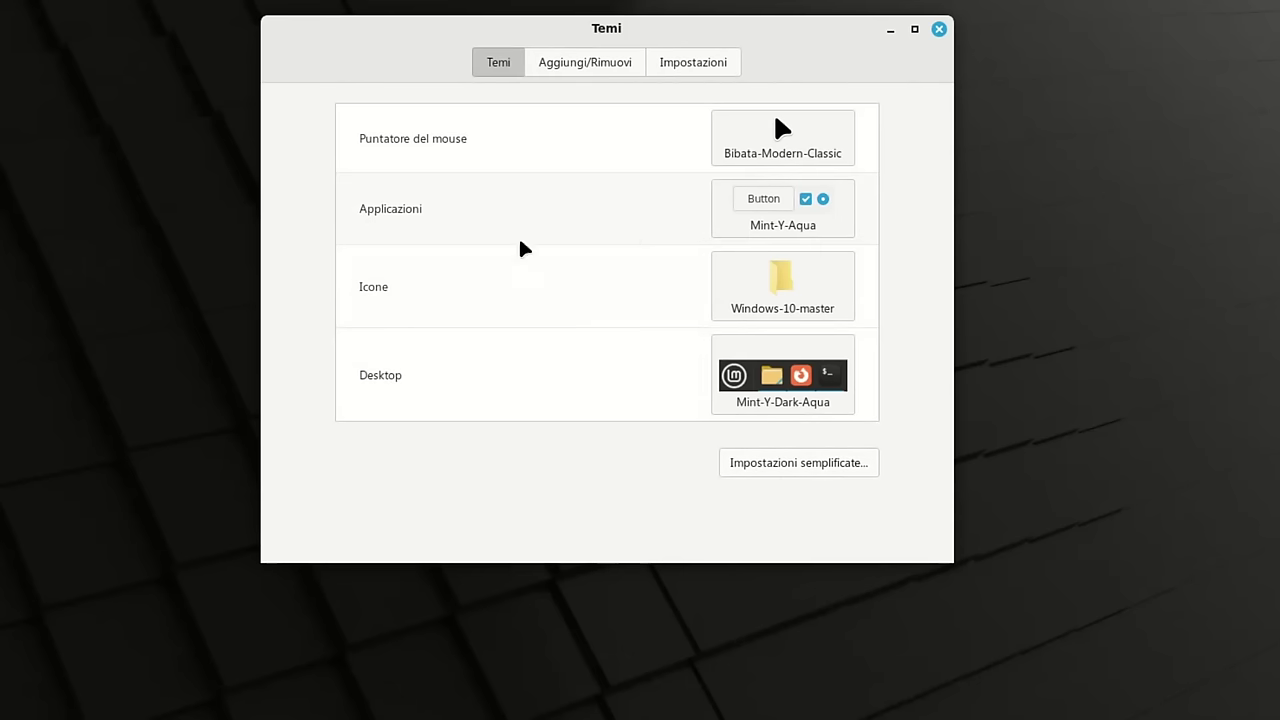
Open the available themes for Applications in the theme settings and find the Windows 10 themes.
{"action": "left_click", "coordinate": [844, 222]}
{"action": "scroll", "coordinate": [912, 325], "scroll_direction": "down", "scroll_amount": 1}
{"action": "scroll", "coordinate": [912, 325], "scroll_direction": "down", "scroll_amount": 3}
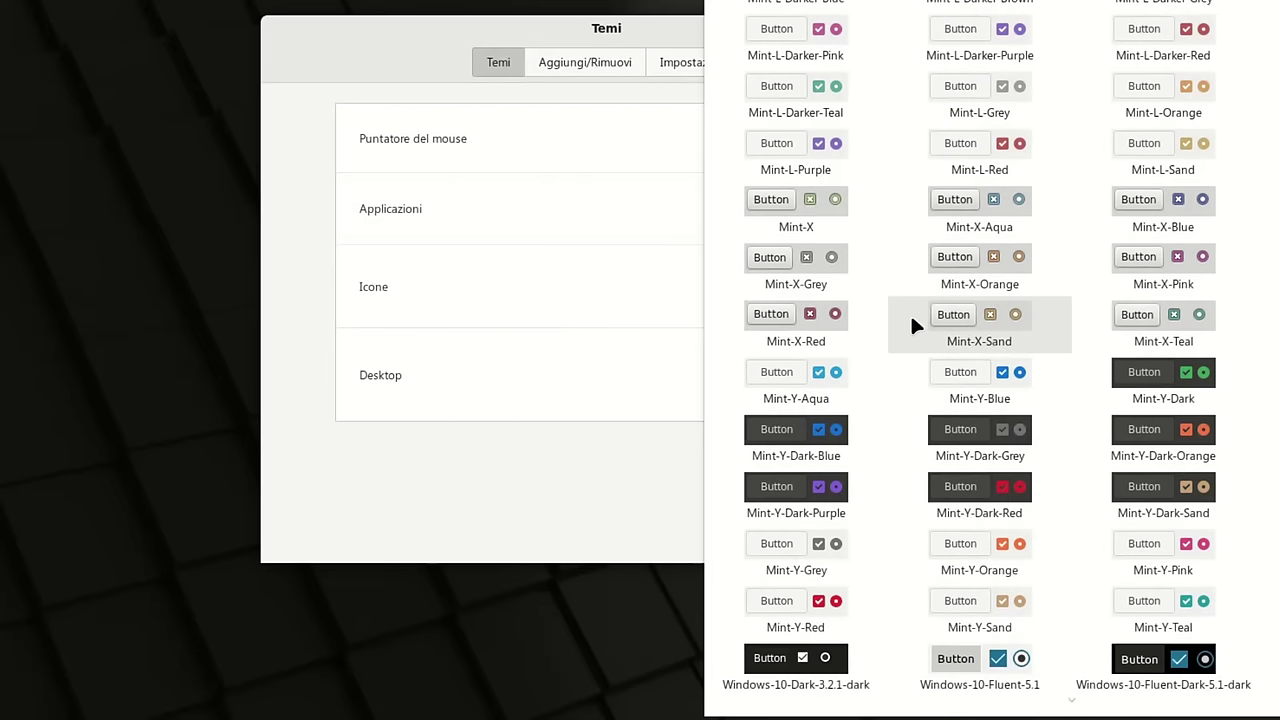
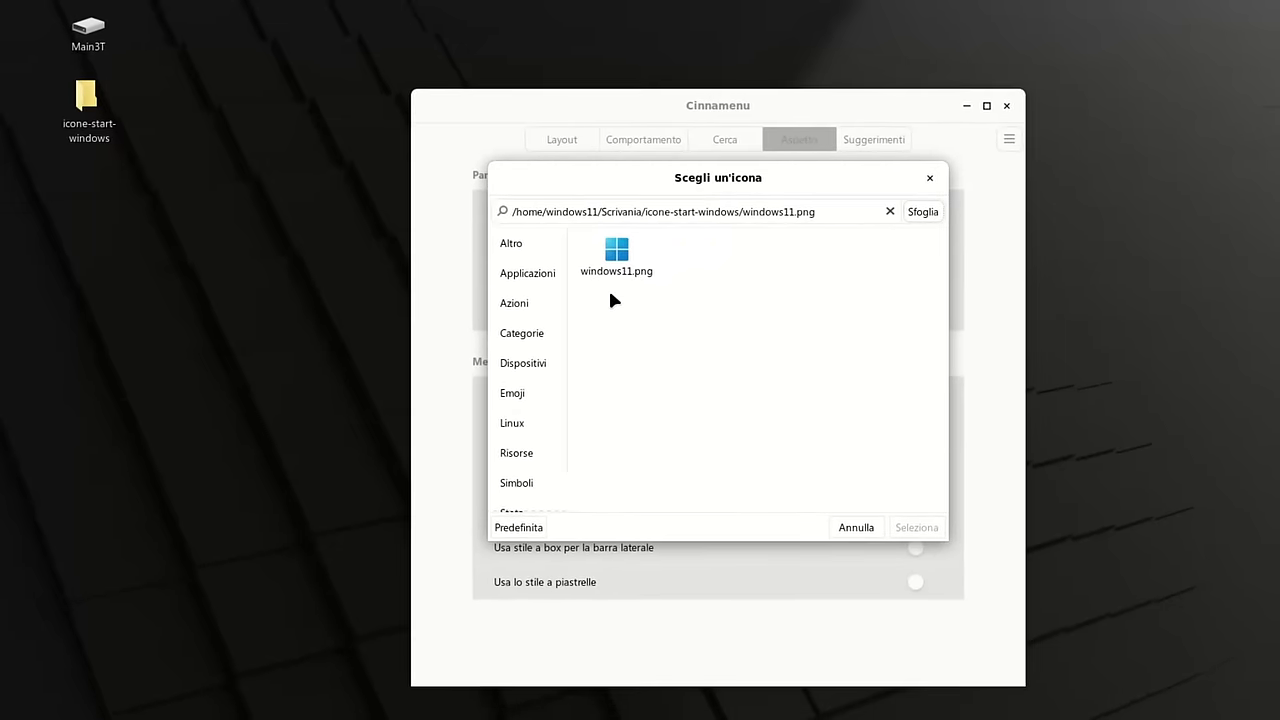
Apply windows11.png as the Cinnamenu icon and open the application view mode choices in the Cinnamenu layout settings.
{"action": "left_click", "coordinate": [640, 264]}
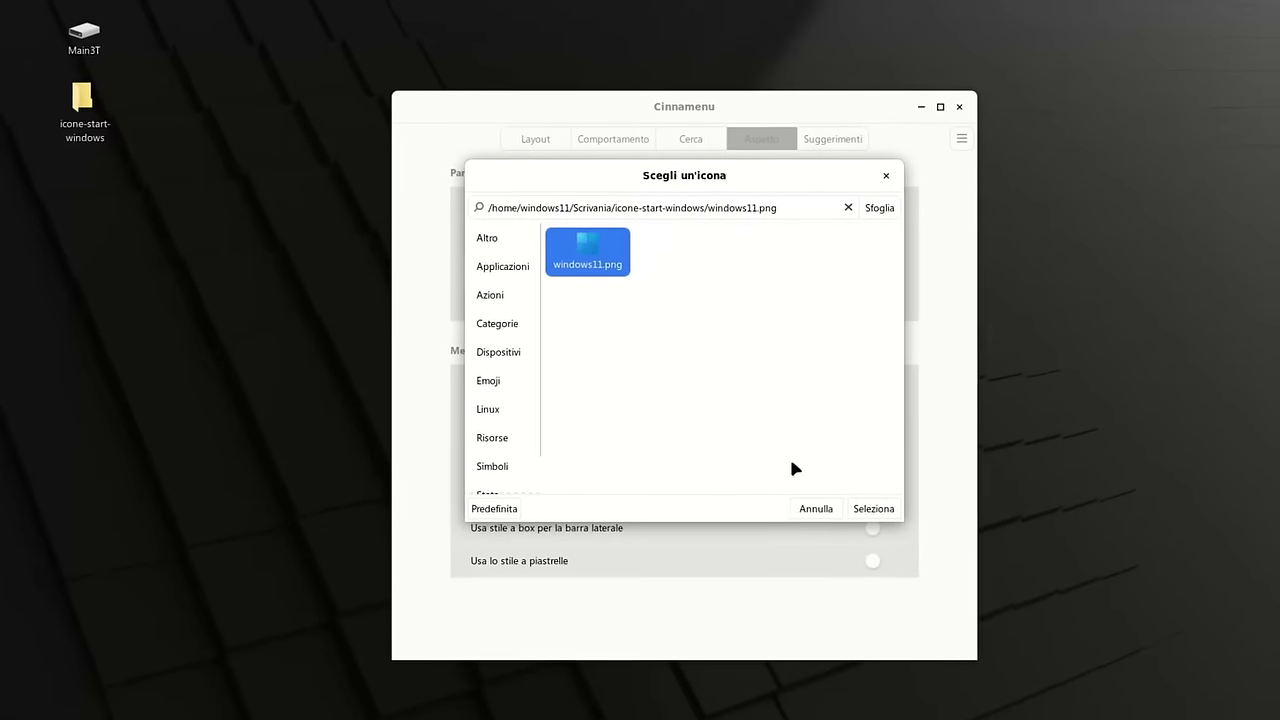
{"action": "left_click", "coordinate": [888, 515]}
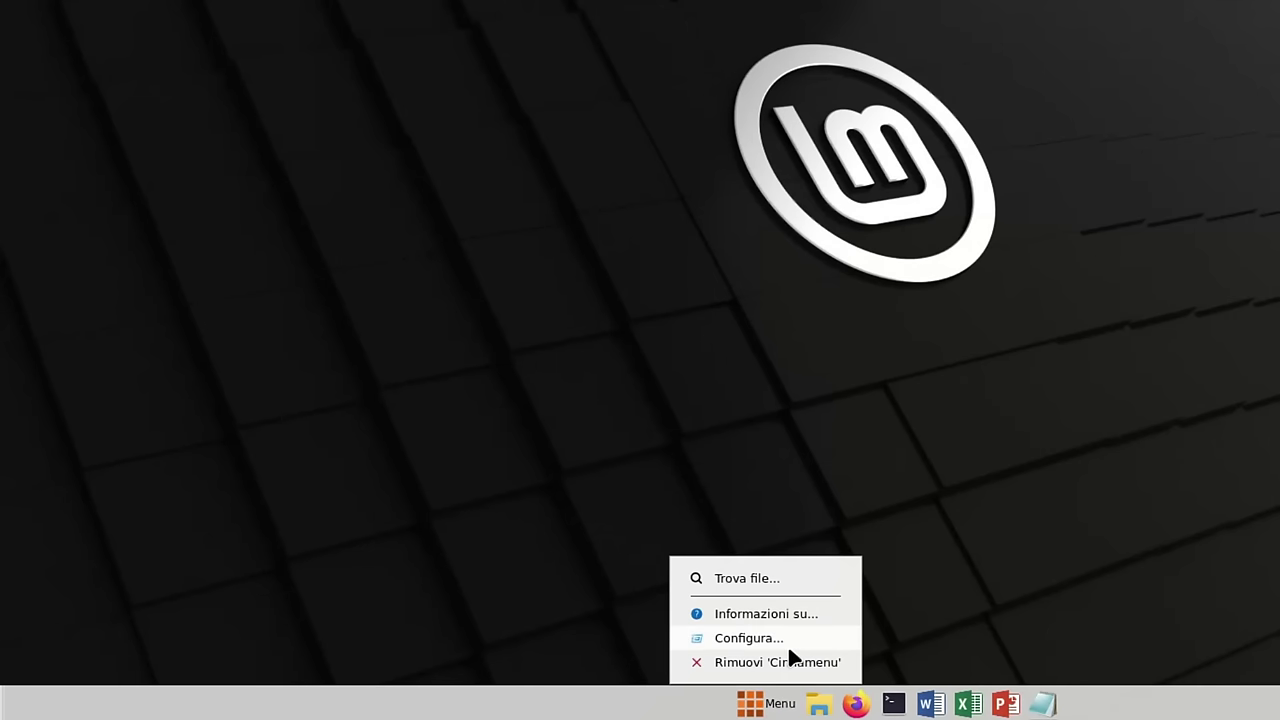
{"action": "left_click", "coordinate": [789, 645]}
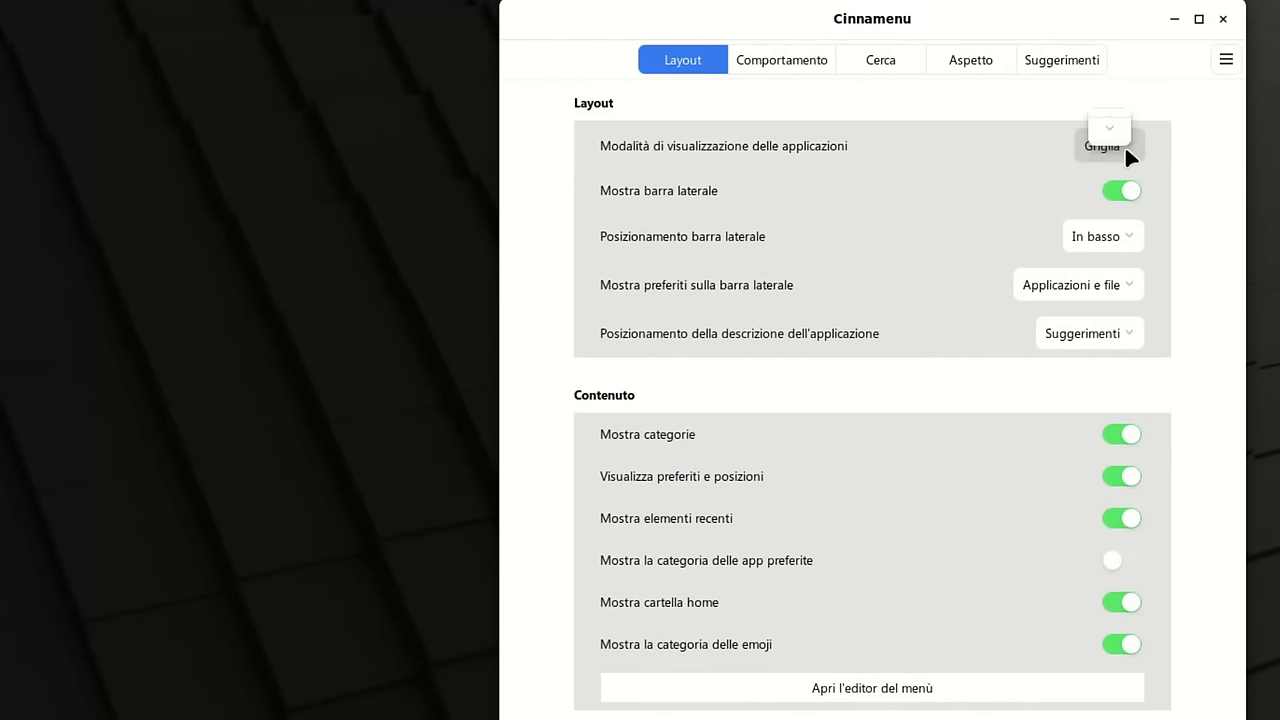
{"action": "left_click", "coordinate": [1120, 148]}
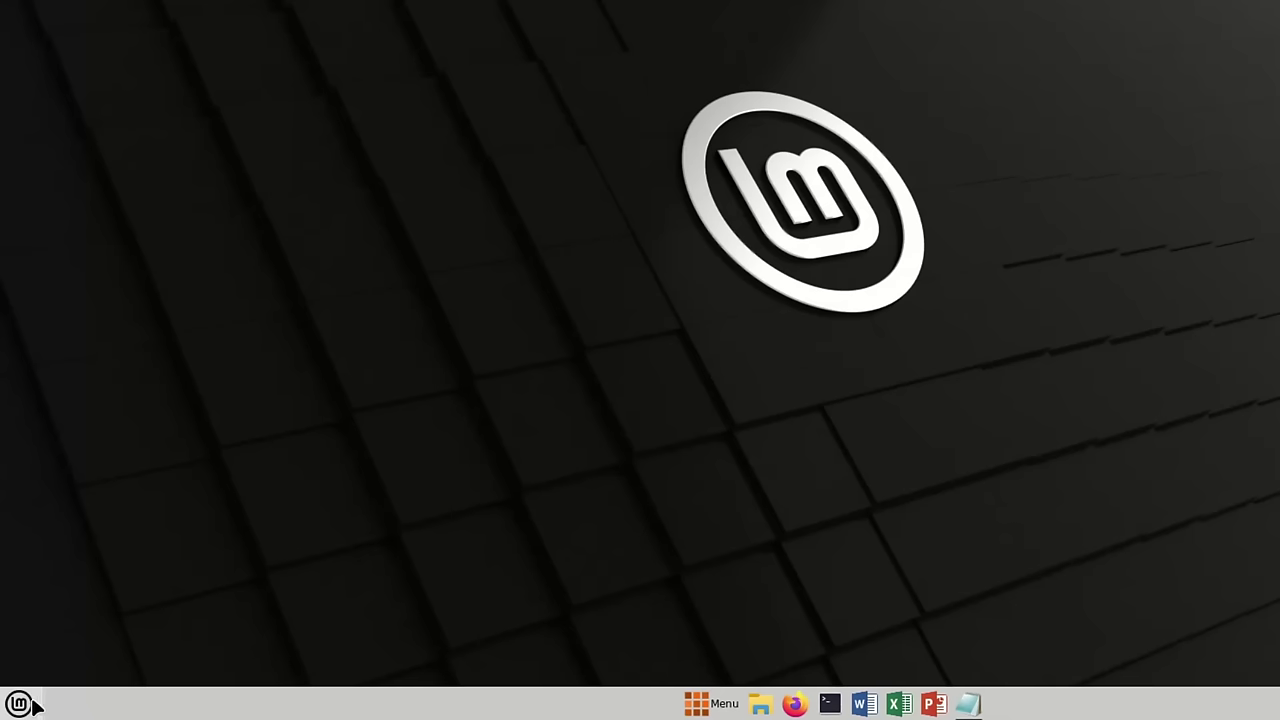
Remove the original Linux Mint 'Menù' applet from the panel.
{"action": "right_click", "coordinate": [30, 706]}
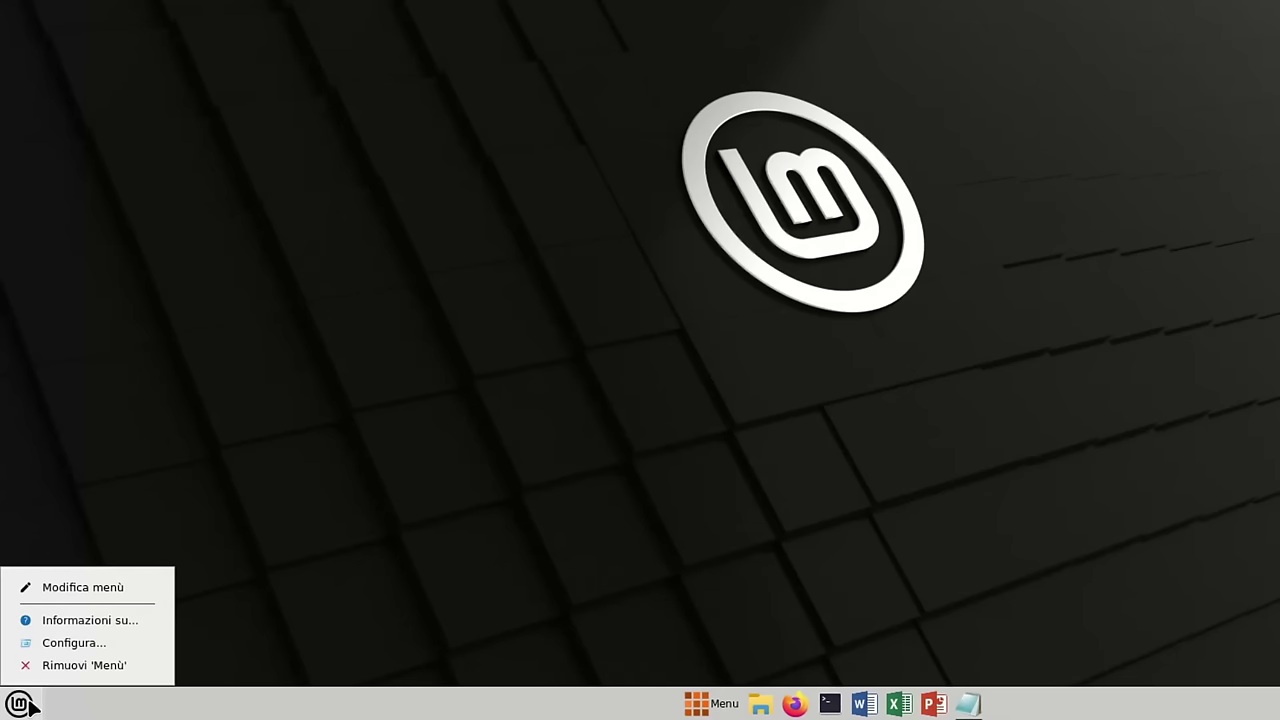
{"action": "left_click", "coordinate": [84, 665]}
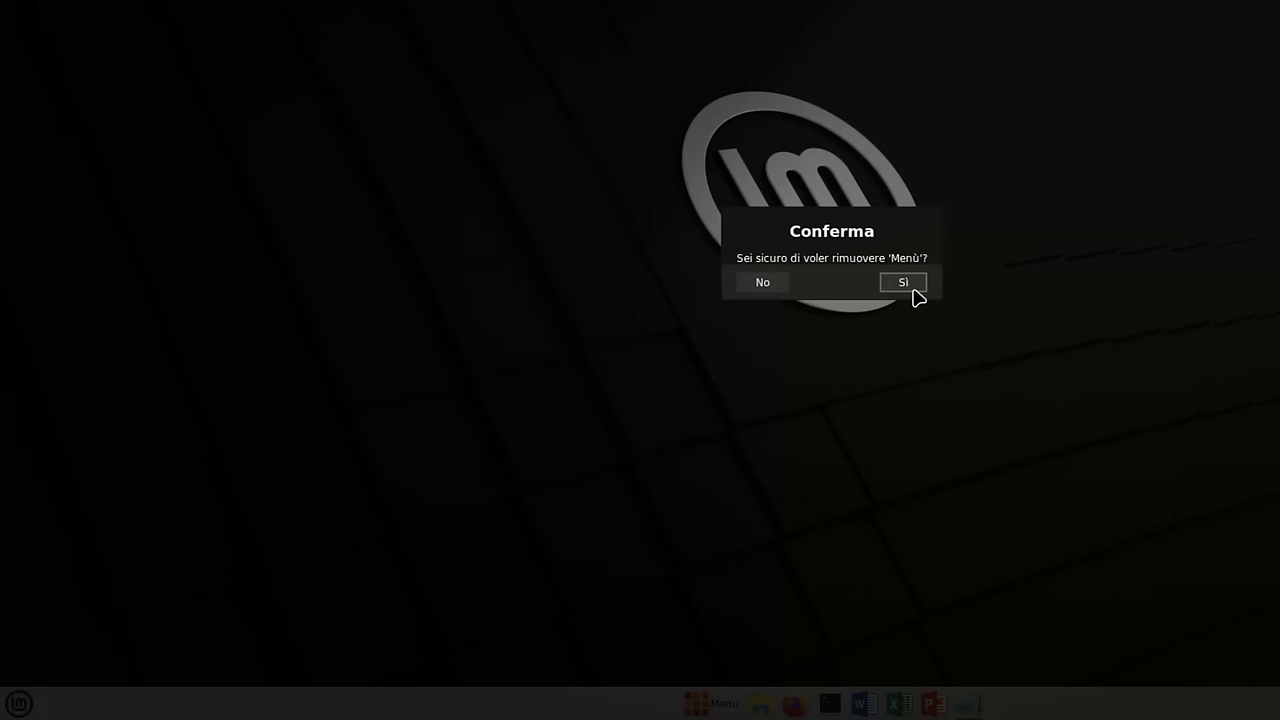
{"action": "left_click", "coordinate": [903, 283]}
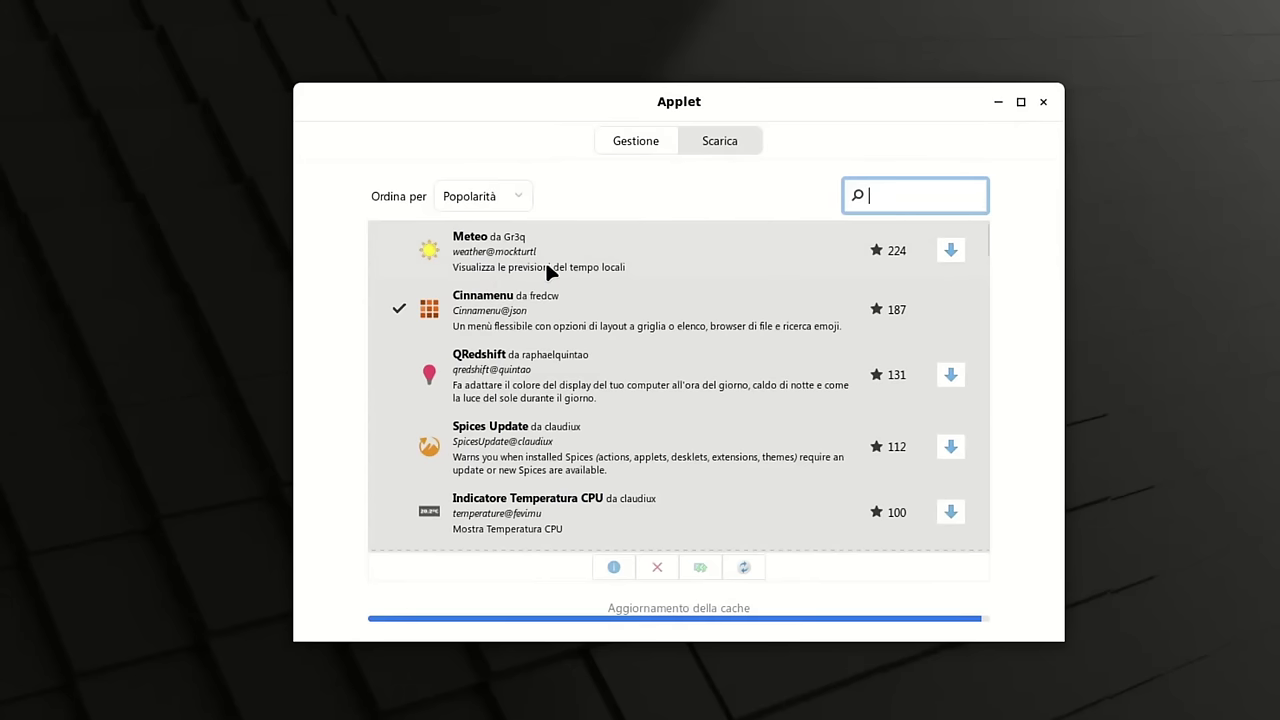
Download the Meteo and Casella di Ricerca Internet applets, searching "case" for the second, and add both to the panel.
{"action": "left_click", "coordinate": [951, 250]}
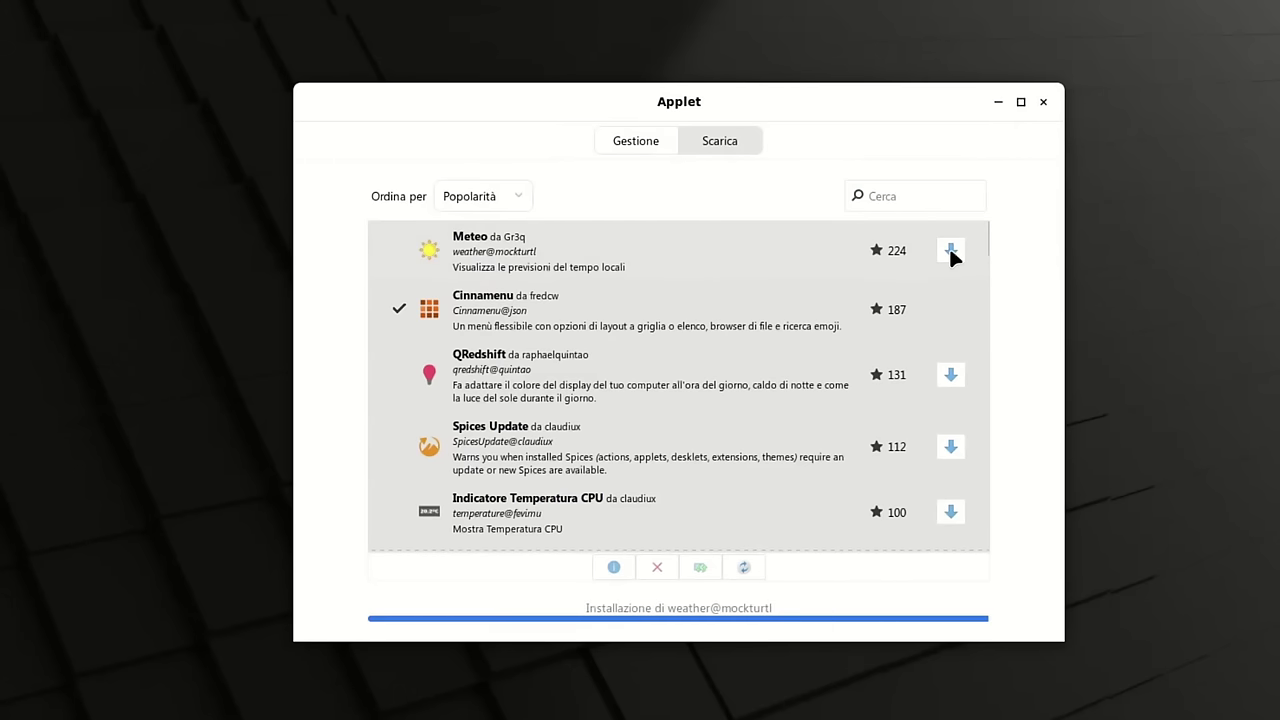
{"action": "left_click", "coordinate": [915, 196]}
{"action": "type", "text": "case"}
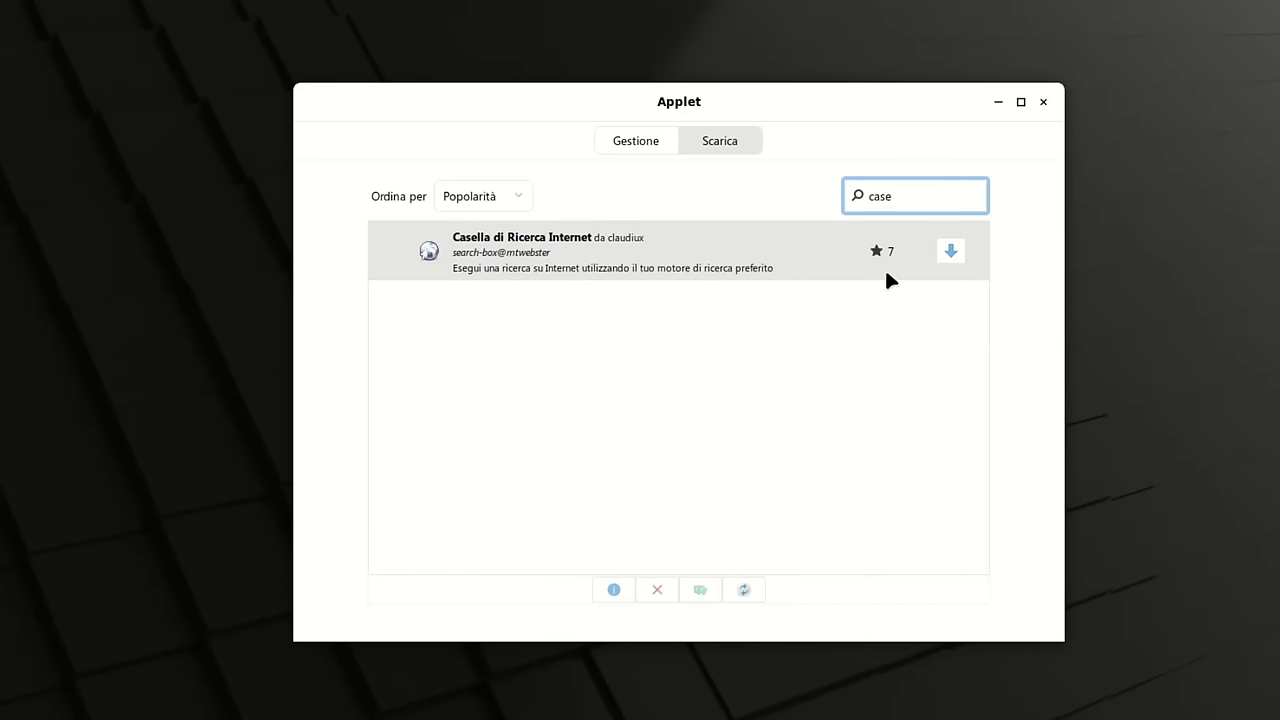
{"action": "left_click", "coordinate": [952, 252]}
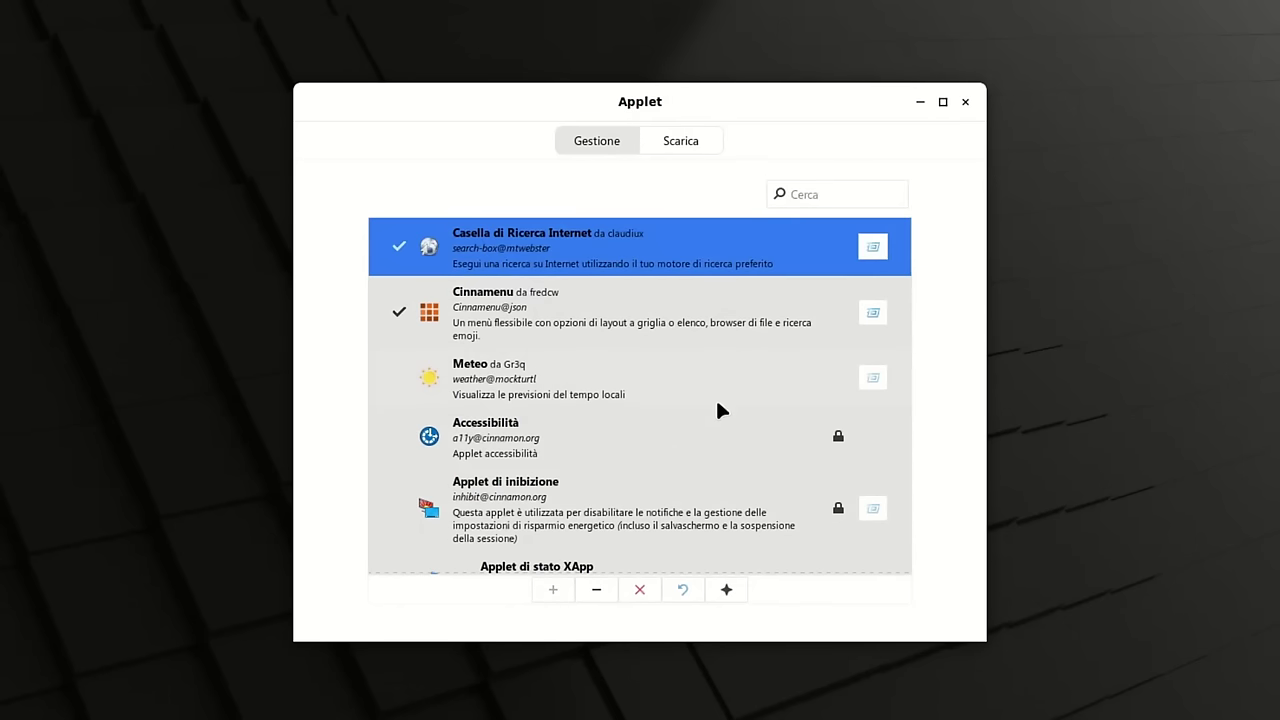
{"action": "left_click", "coordinate": [596, 393]}
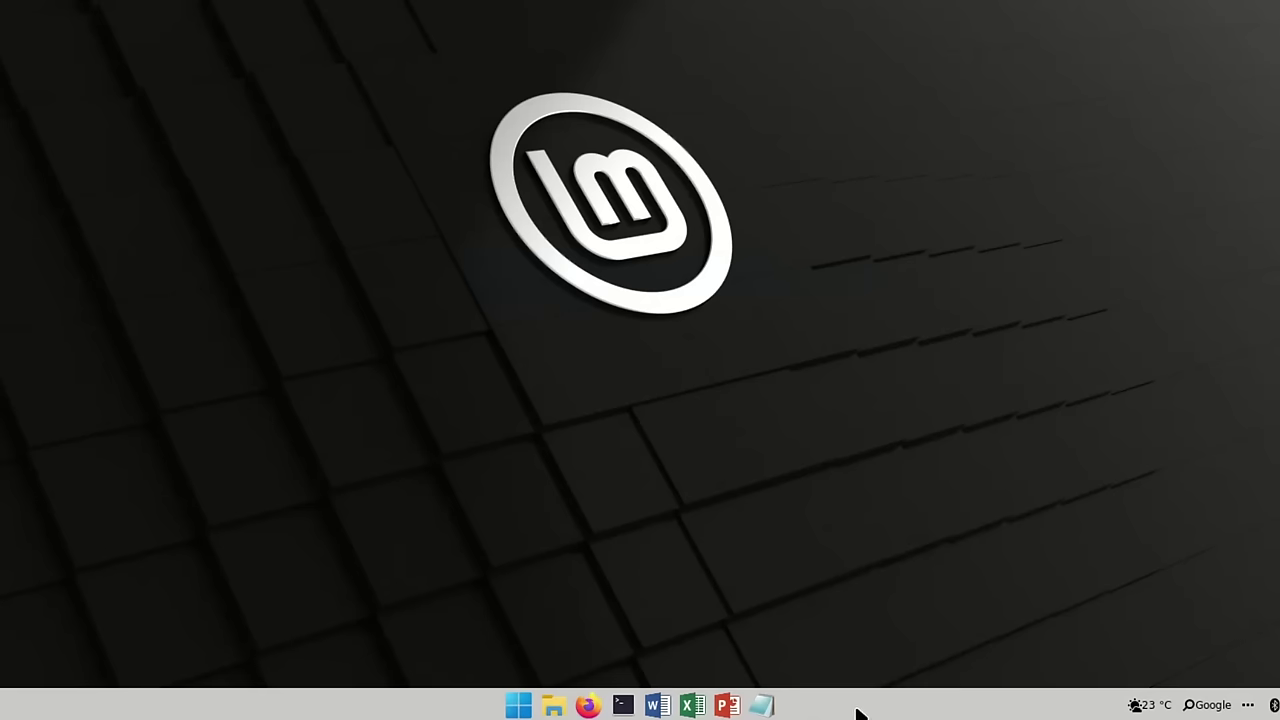
Turn on panel edit mode, then move the Meteo applet to the panel's far left and the Internet search applet beside the start button.
{"action": "right_click", "coordinate": [866, 708]}
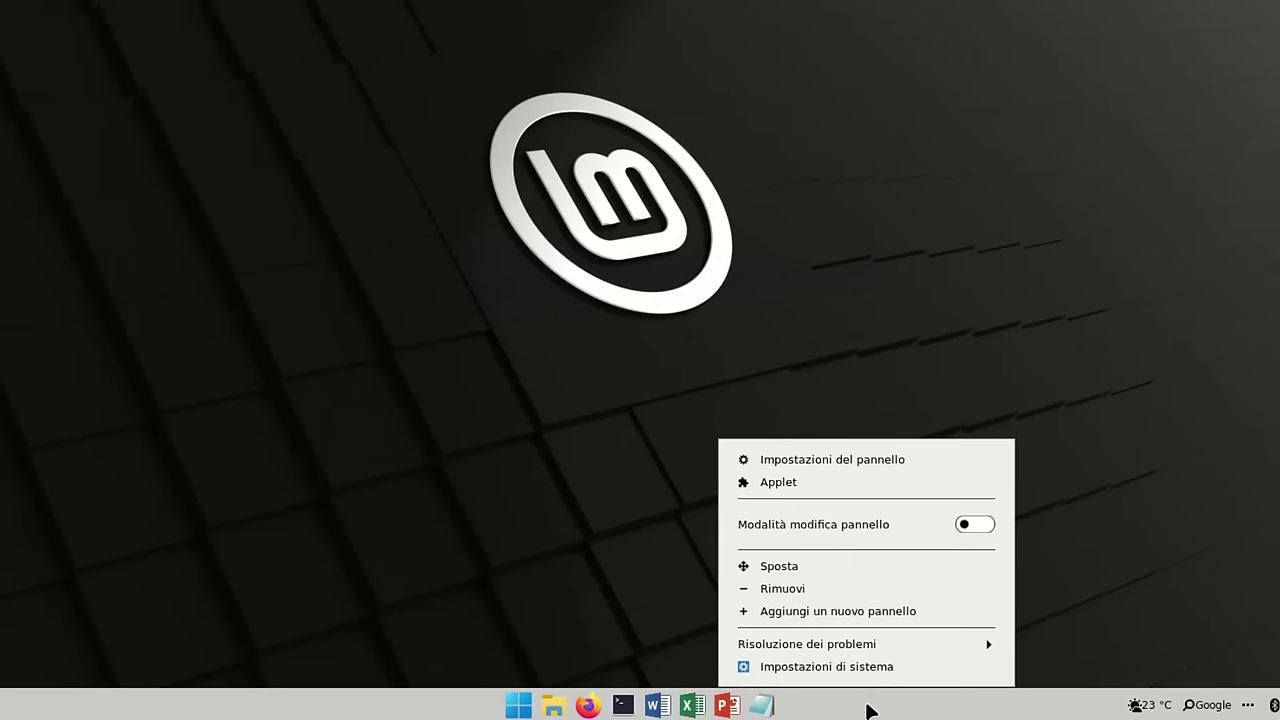
{"action": "left_click", "coordinate": [968, 524]}
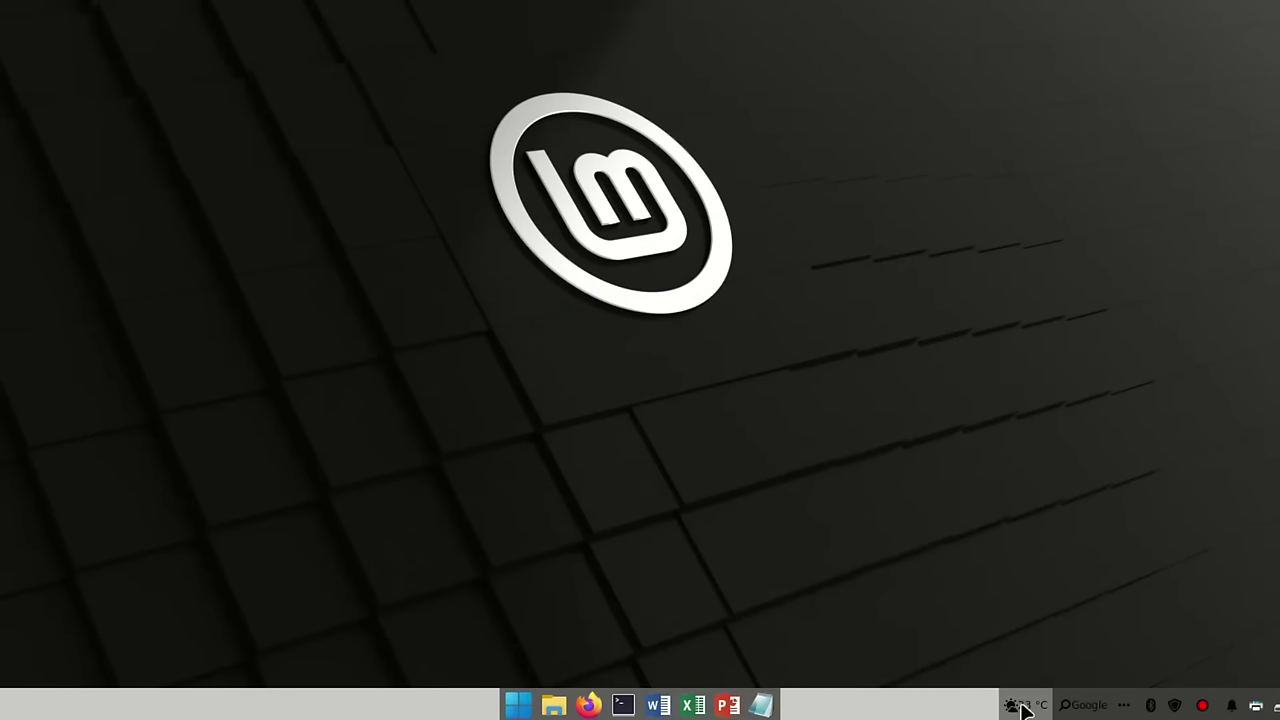
{"action": "left_click_drag", "start_coordinate": [1022, 708], "coordinate": [3, 708]}
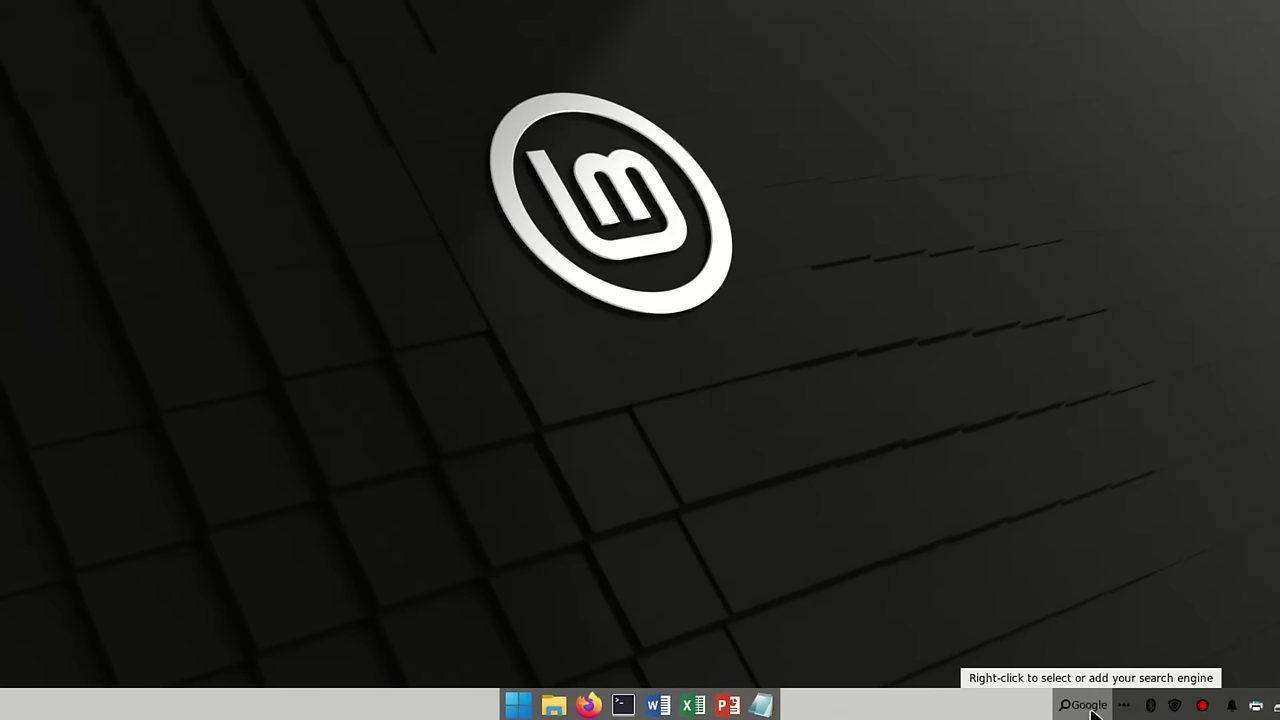
{"action": "left_click_drag", "start_coordinate": [1092, 710], "coordinate": [537, 702]}
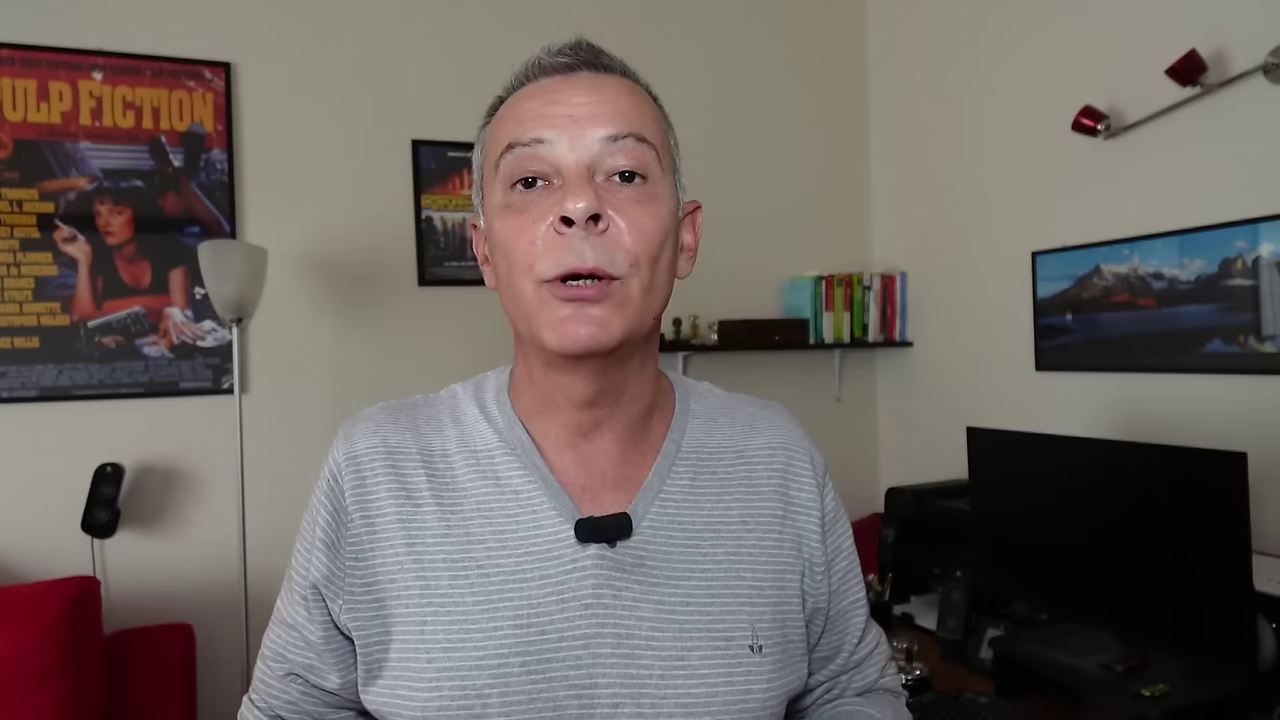
Open the configuration of the Casella di Ricerca Internet applet.
{"action": "right_click", "coordinate": [520, 709]}
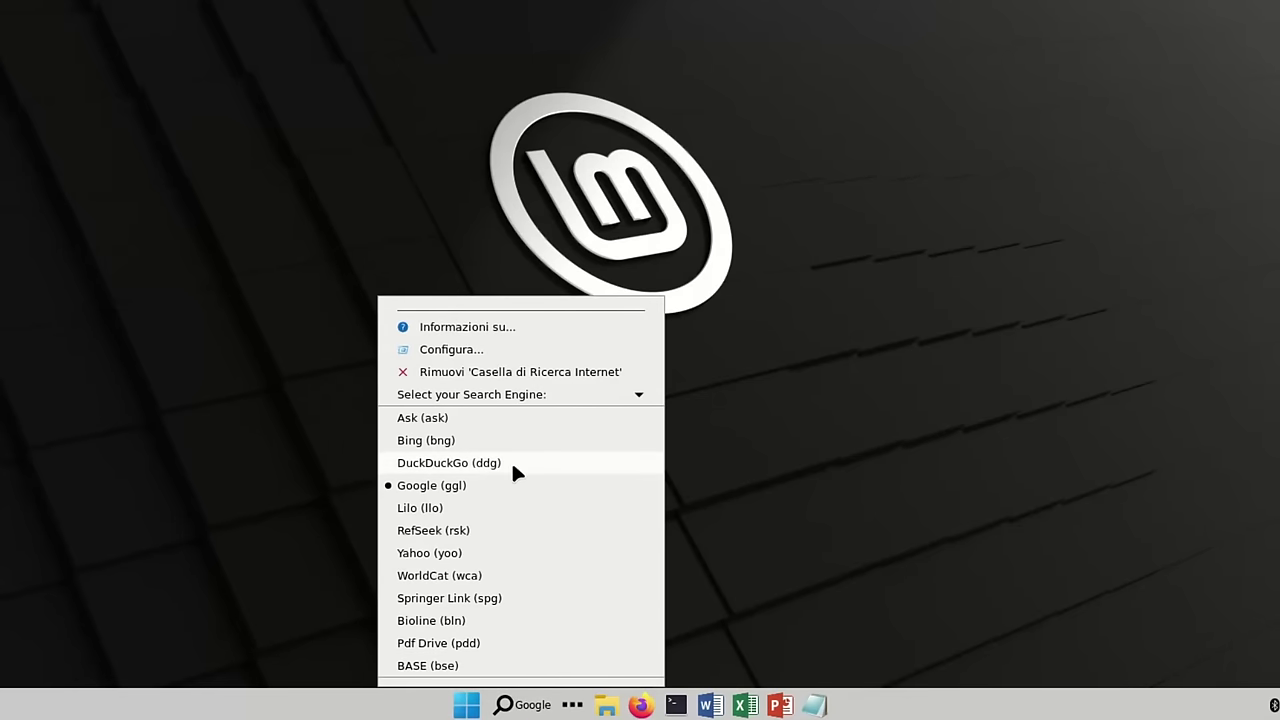
{"action": "left_click", "coordinate": [461, 352]}
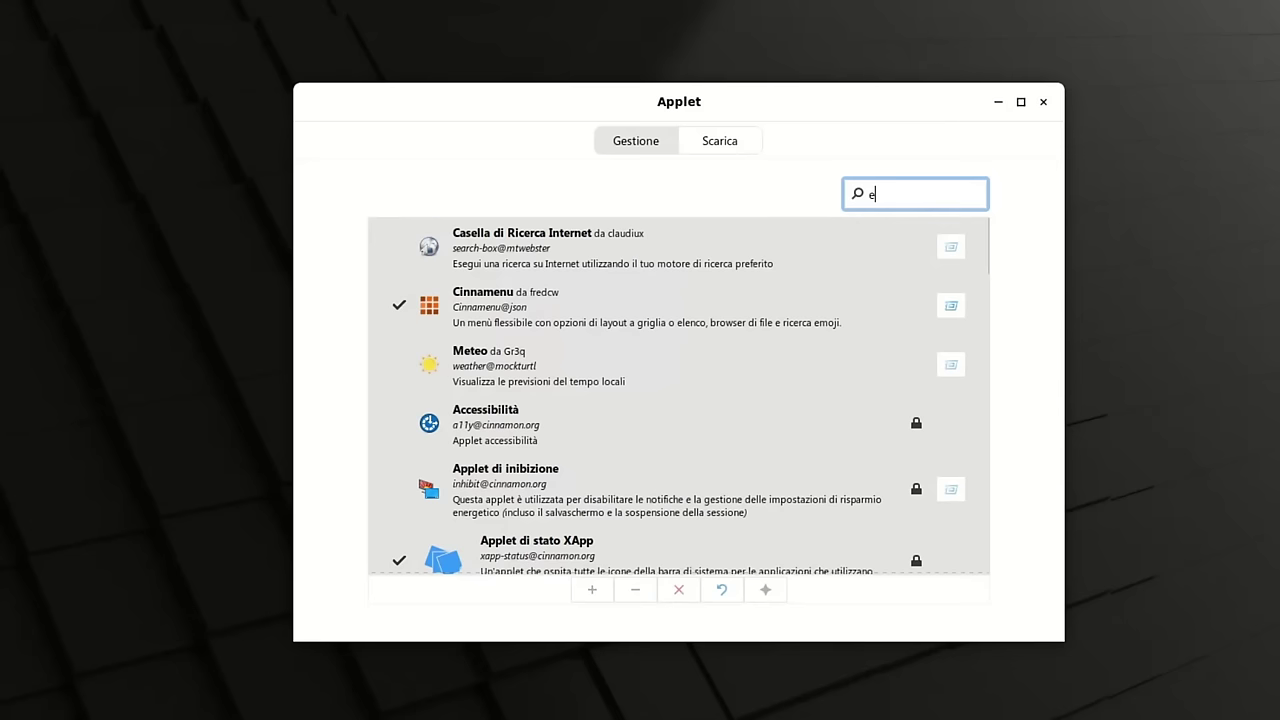
Find the Expo applet with the search "ex", add it to the panel and activate it from there.
{"action": "type", "text": "x"}
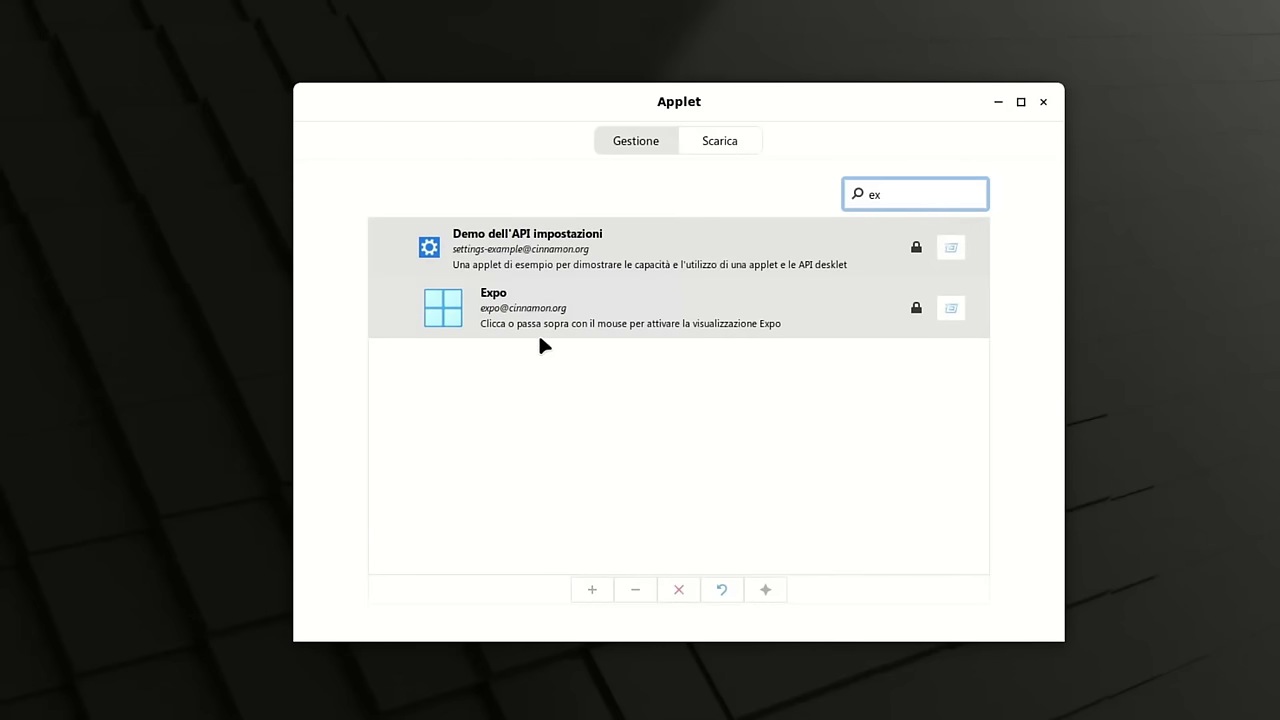
{"action": "left_click", "coordinate": [789, 312]}
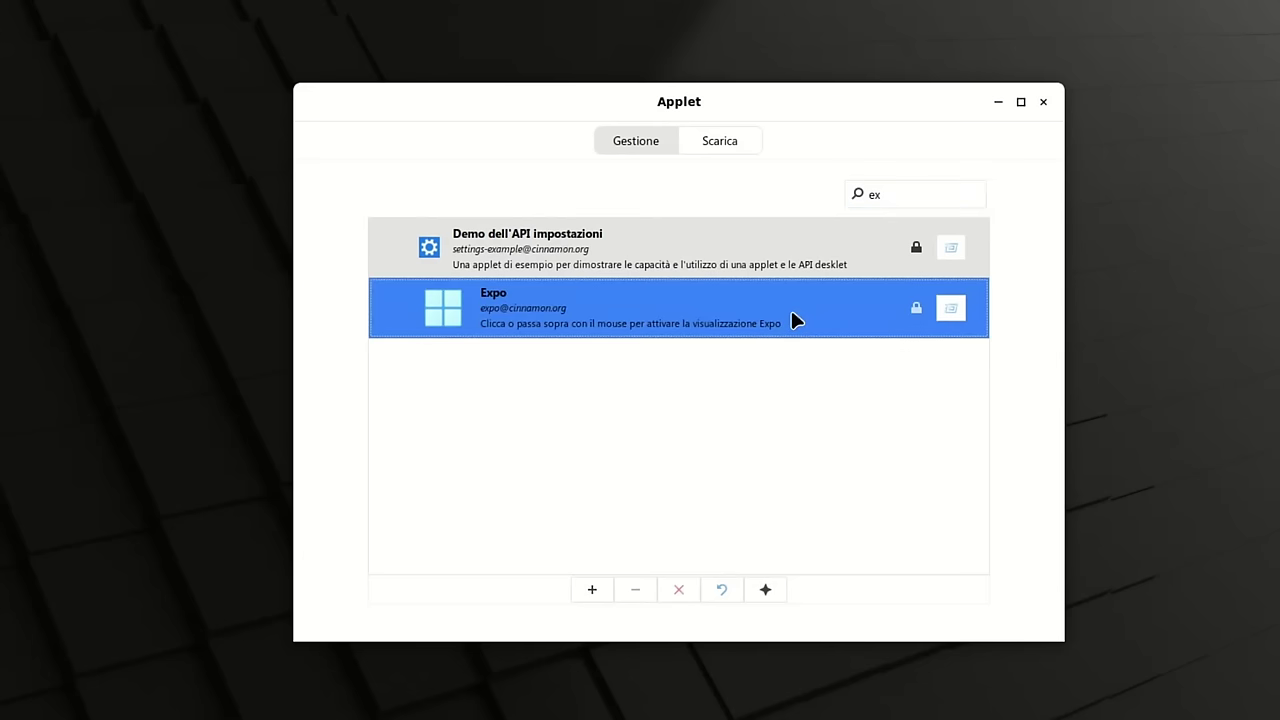
{"action": "left_click", "coordinate": [592, 591]}
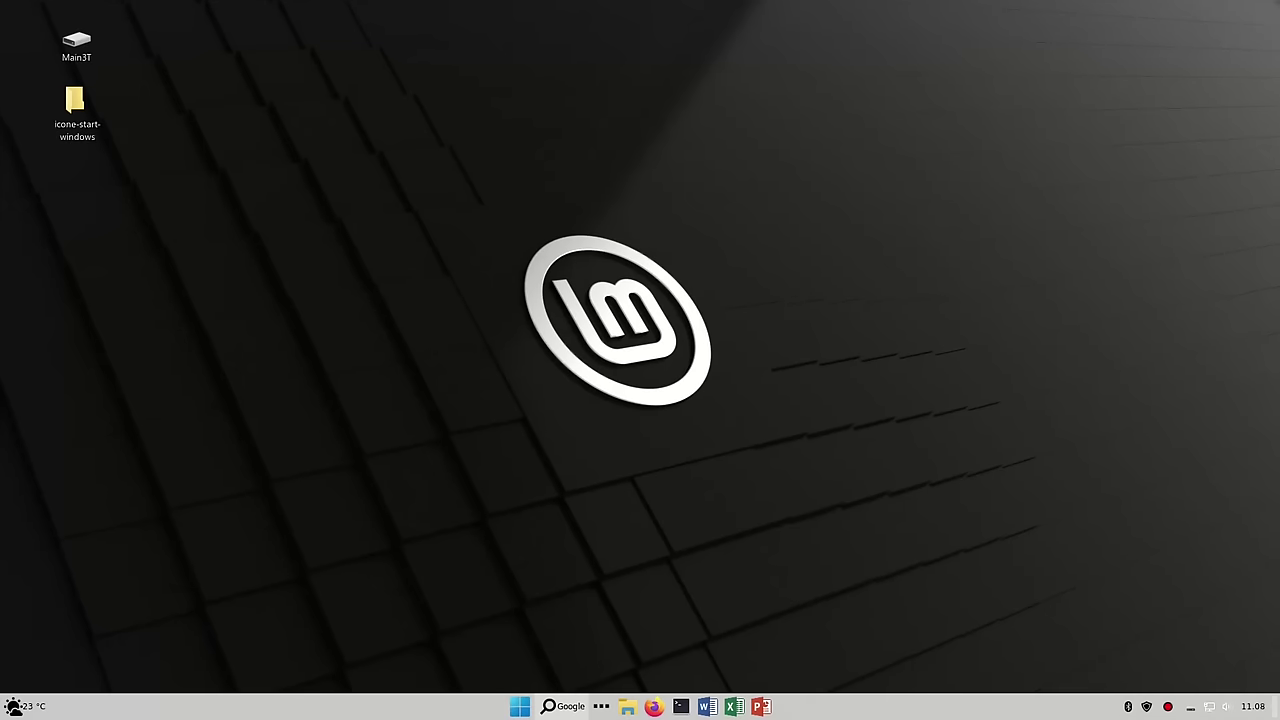
{"action": "left_click", "coordinate": [599, 710]}
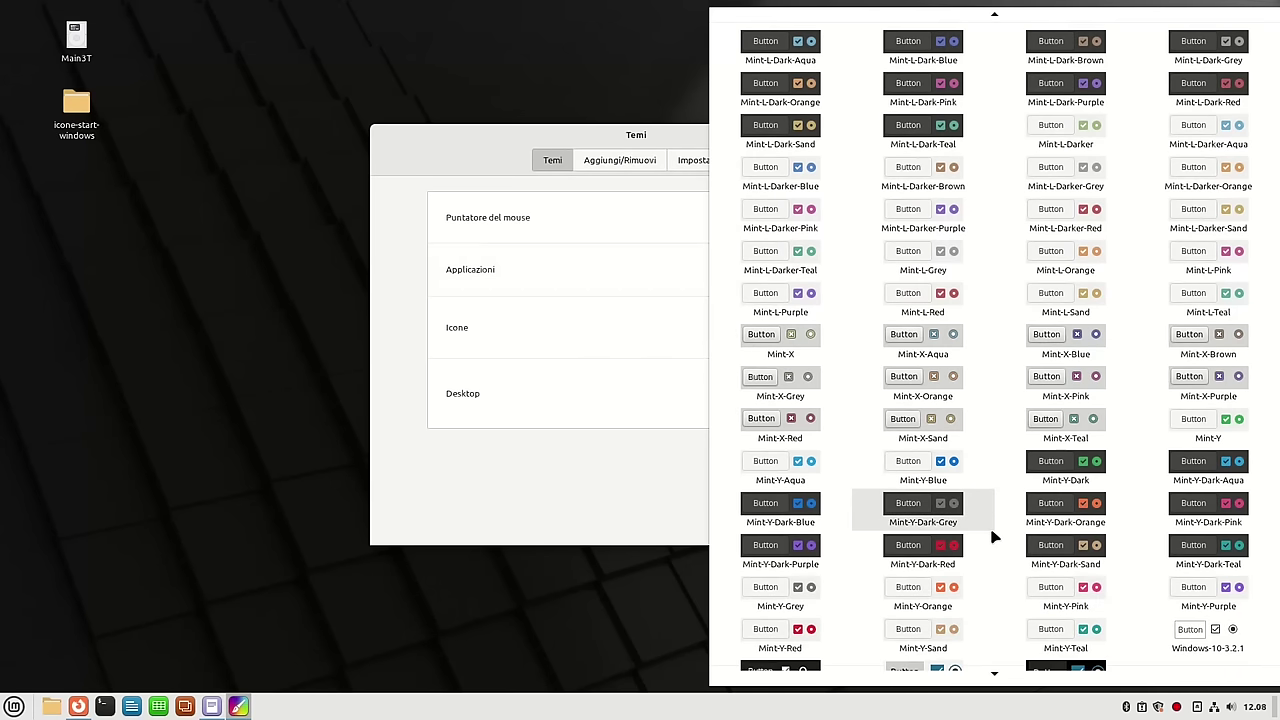
Set the Applications theme to Windows-10-3.2.1 and the Icons theme to Windows-10-master.
{"action": "scroll", "coordinate": [993, 537], "scroll_direction": "down", "scroll_amount": 1}
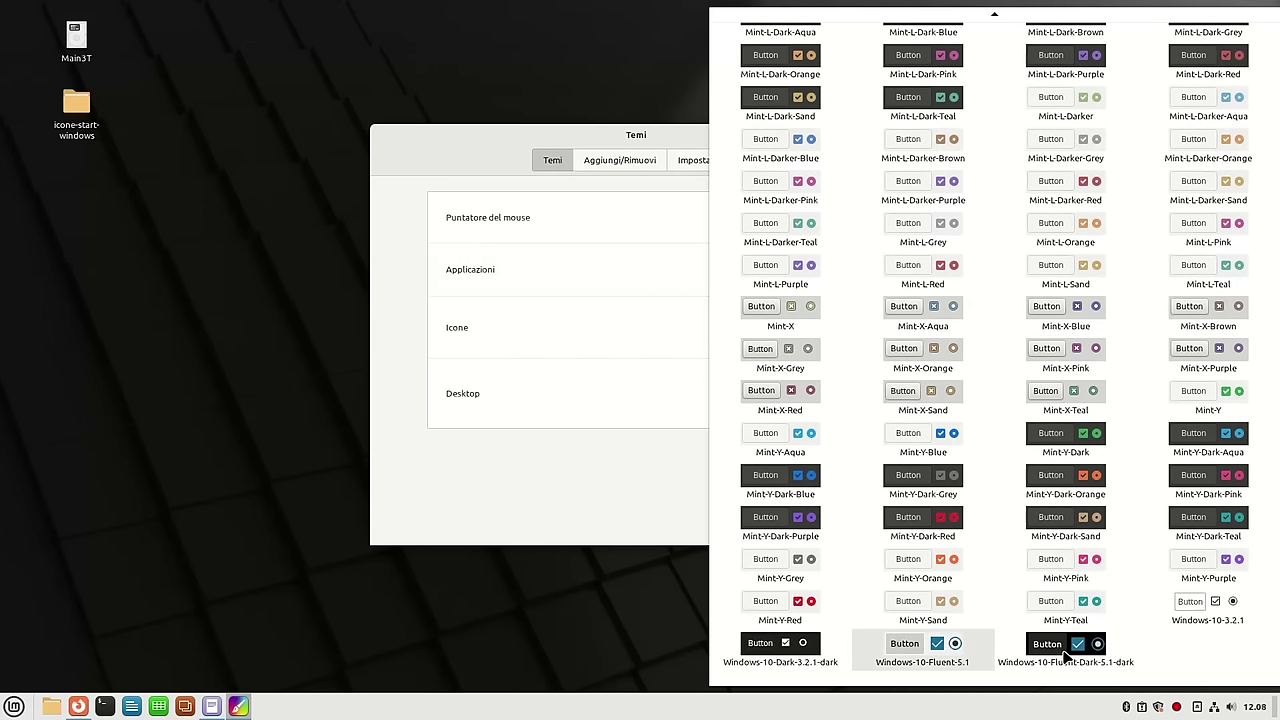
{"action": "left_click", "coordinate": [1210, 606]}
{"action": "left_click", "coordinate": [785, 322]}
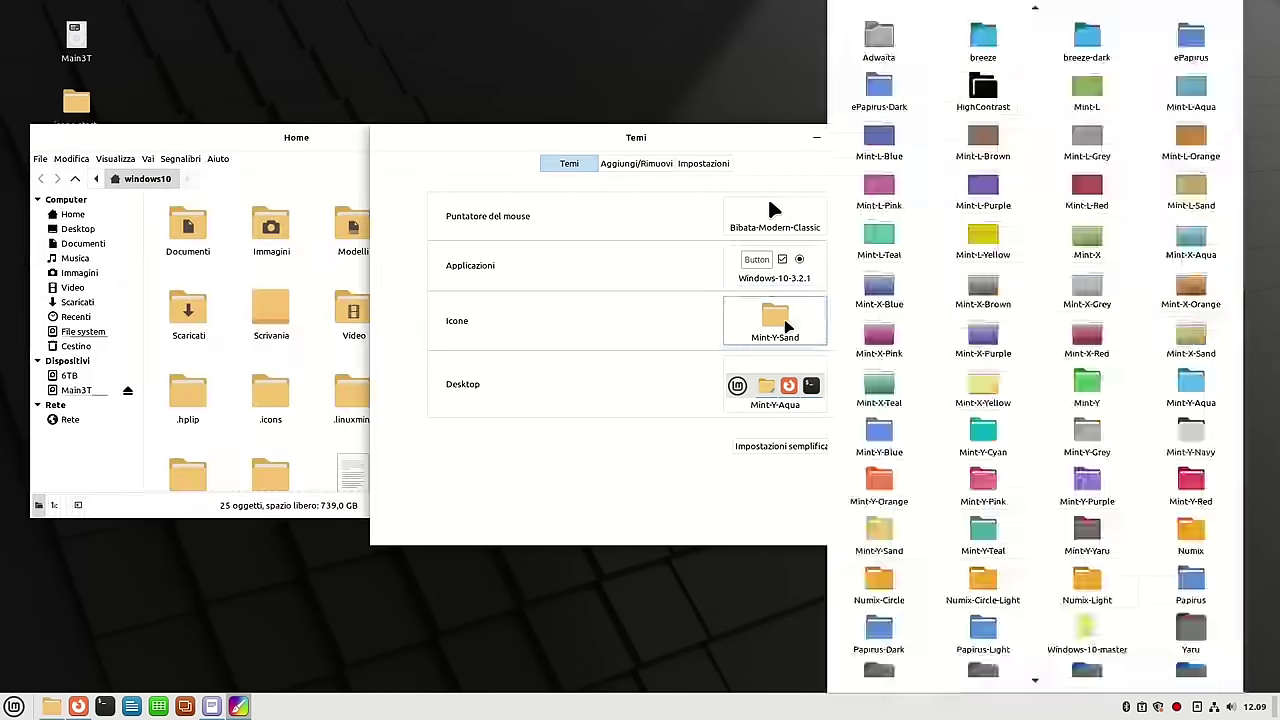
{"action": "scroll", "coordinate": [1066, 491], "scroll_direction": "down", "scroll_amount": 5}
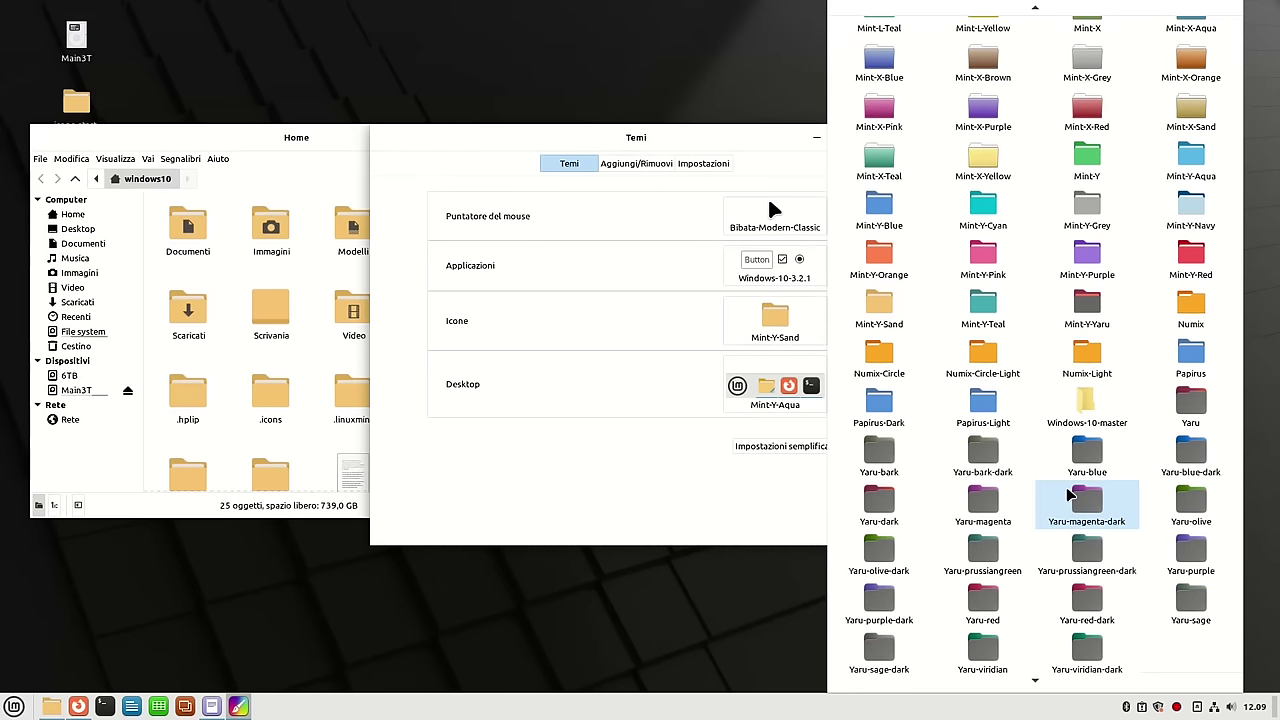
{"action": "left_click", "coordinate": [1087, 405]}
Set the Desktop theme to Windows-10-3.2.1 and reposition the Temi and Home windows on the desktop.
{"action": "left_click_drag", "start_coordinate": [637, 137], "coordinate": [885, 137]}
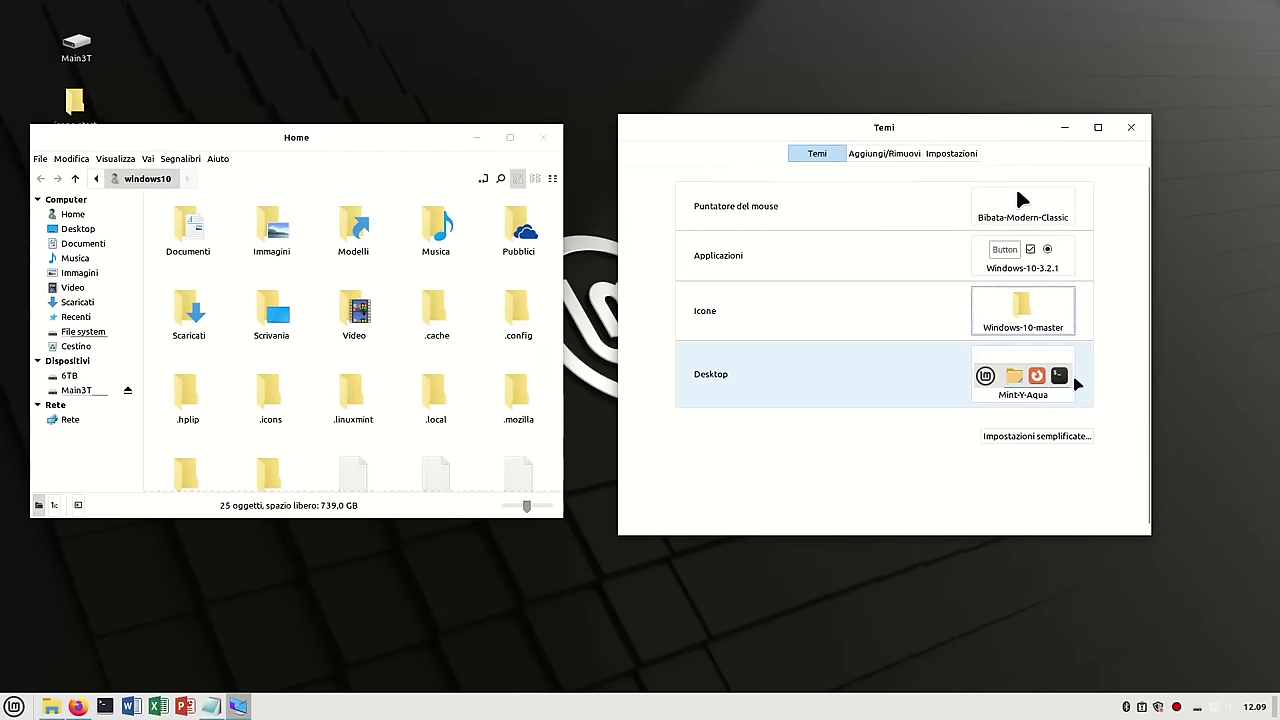
{"action": "left_click", "coordinate": [1060, 385]}
{"action": "scroll", "coordinate": [1082, 500], "scroll_direction": "down", "scroll_amount": 1}
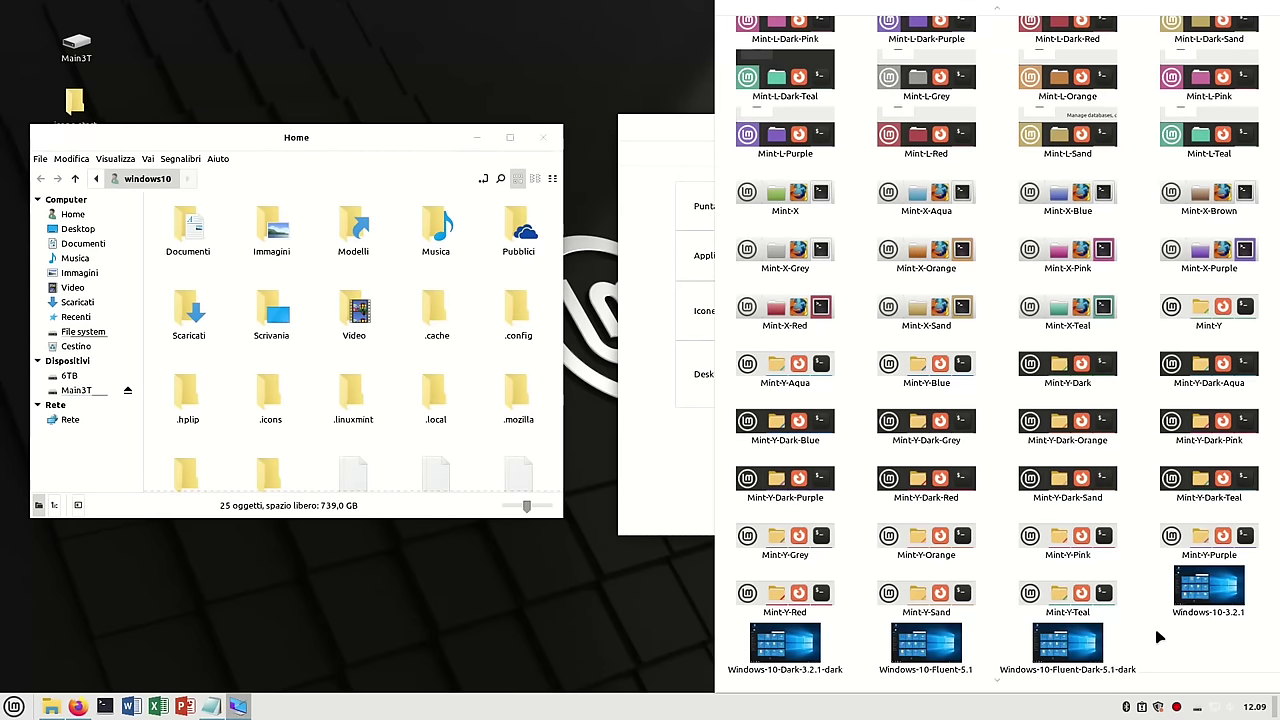
{"action": "left_click", "coordinate": [1210, 590]}
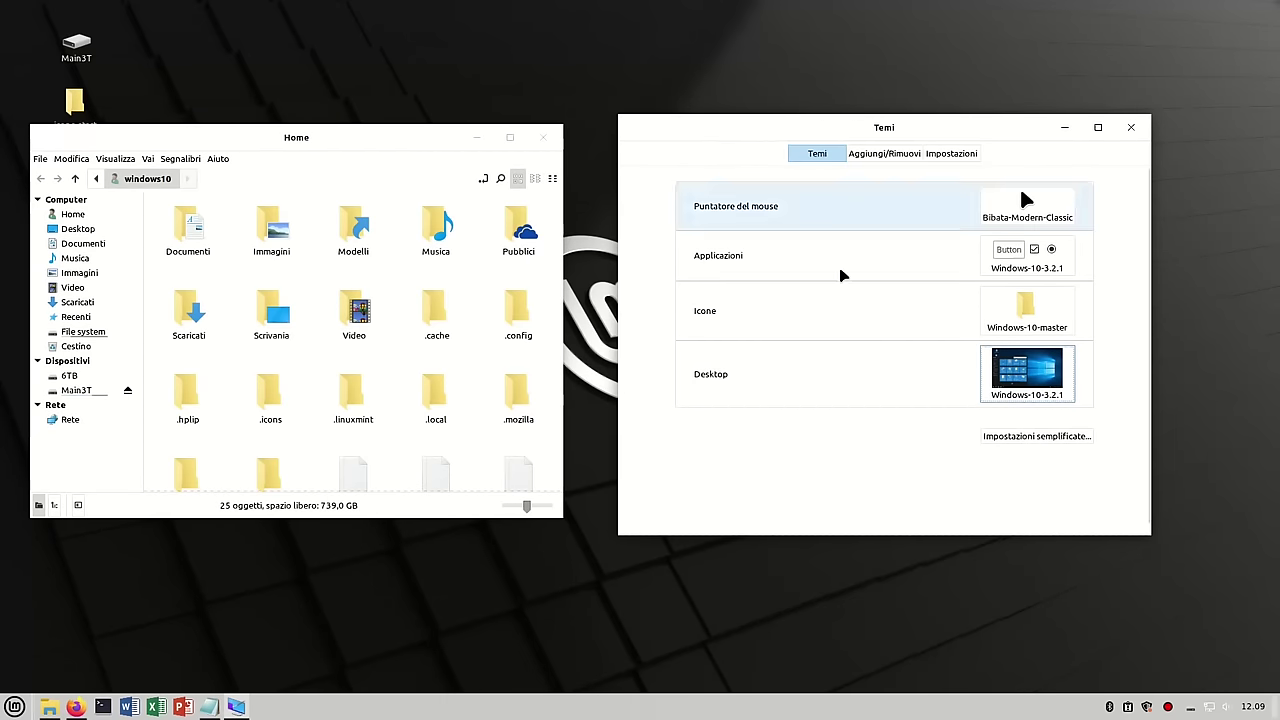
{"action": "left_click_drag", "start_coordinate": [726, 122], "coordinate": [672, 190]}
{"action": "left_click_drag", "start_coordinate": [367, 138], "coordinate": [520, 97]}
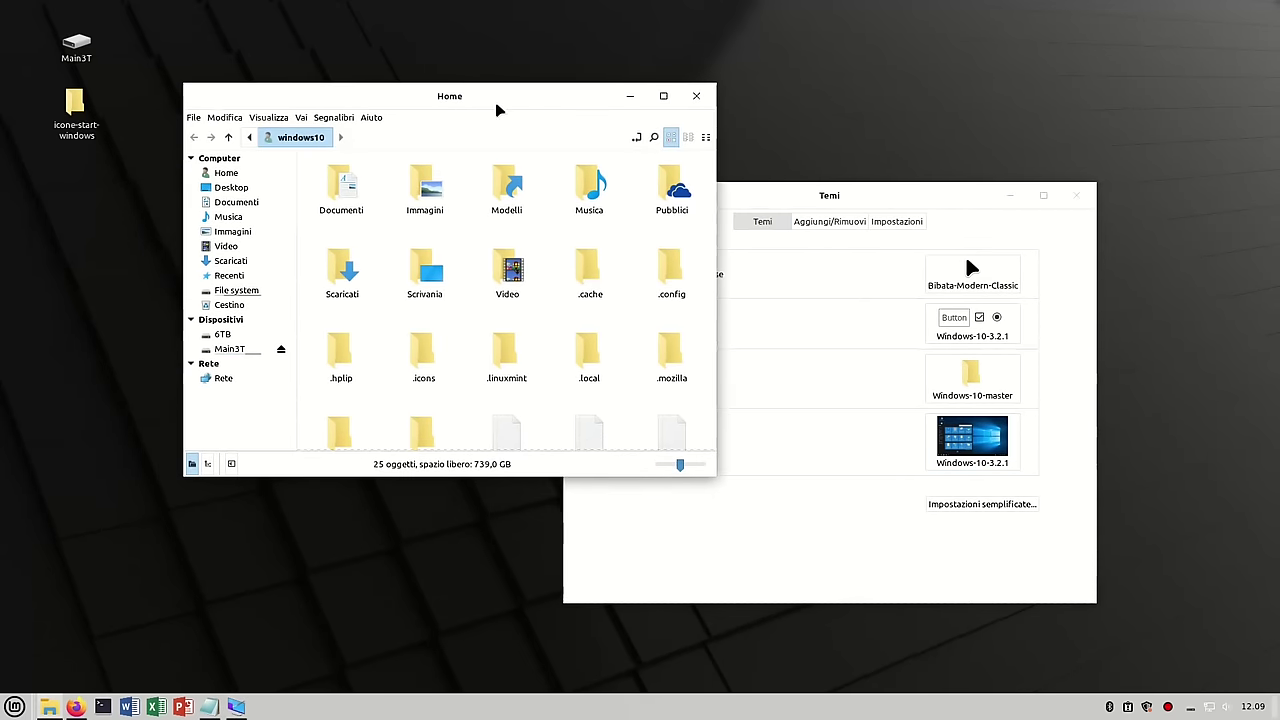
{"action": "key", "text": "super"}
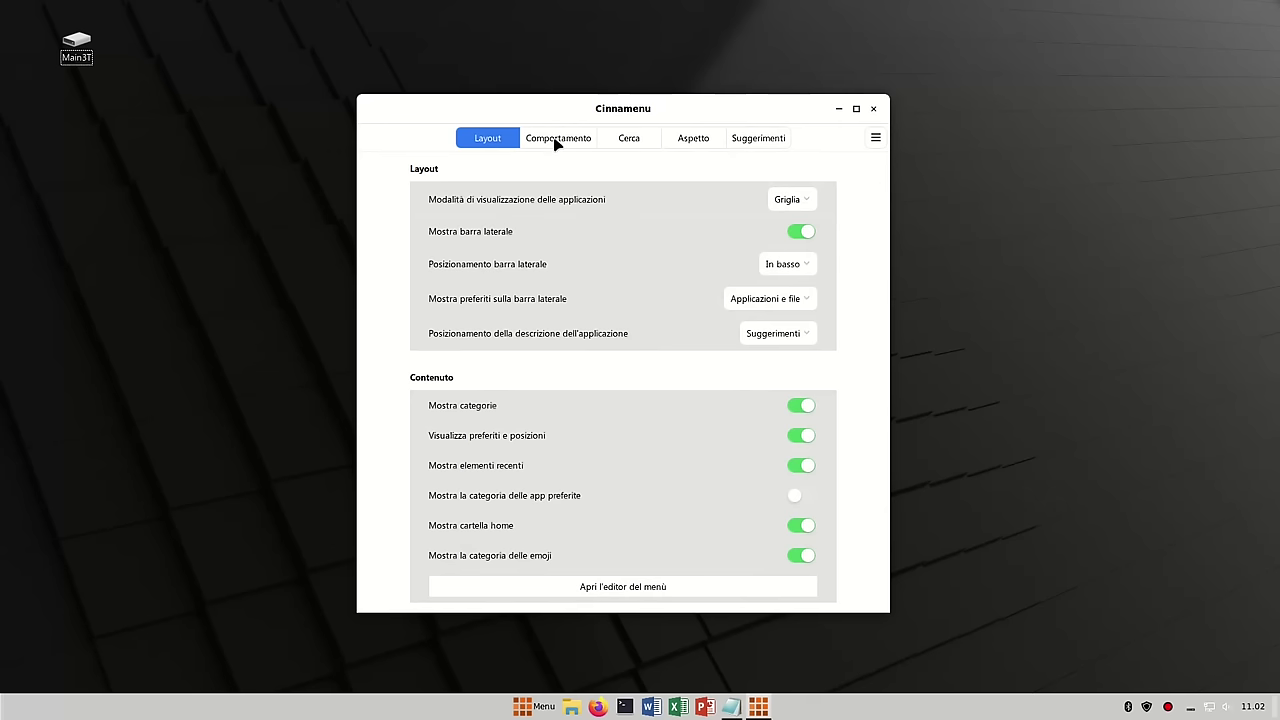
Open Cinnamenu's appearance settings and resize the open start menu, making it narrower and adjusting its height.
{"action": "left_click", "coordinate": [712, 142]}
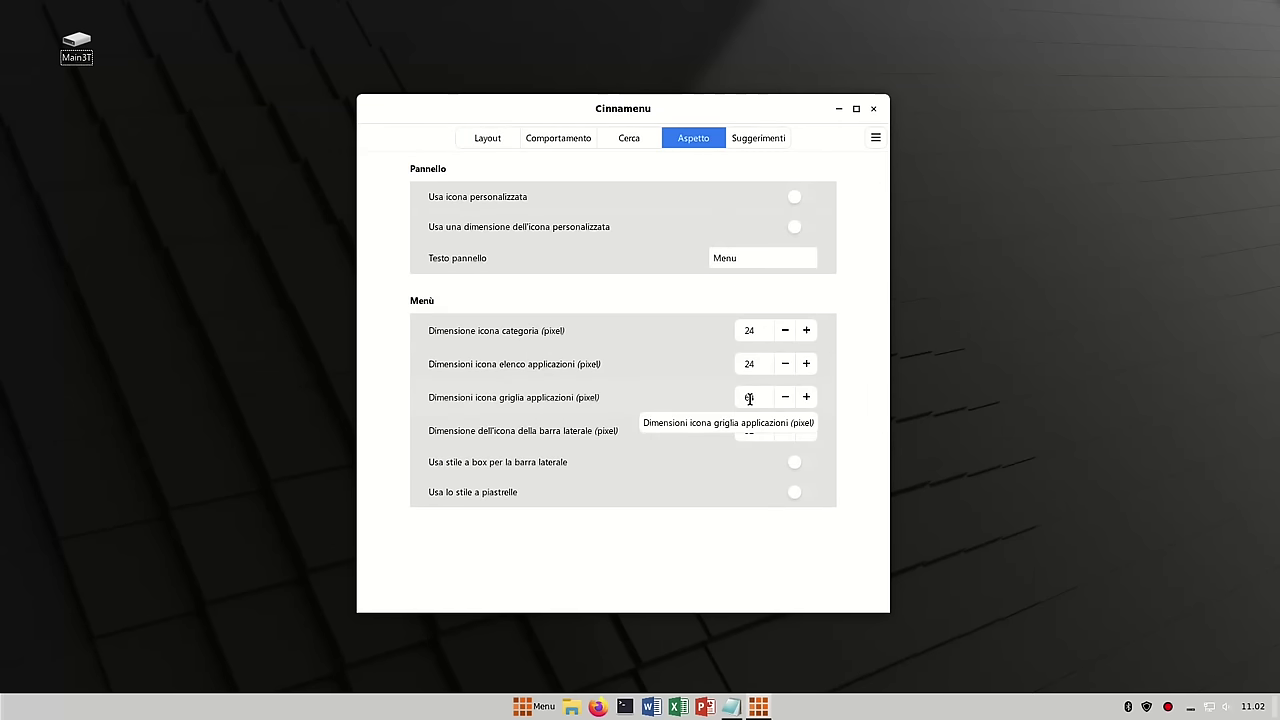
{"action": "key", "text": "super"}
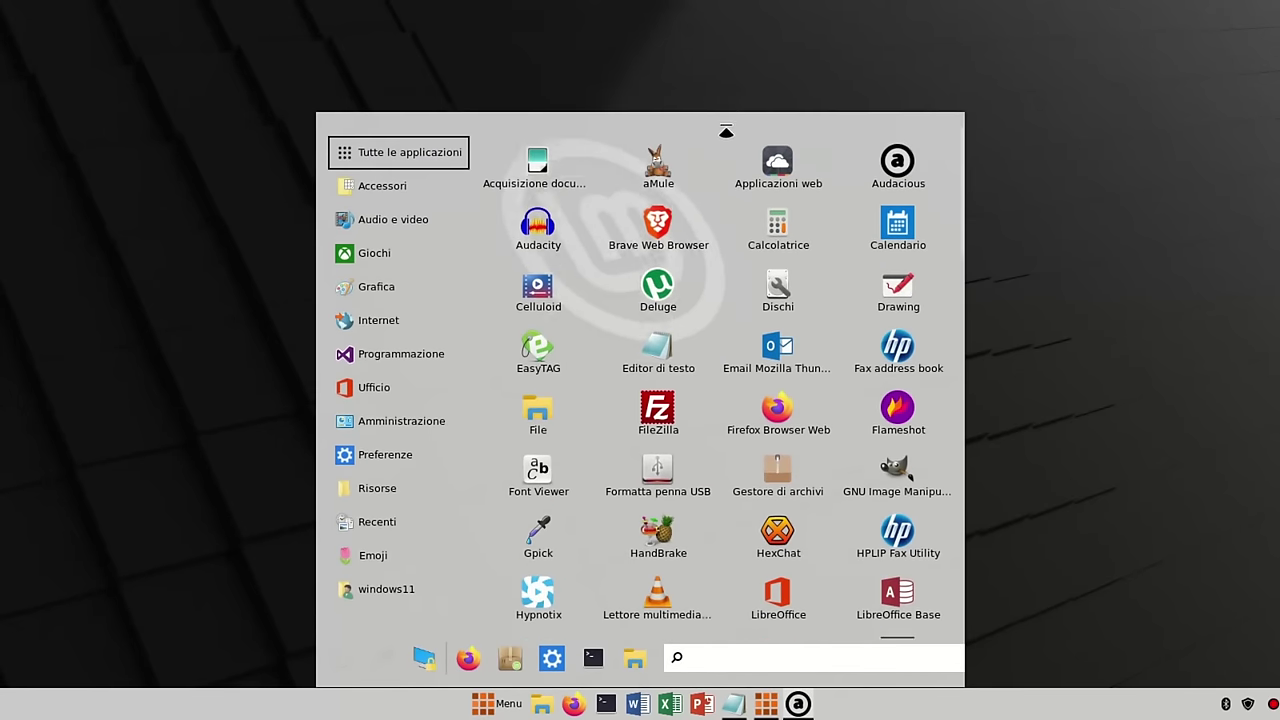
{"action": "left_click_drag", "start_coordinate": [726, 131], "coordinate": [715, 106]}
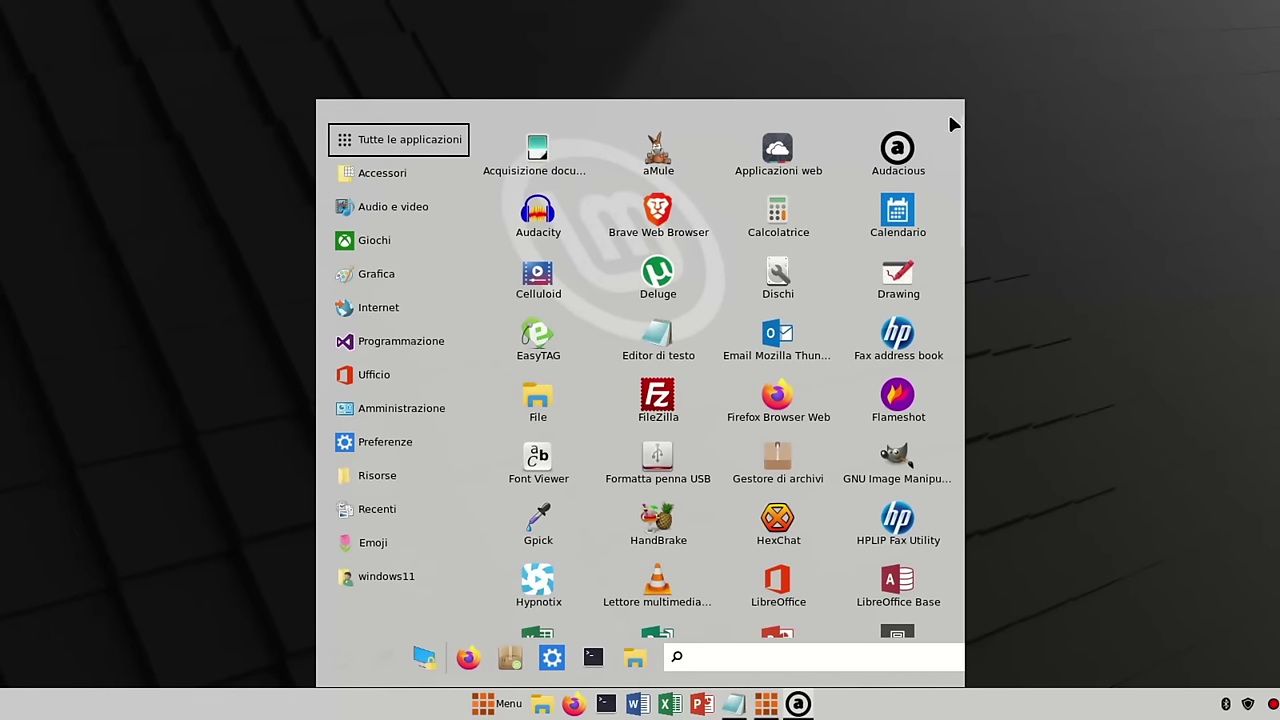
{"action": "left_click_drag", "start_coordinate": [960, 114], "coordinate": [876, 157]}
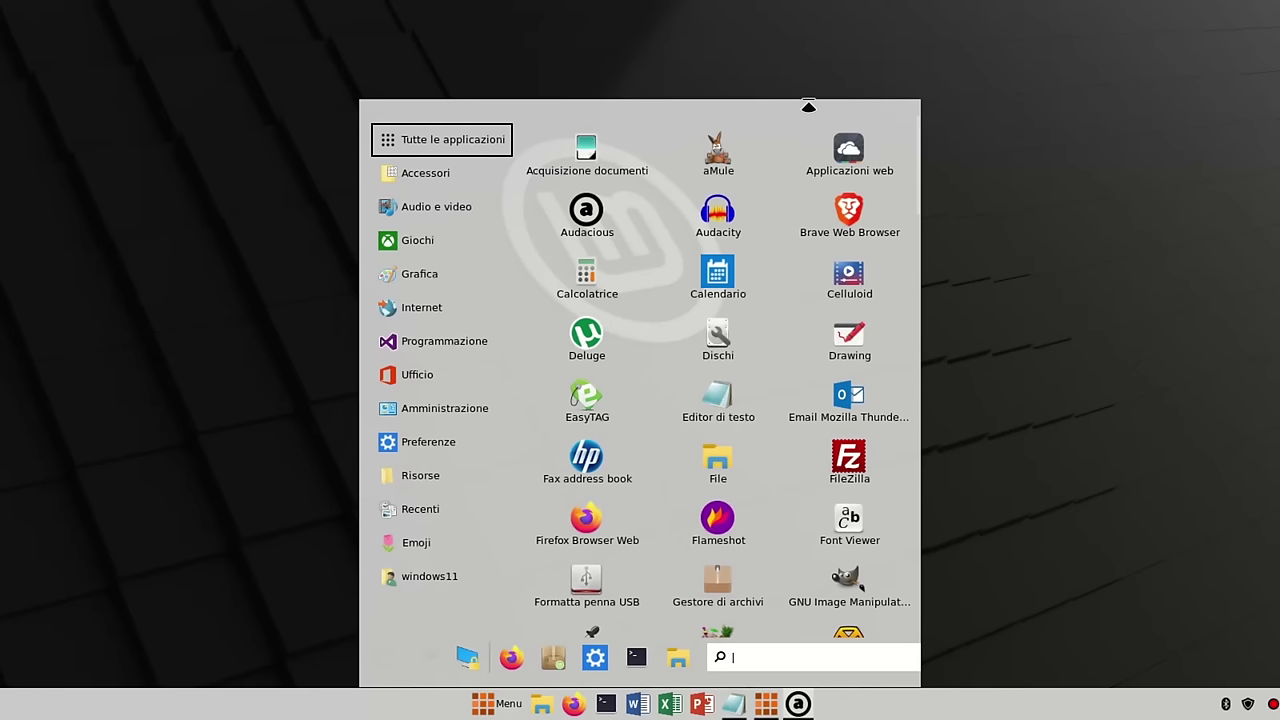
{"action": "left_click_drag", "start_coordinate": [808, 106], "coordinate": [808, 174]}
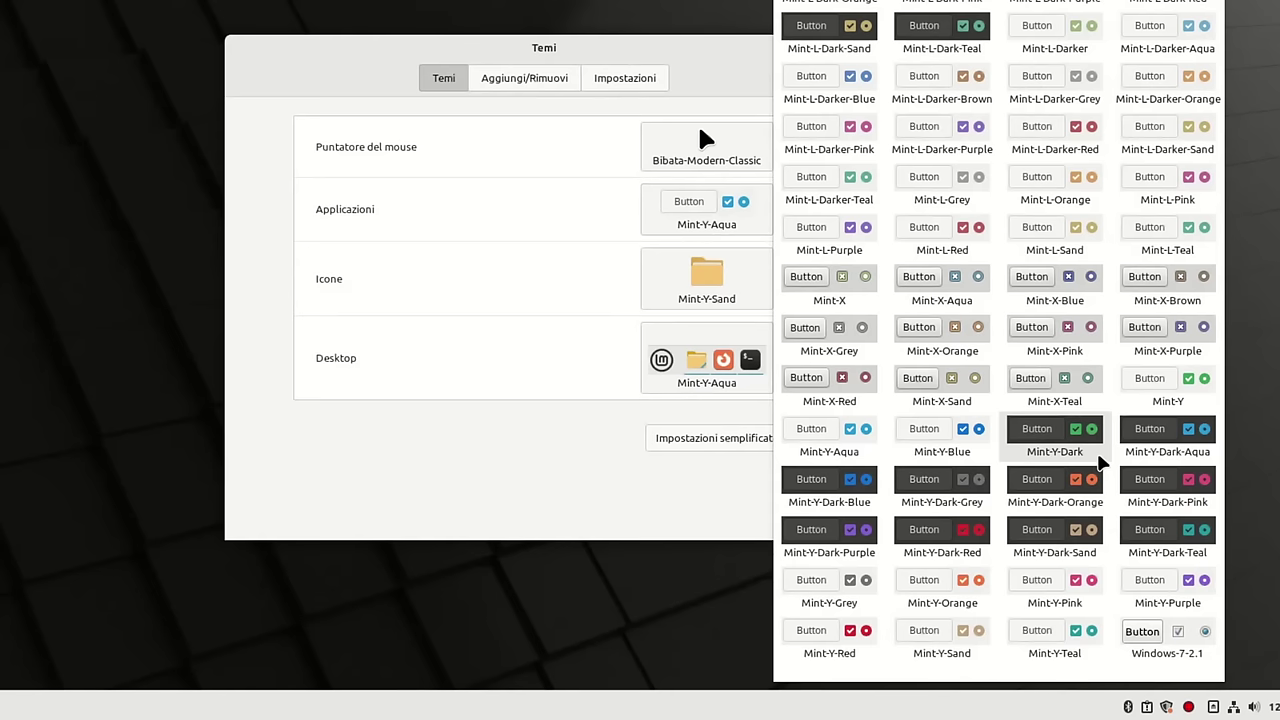
Apply the Windows 7 look with Windows-7-2.1 for Applications and Desktop and Windows-7-master for Icons.
{"action": "left_click", "coordinate": [1170, 640]}
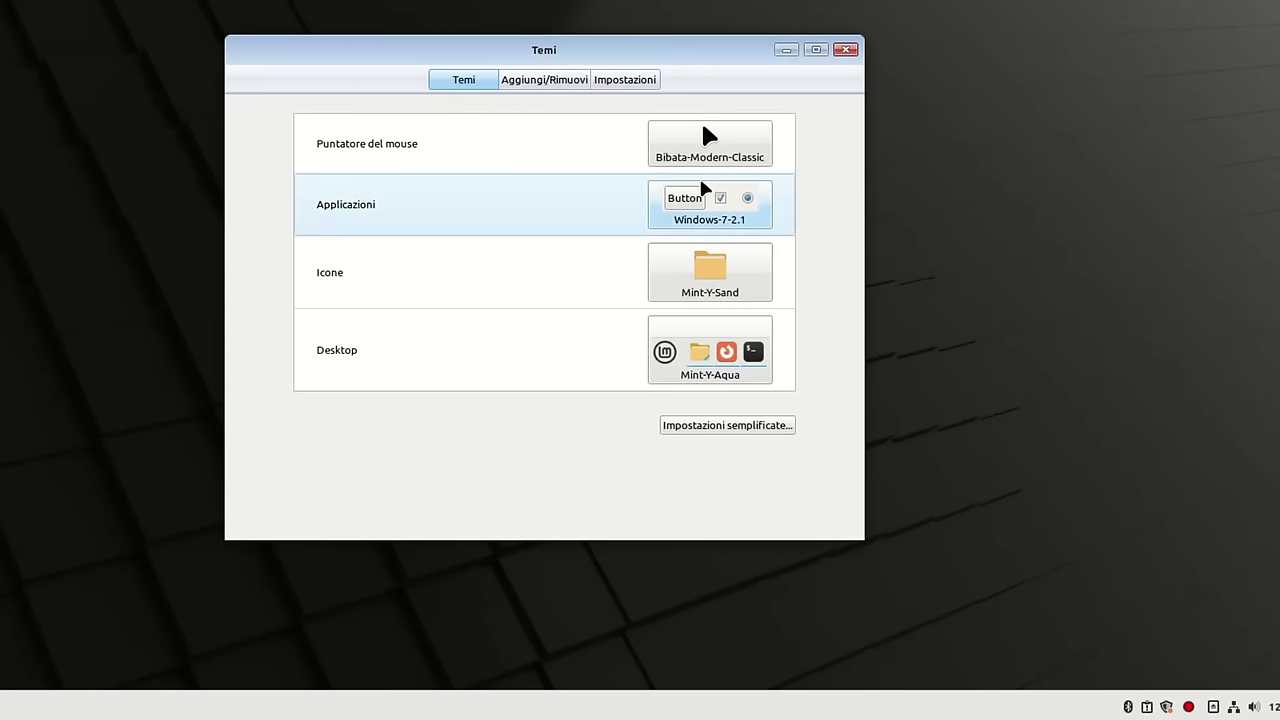
{"action": "left_click", "coordinate": [713, 292]}
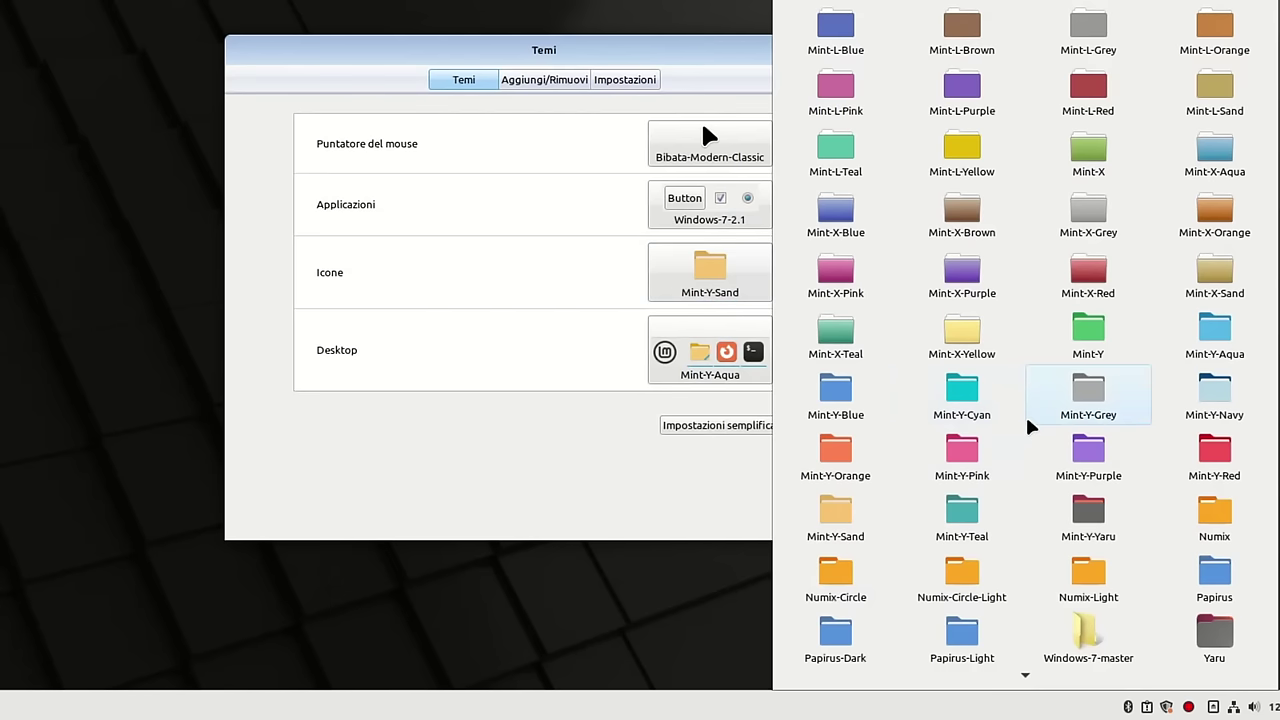
{"action": "scroll", "coordinate": [1031, 426], "scroll_direction": "down", "scroll_amount": 3}
{"action": "scroll", "coordinate": [1032, 428], "scroll_direction": "down", "scroll_amount": 1}
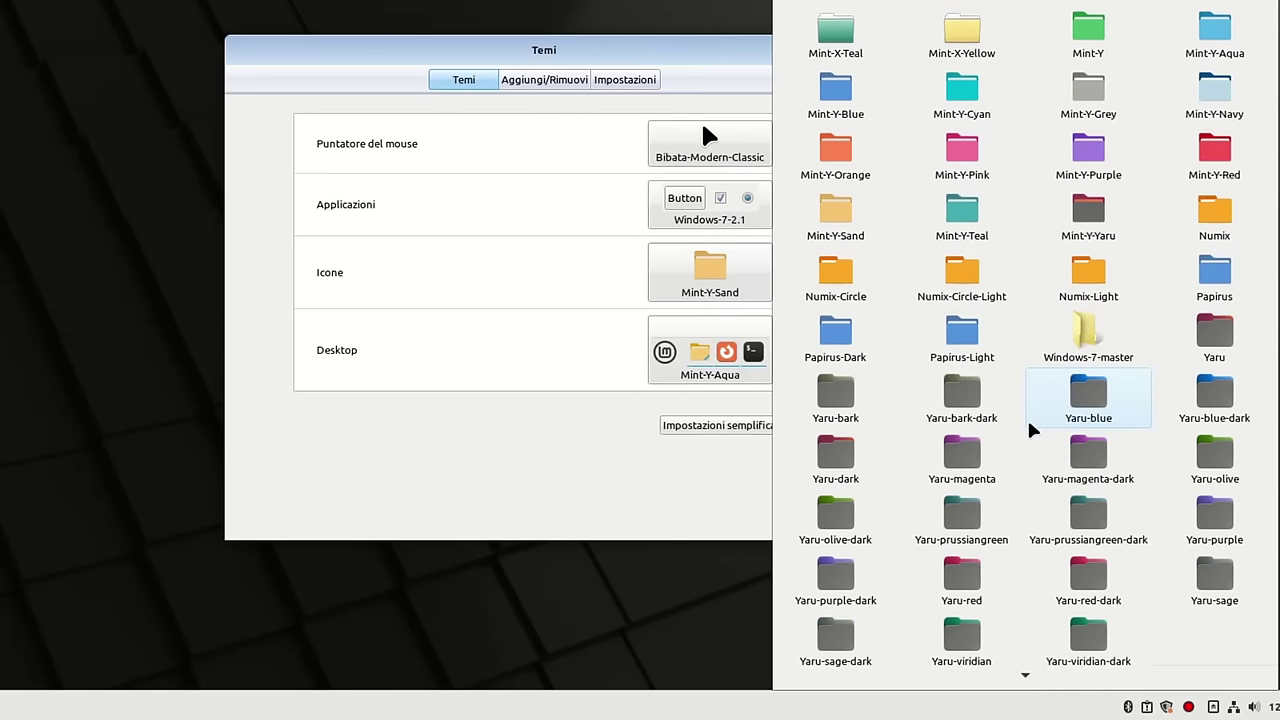
{"action": "left_click", "coordinate": [1088, 332]}
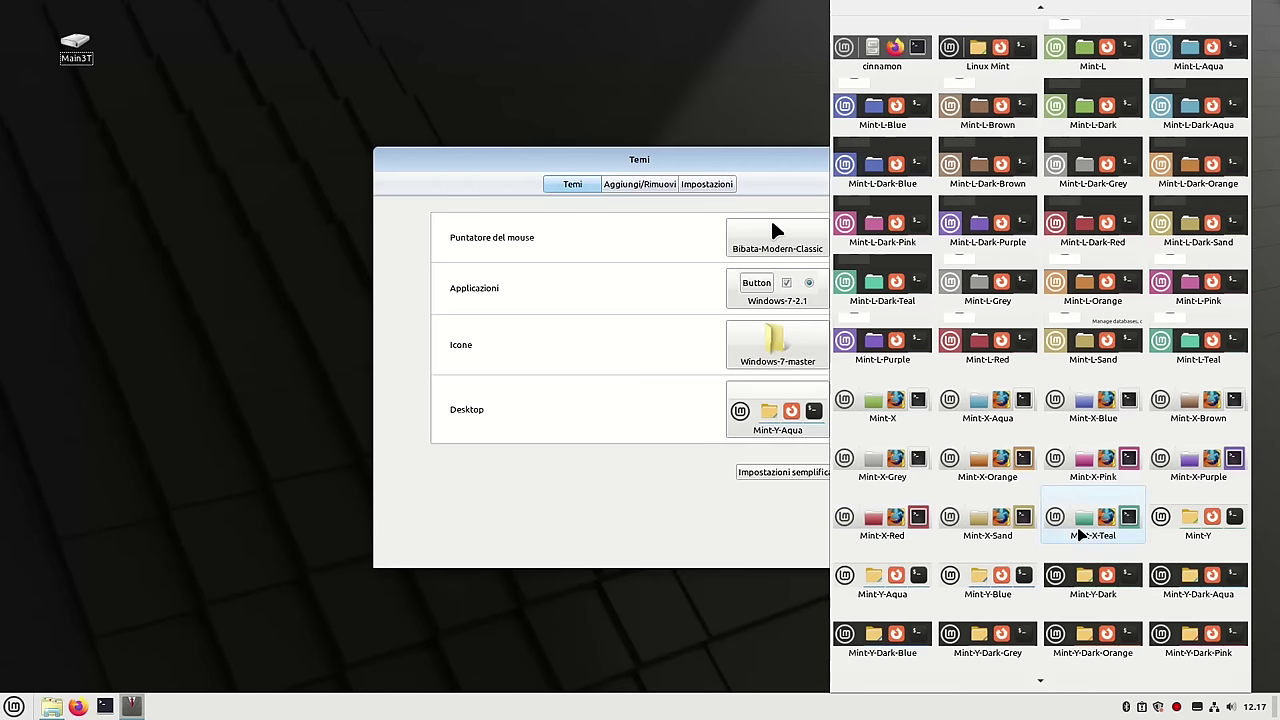
{"action": "scroll", "coordinate": [1080, 531], "scroll_direction": "down", "scroll_amount": 5}
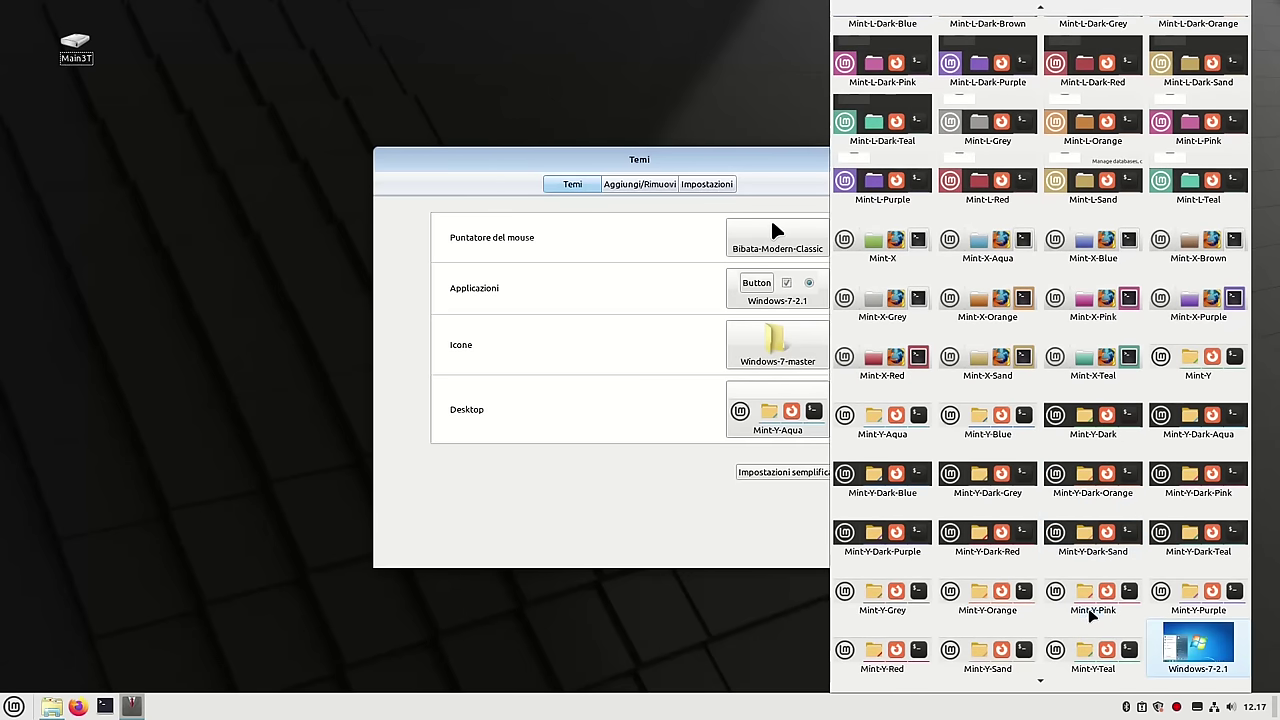
{"action": "left_click", "coordinate": [1205, 648]}
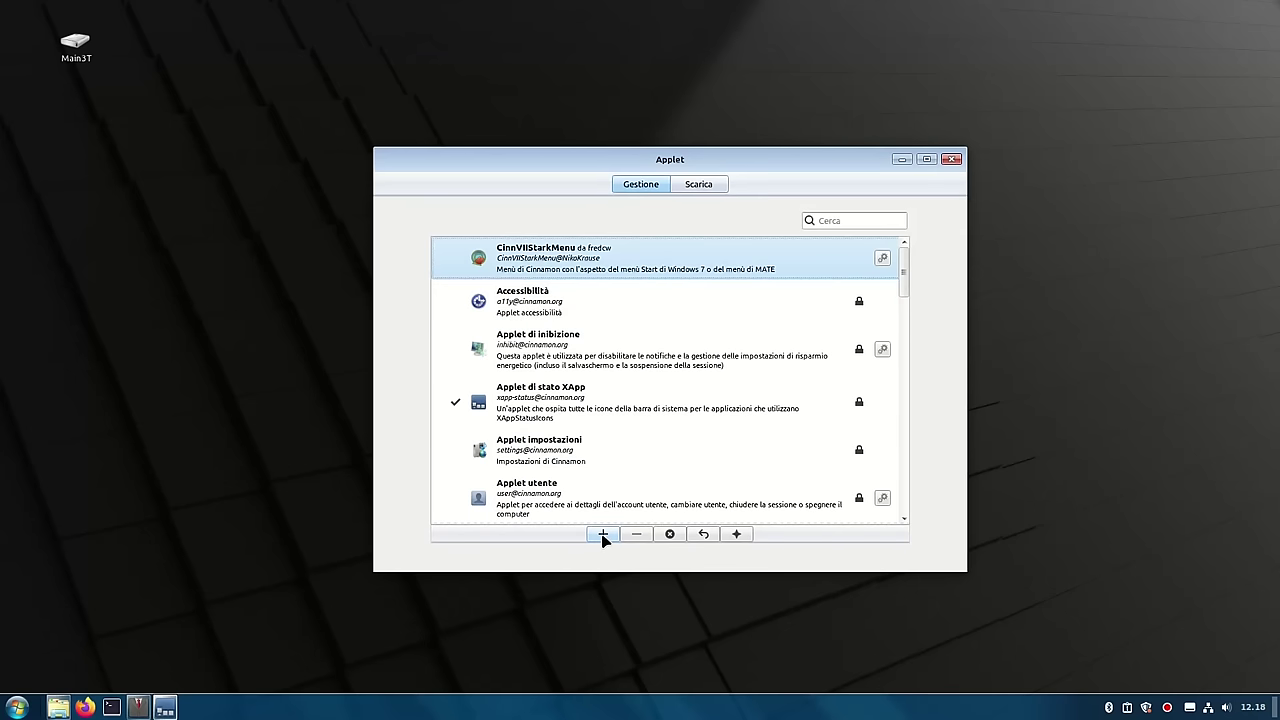
Add the CinnVIIStarkMenu applet to the panel and, in panel edit mode, move it beside the original start menu.
{"action": "left_click", "coordinate": [603, 534]}
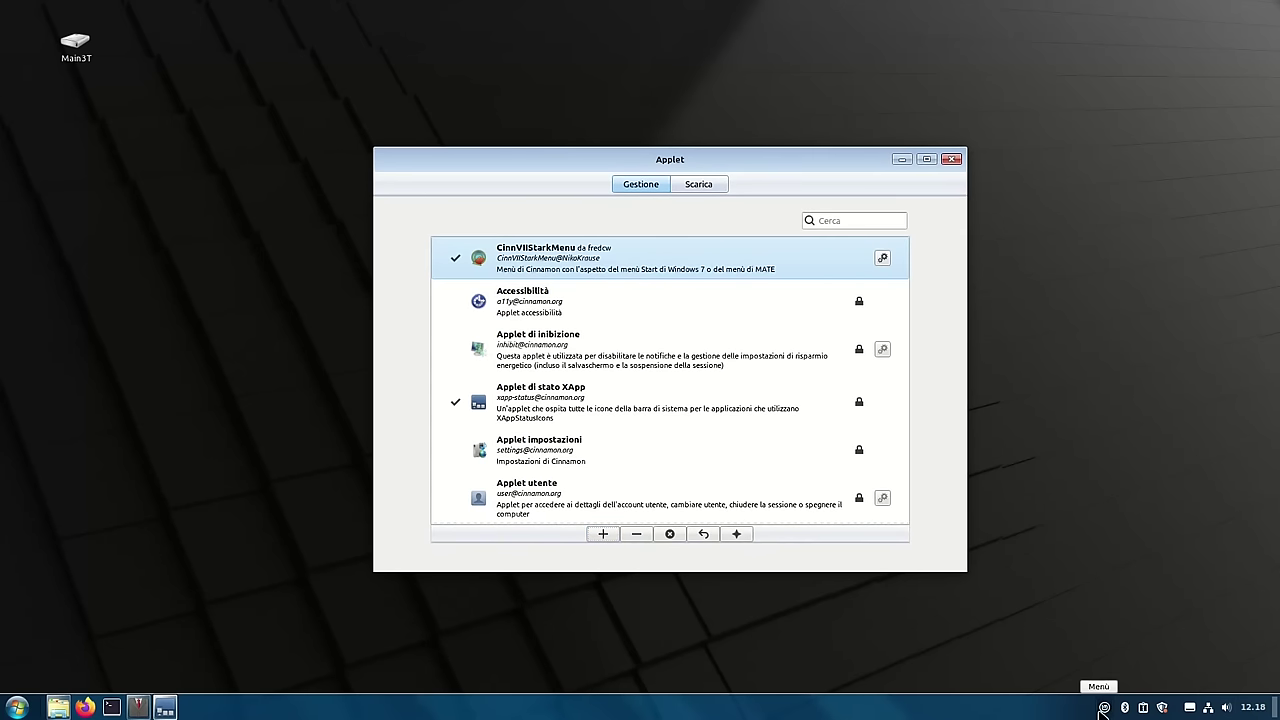
{"action": "left_click", "coordinate": [951, 160]}
{"action": "right_click", "coordinate": [785, 714]}
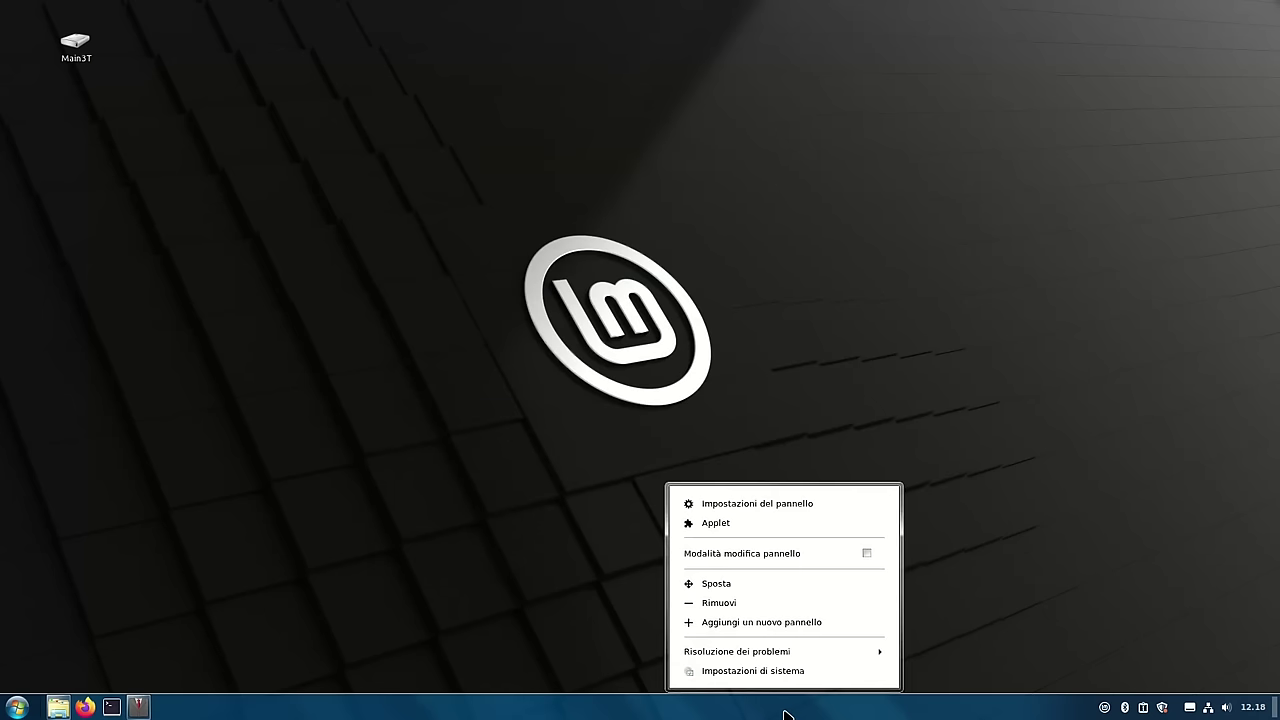
{"action": "left_click", "coordinate": [795, 558]}
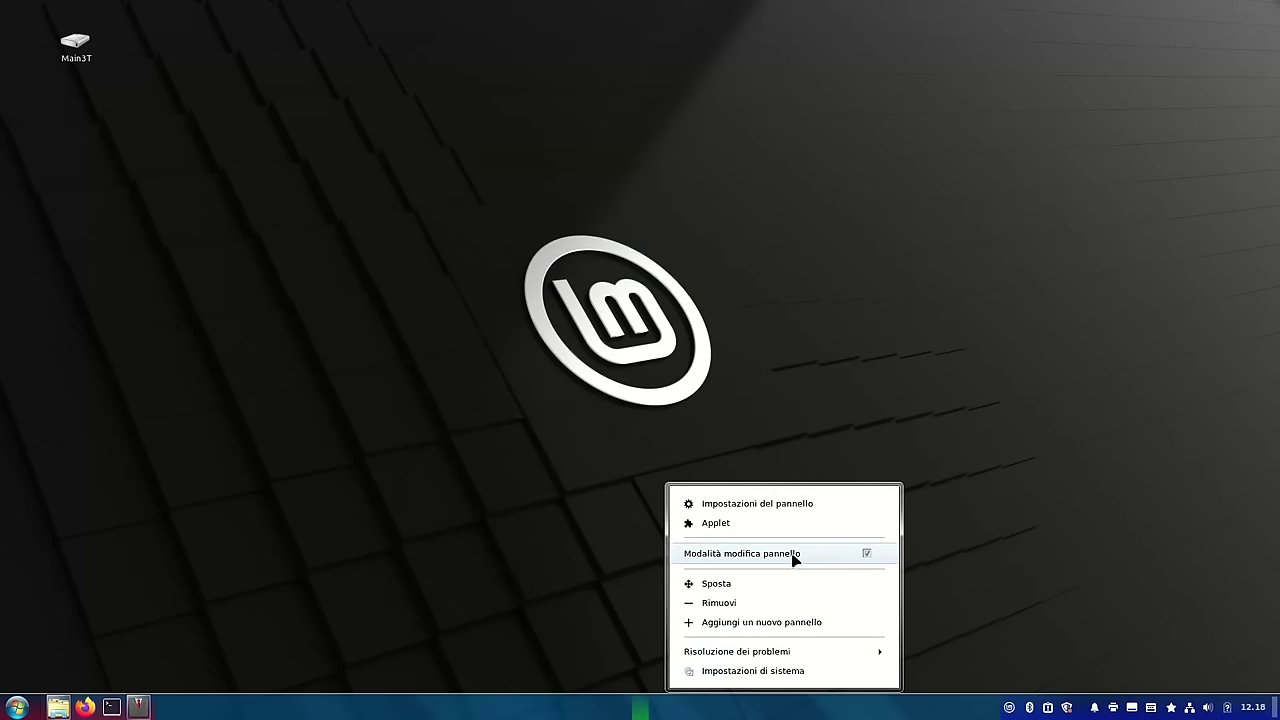
{"action": "left_click", "coordinate": [1021, 560]}
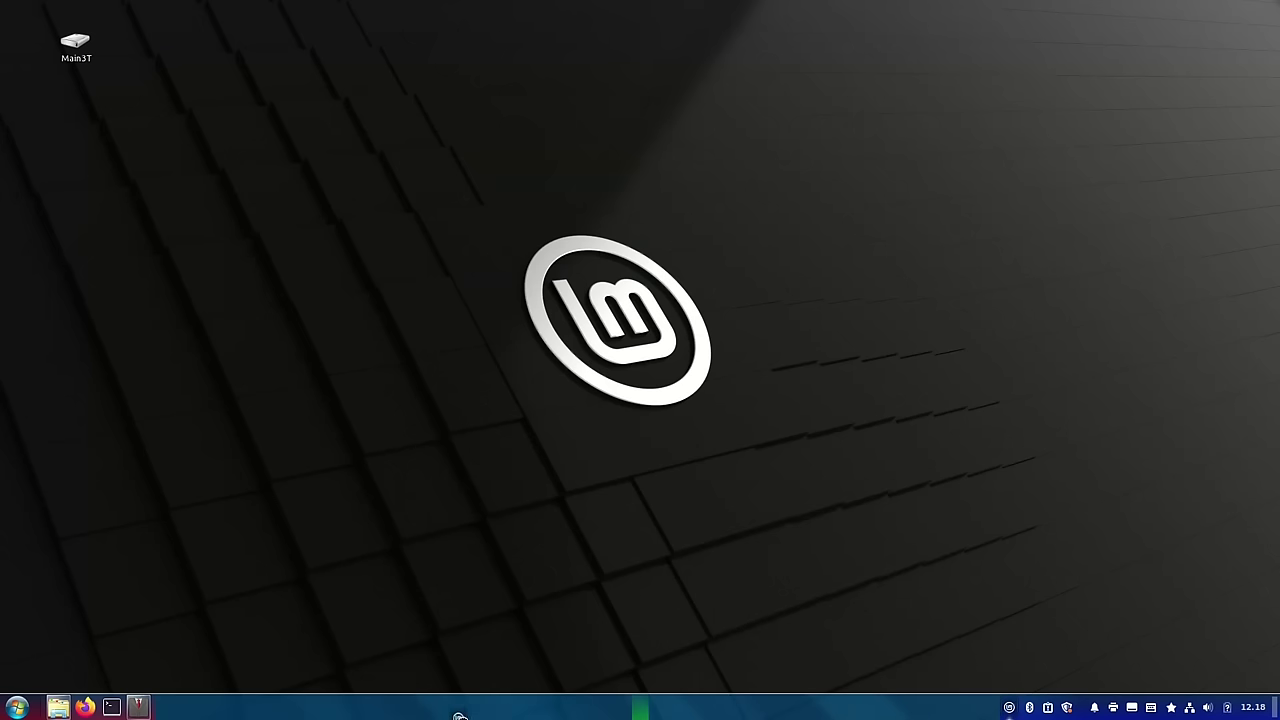
{"action": "left_click_drag", "start_coordinate": [214, 716], "coordinate": [14, 713]}
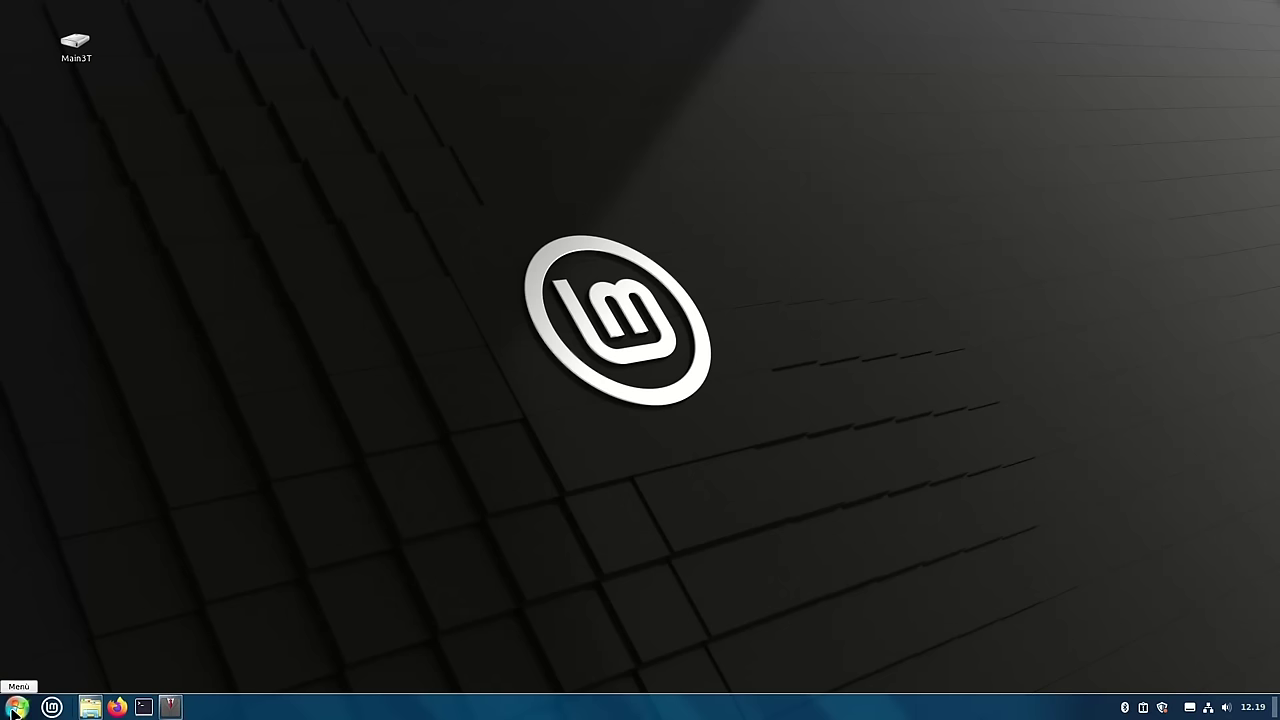
{"action": "left_click", "coordinate": [16, 708]}
{"action": "left_click", "coordinate": [15, 710]}
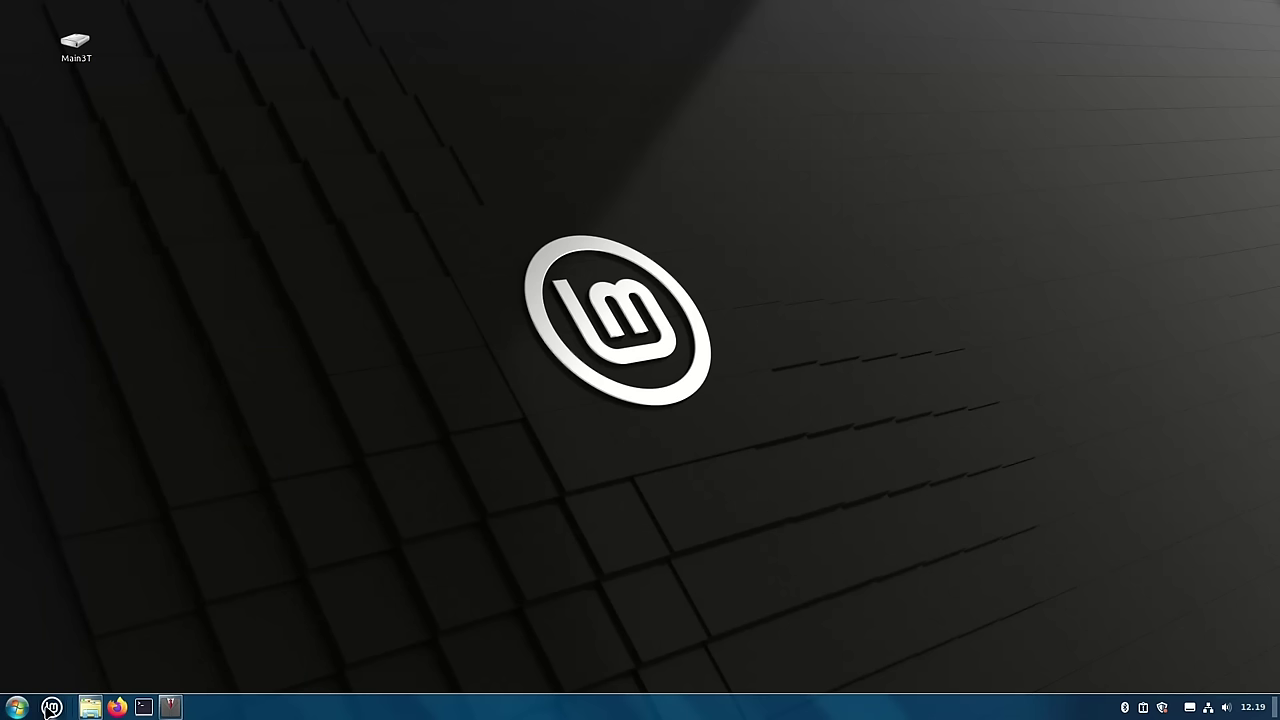
Remove the original Menù applet from the panel, confirm the removal, and open the remaining start menu.
{"action": "right_click", "coordinate": [52, 708]}
{"action": "left_click", "coordinate": [72, 680]}
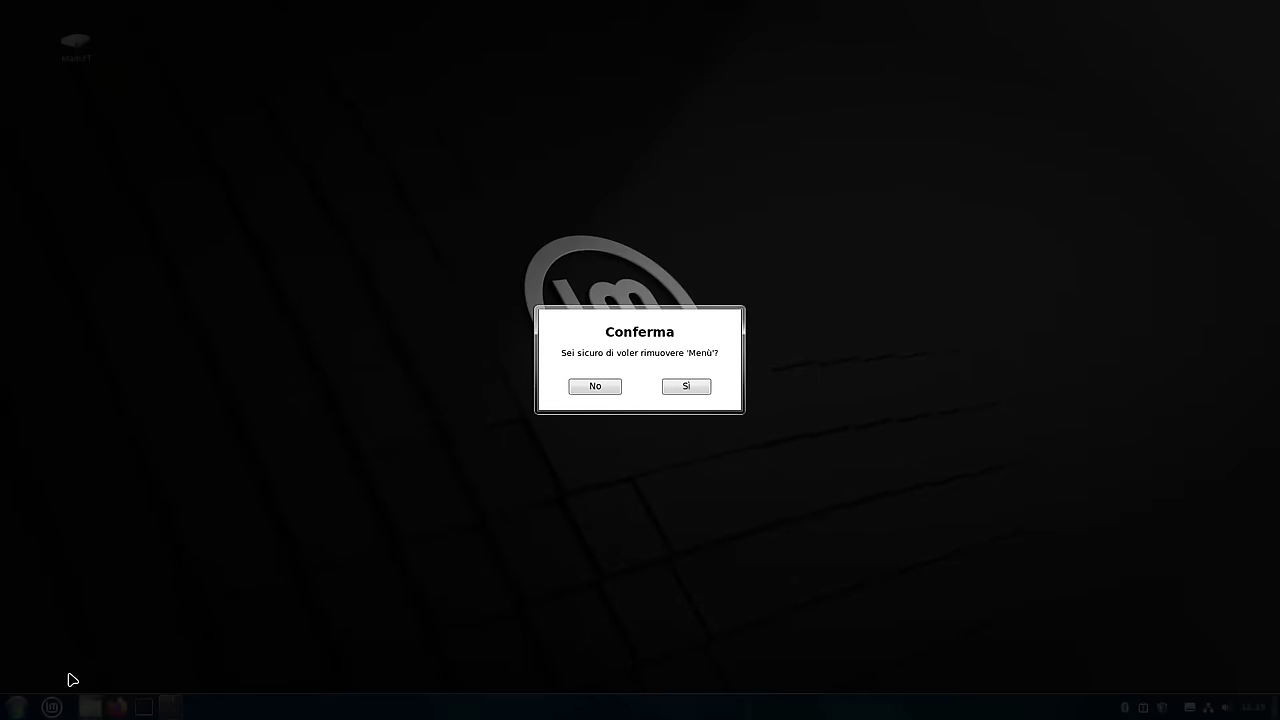
{"action": "left_click", "coordinate": [687, 387]}
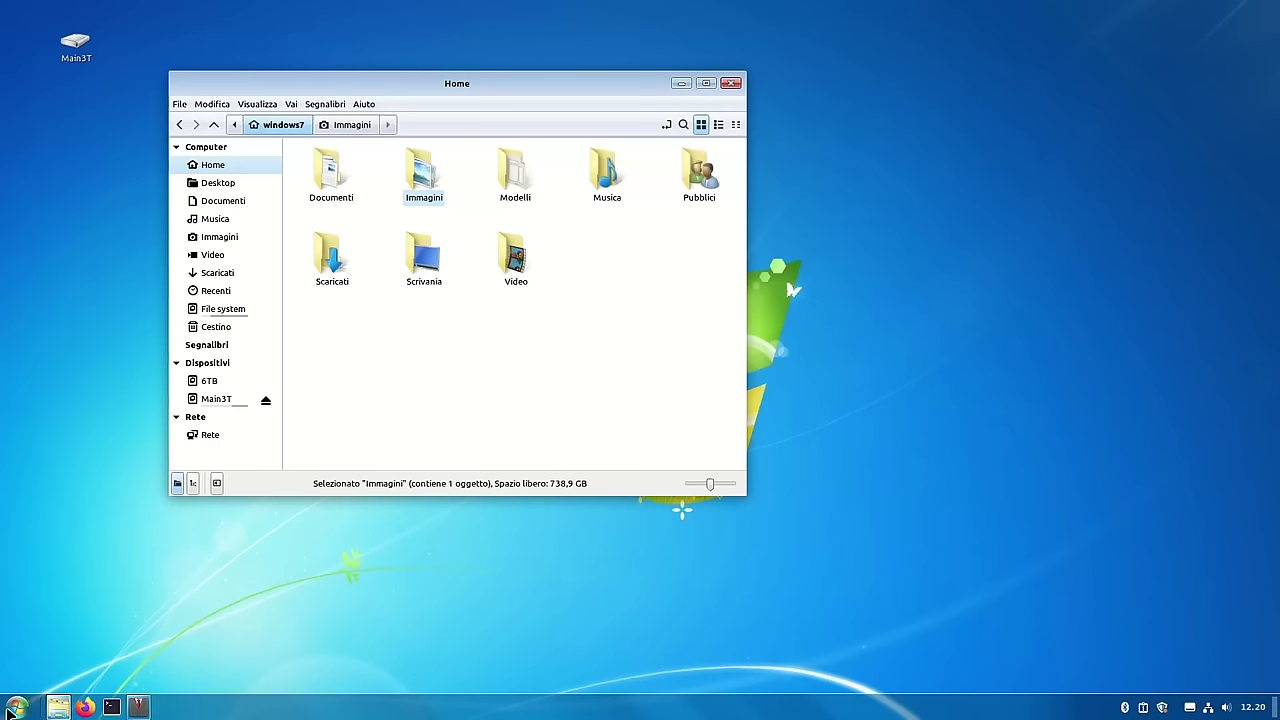
{"action": "left_click", "coordinate": [12, 710]}
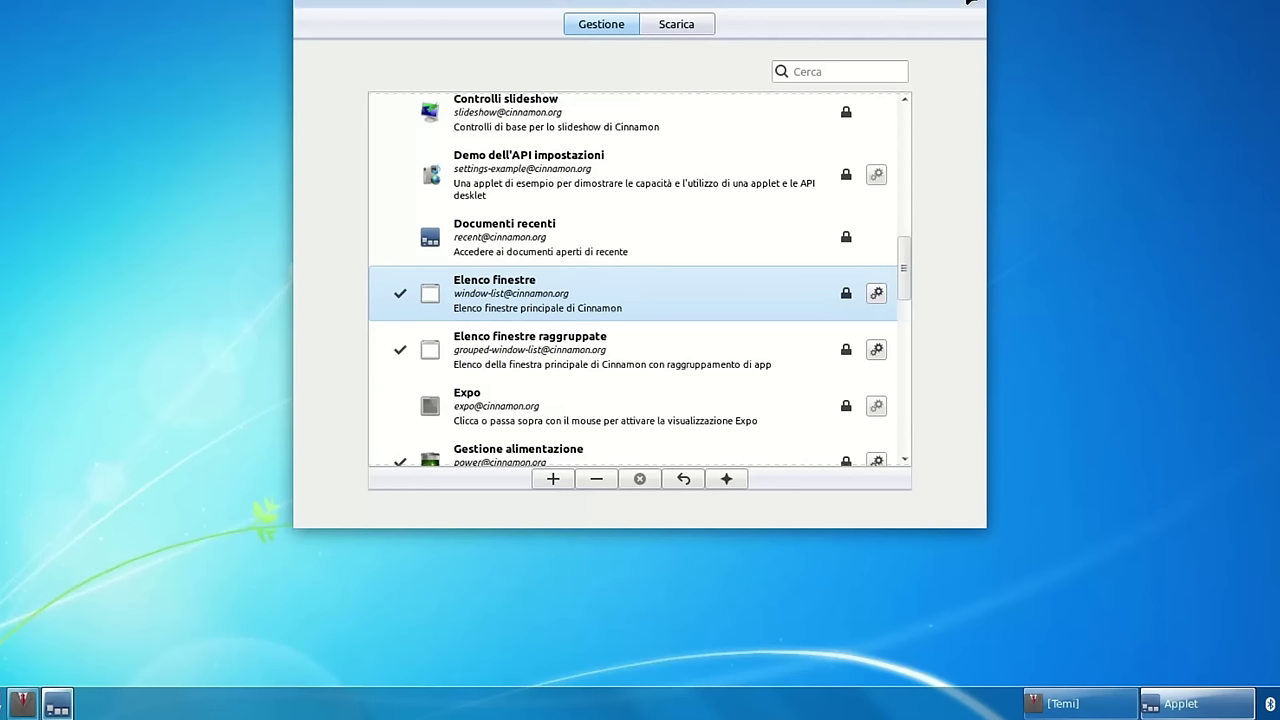
Close the Applet window and, in panel edit mode, move the Elenco finestre applet beside the start menu.
{"action": "left_click", "coordinate": [960, 3]}
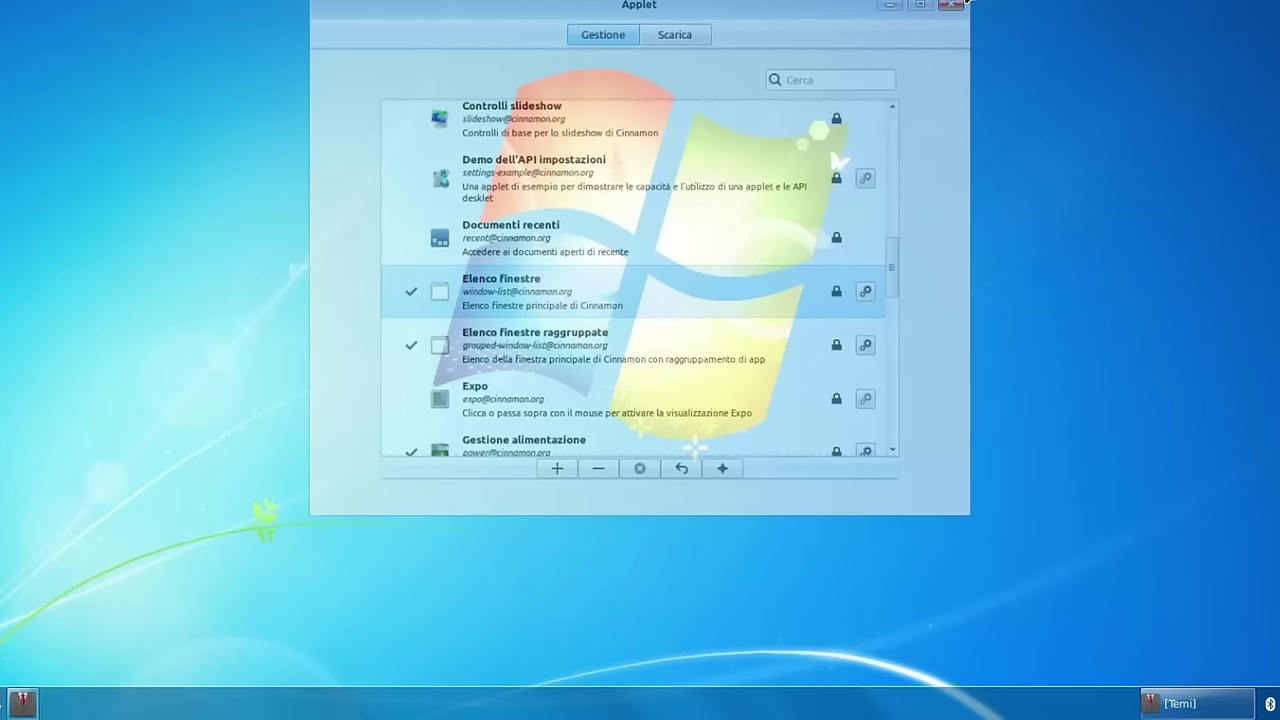
{"action": "right_click", "coordinate": [709, 714]}
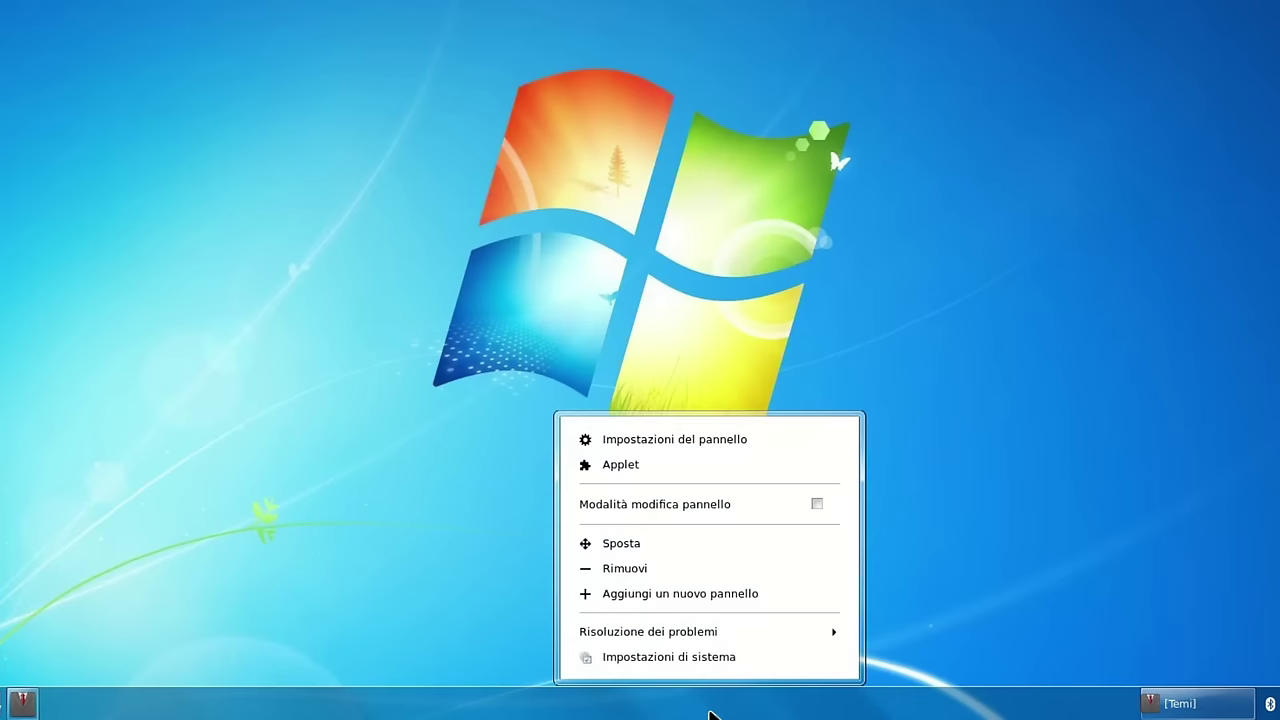
{"action": "left_click", "coordinate": [766, 512]}
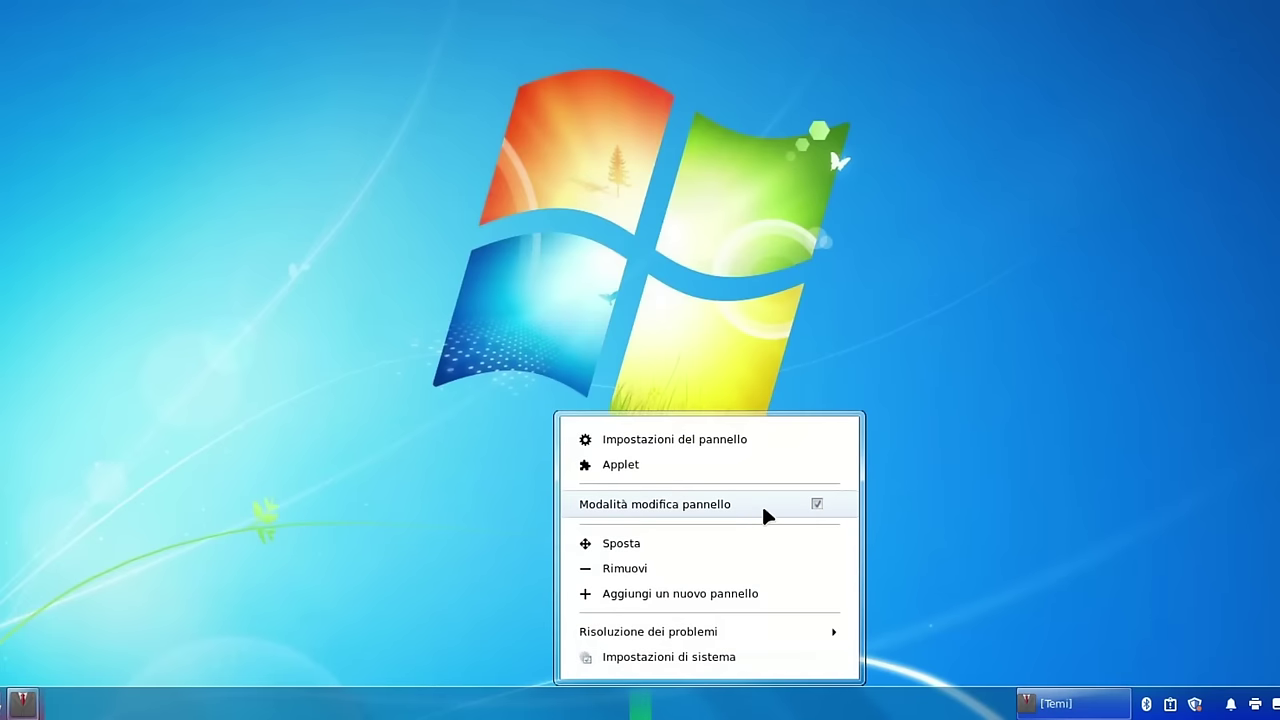
{"action": "left_click_drag", "start_coordinate": [1063, 708], "coordinate": [0, 710]}
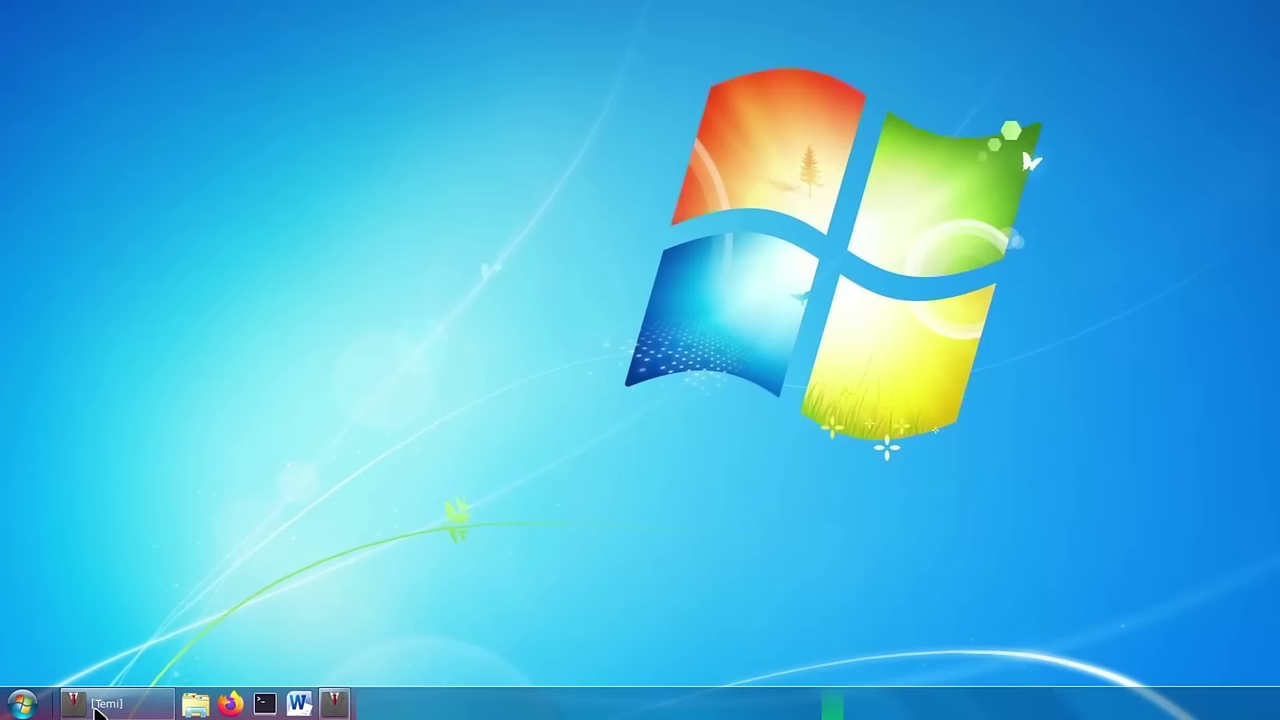
Remove the Elenco finestre raggruppate applet from the panel and confirm the removal.
{"action": "right_click", "coordinate": [283, 707]}
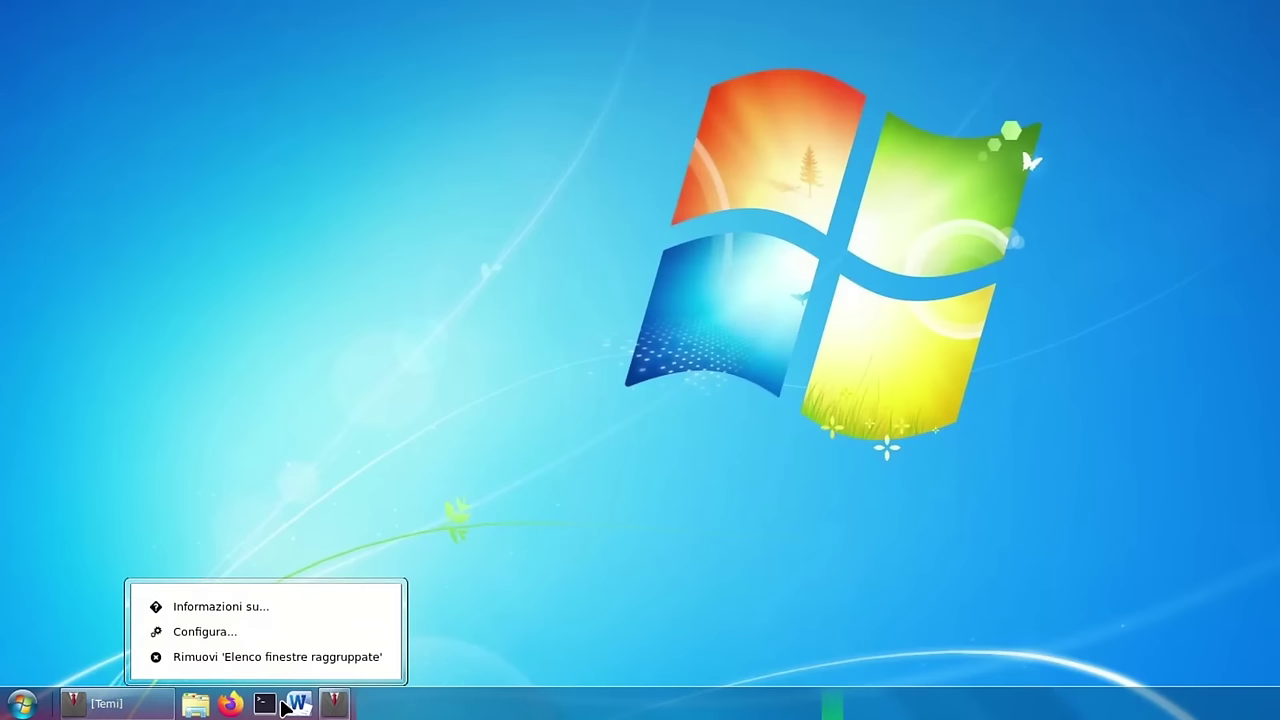
{"action": "left_click", "coordinate": [308, 655]}
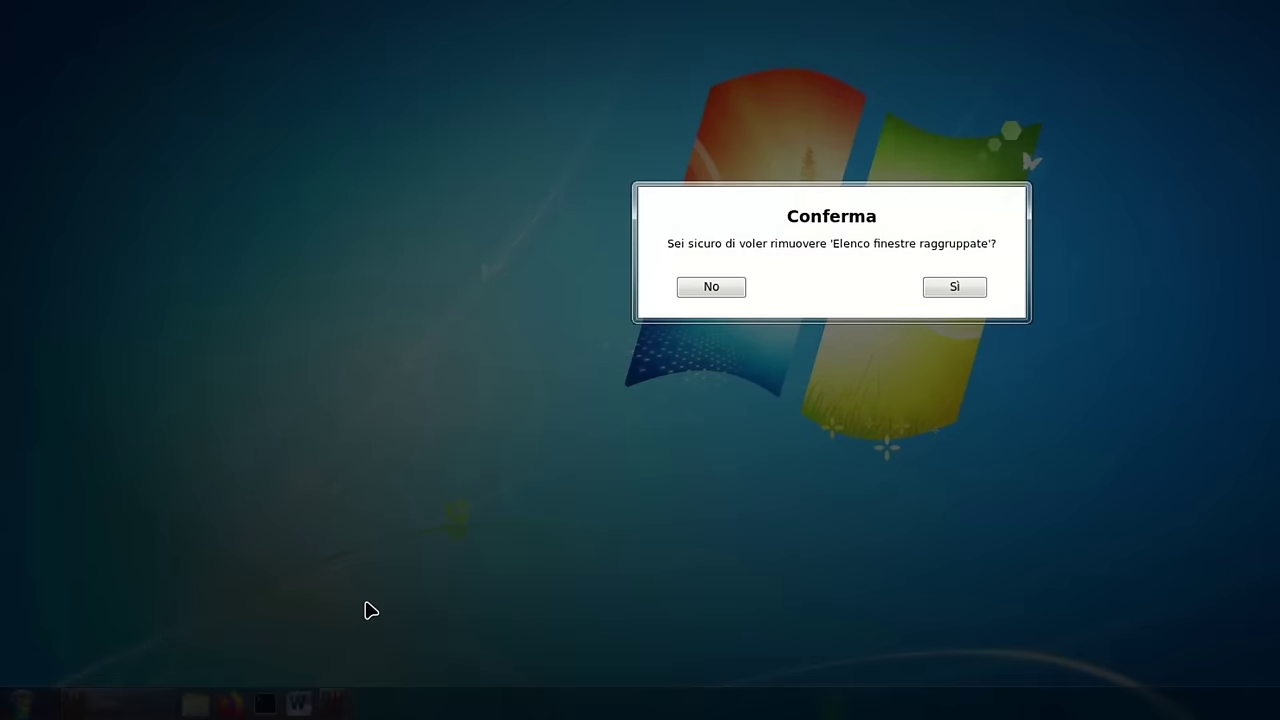
{"action": "left_click", "coordinate": [955, 287]}
Launch Firefox Browser Web twice from the start menu to try out the ungrouped window list.
{"action": "key", "text": "super"}
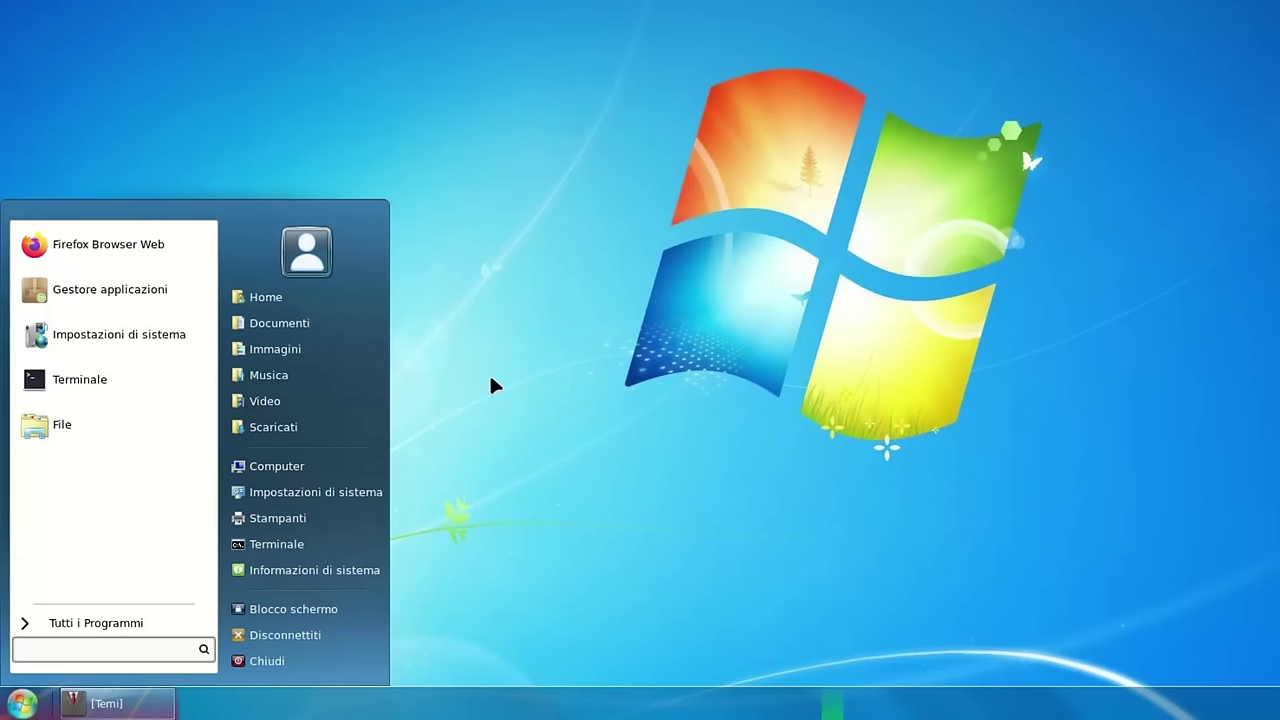
{"action": "left_click", "coordinate": [97, 244]}
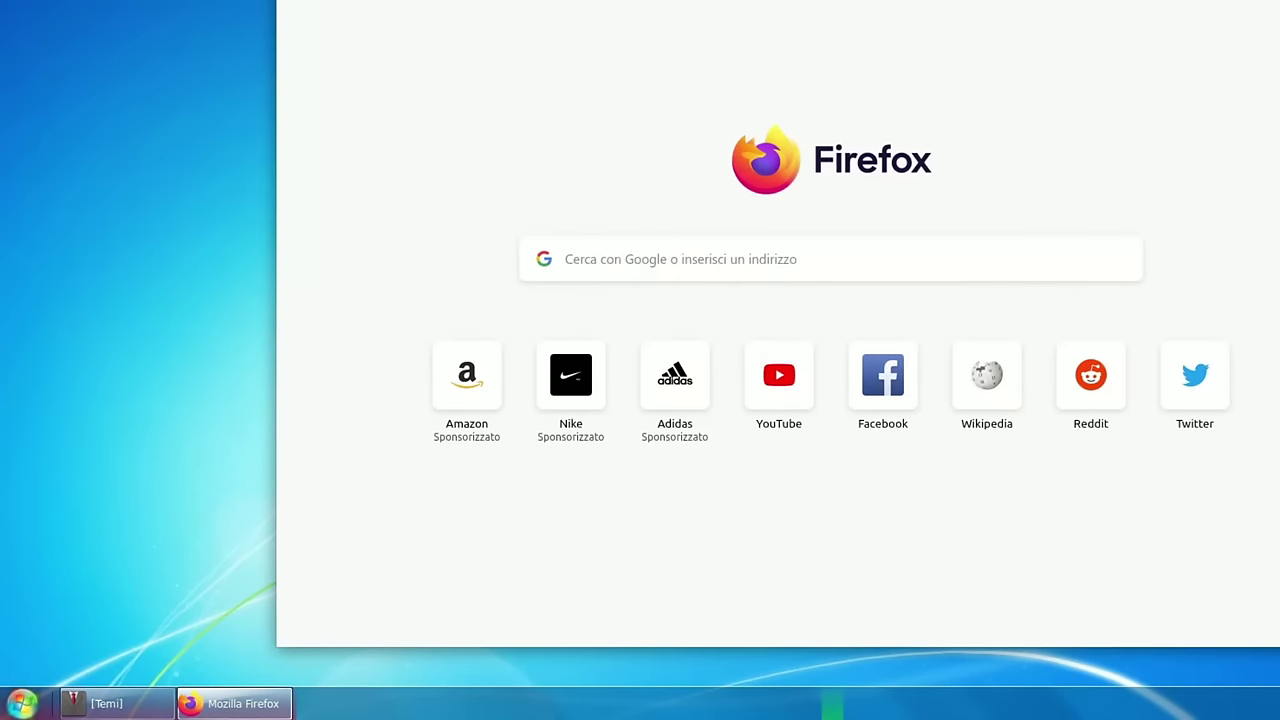
{"action": "key", "text": "super"}
{"action": "left_click", "coordinate": [141, 244]}
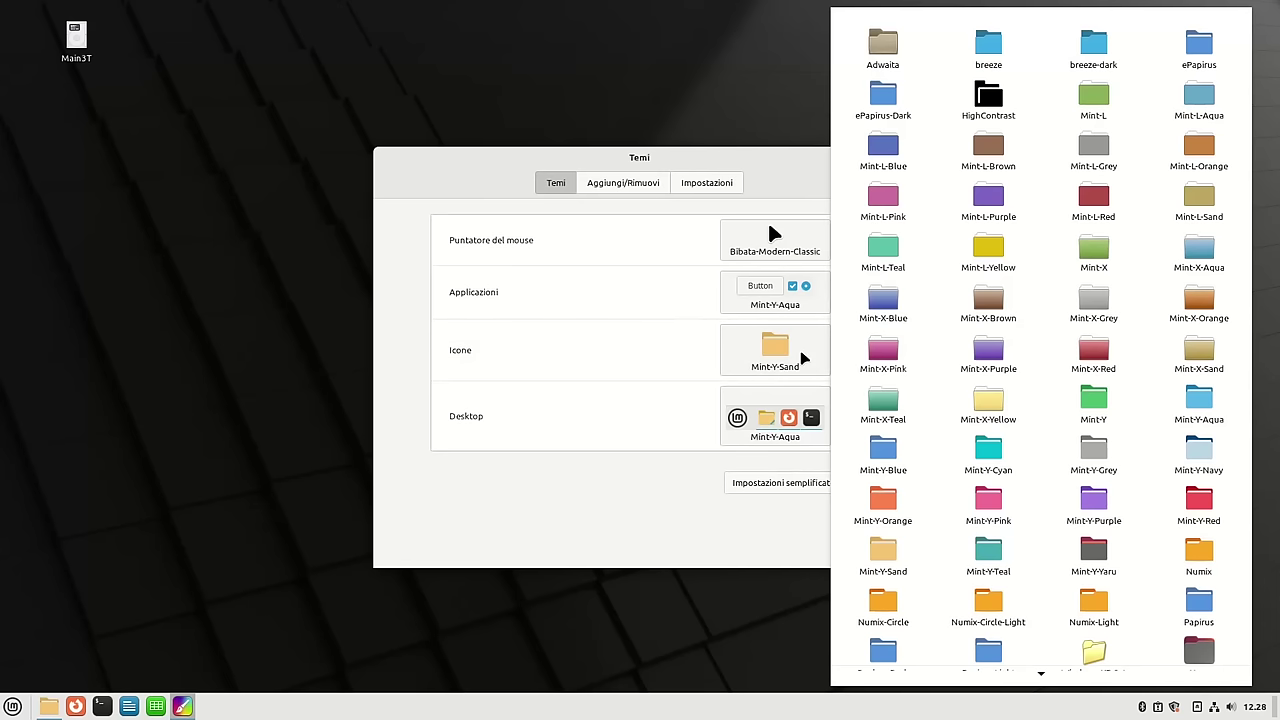
Set the Icons theme to Windows-XP-3.1.
{"action": "scroll", "coordinate": [1020, 466], "scroll_direction": "down", "scroll_amount": 3}
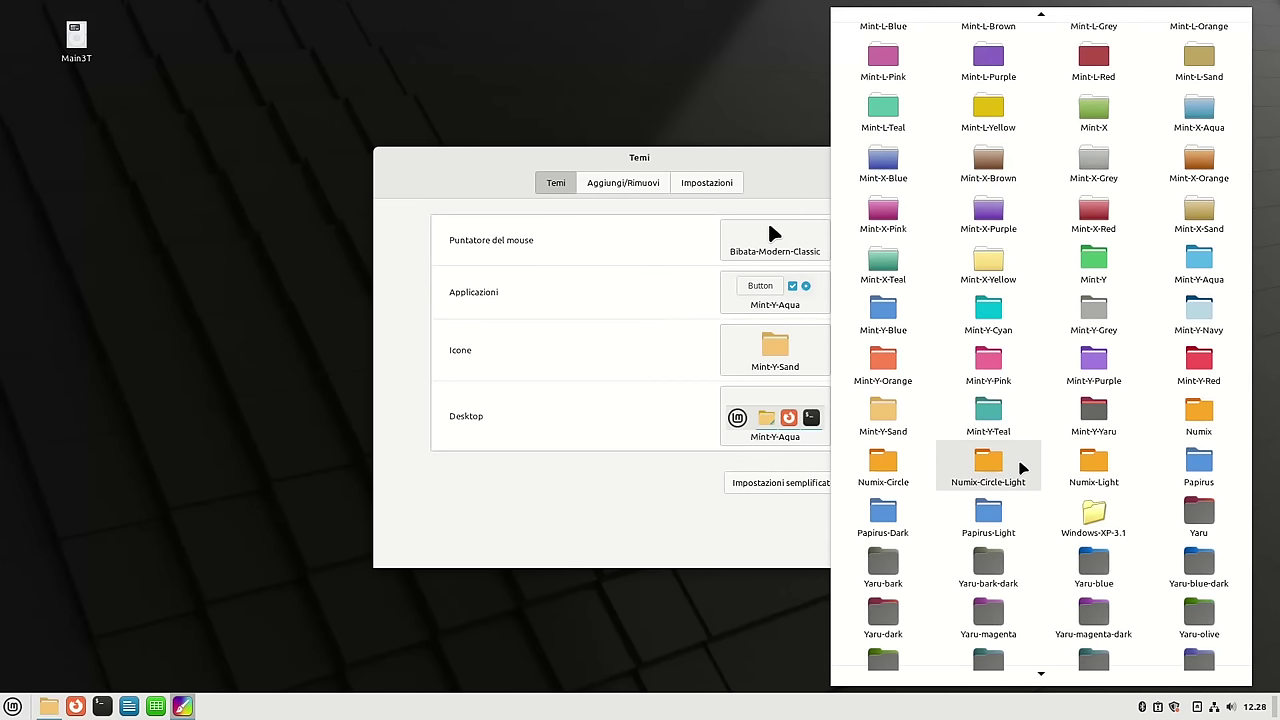
{"action": "scroll", "coordinate": [1050, 455], "scroll_direction": "down", "scroll_amount": 2}
{"action": "left_click", "coordinate": [1091, 450]}
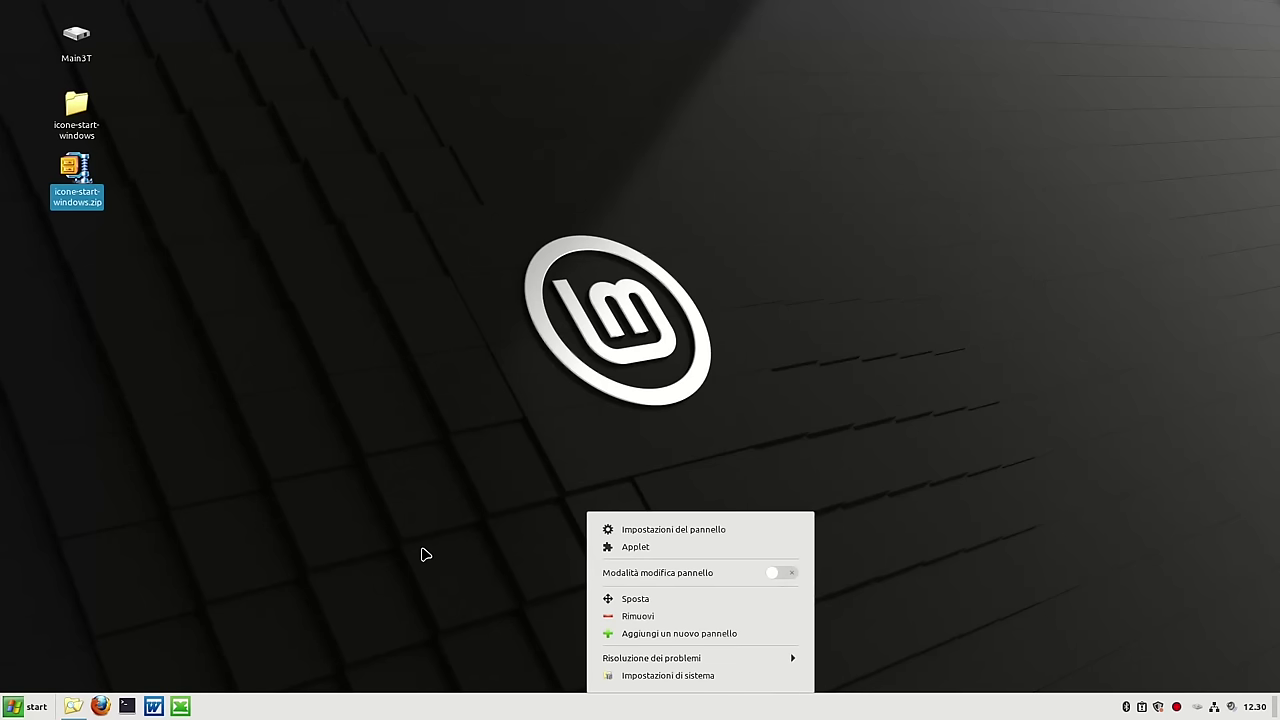
Open the Home folder from the XP-style start menu, reposition its window on the desktop, and hide the hidden files.
{"action": "left_click", "coordinate": [421, 554]}
{"action": "left_click", "coordinate": [10, 708]}
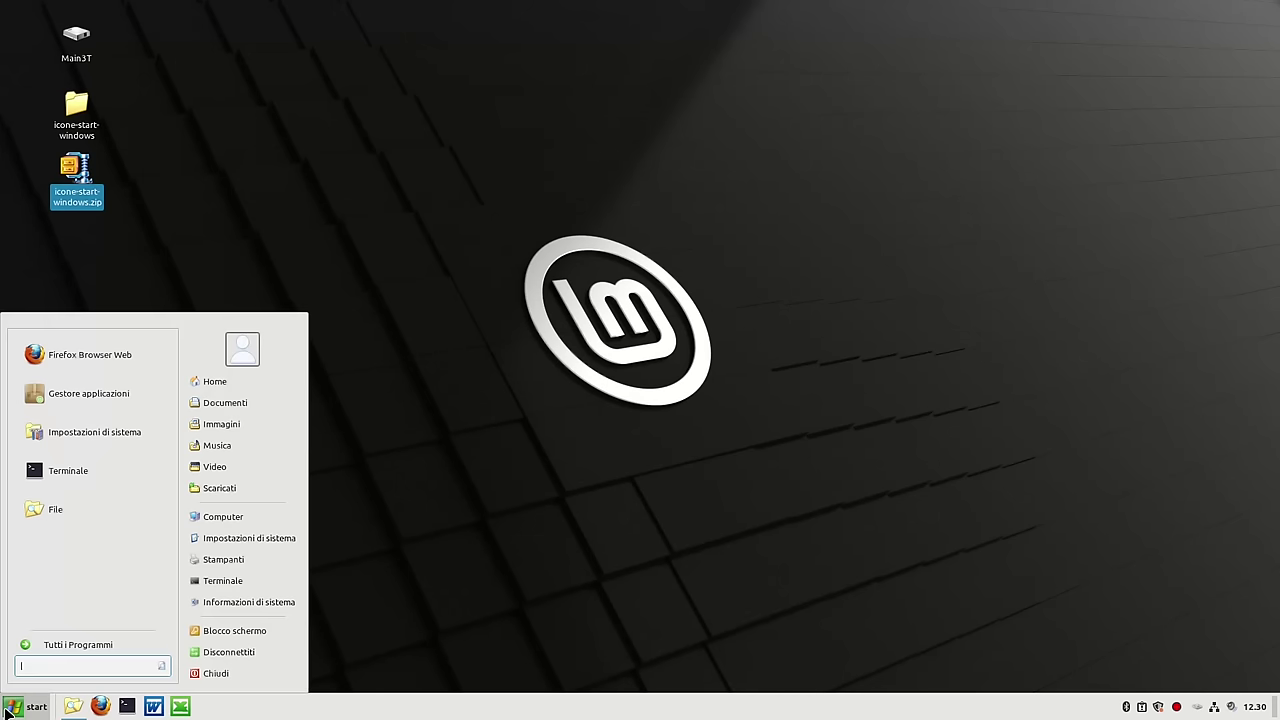
{"action": "left_click", "coordinate": [240, 383]}
{"action": "left_click_drag", "start_coordinate": [453, 109], "coordinate": [744, 145]}
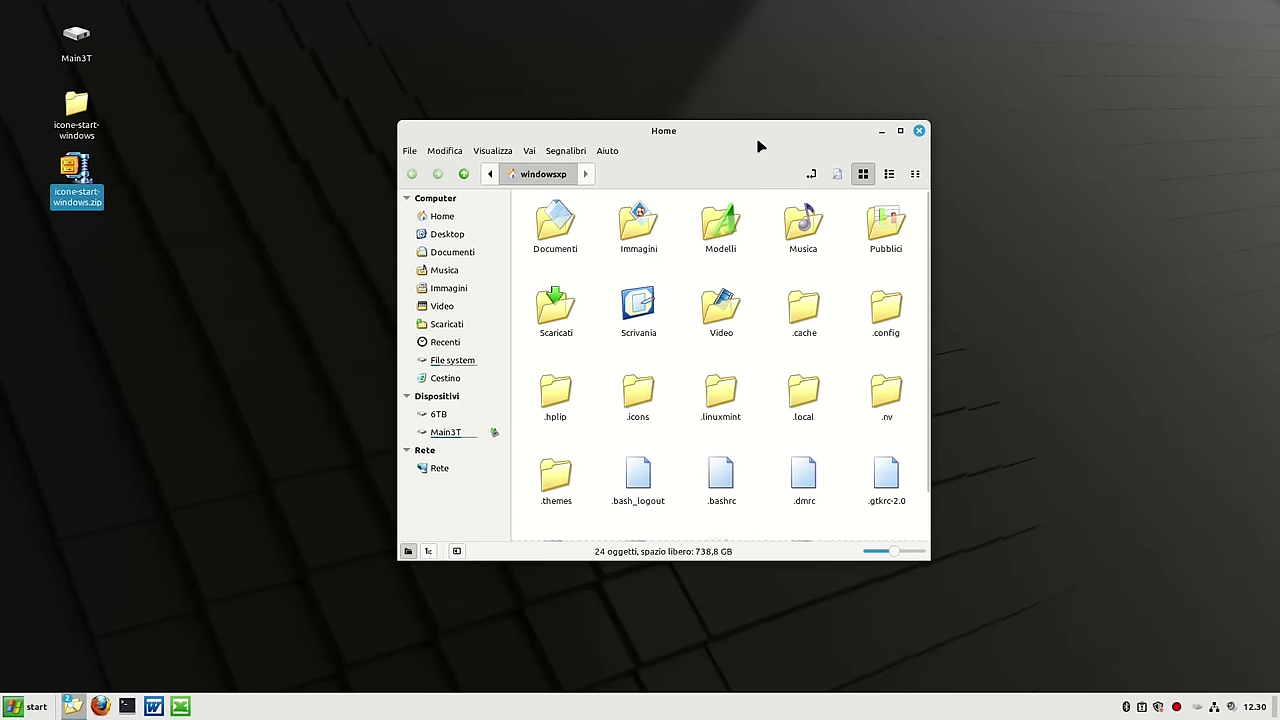
{"action": "key", "text": "ctrl+h"}
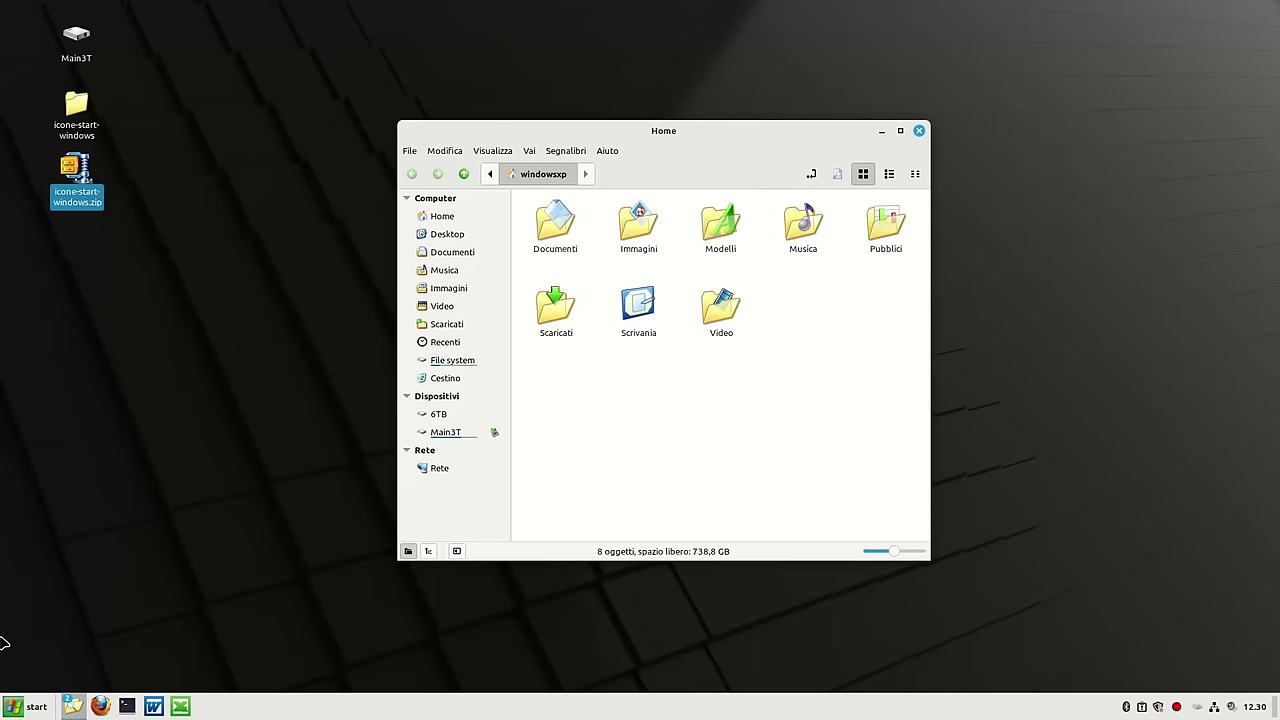